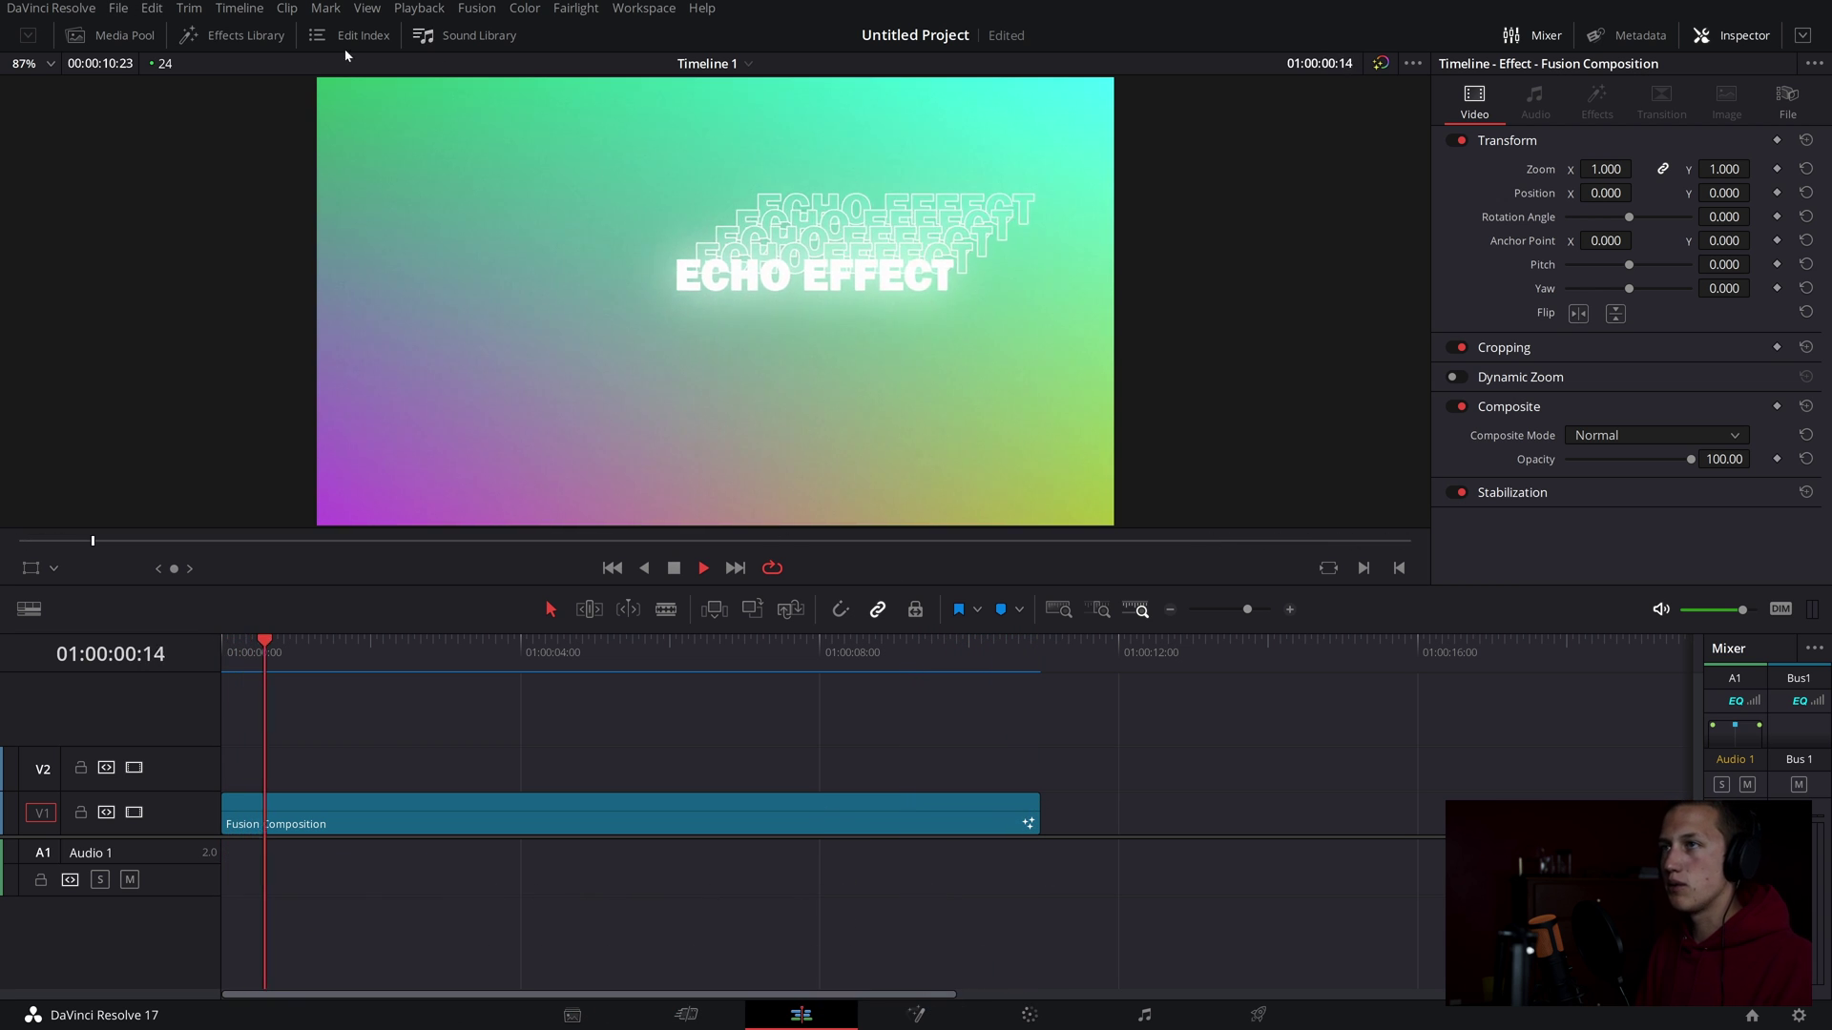
Step: Place a Fusion Composition on V2 and extend it to match the clip below
left_click(232, 35)
left_click_drag(92, 518, 229, 768)
key("space")
left_click_drag(592, 770, 1036, 784)
left_click_drag(841, 651, 698, 652)
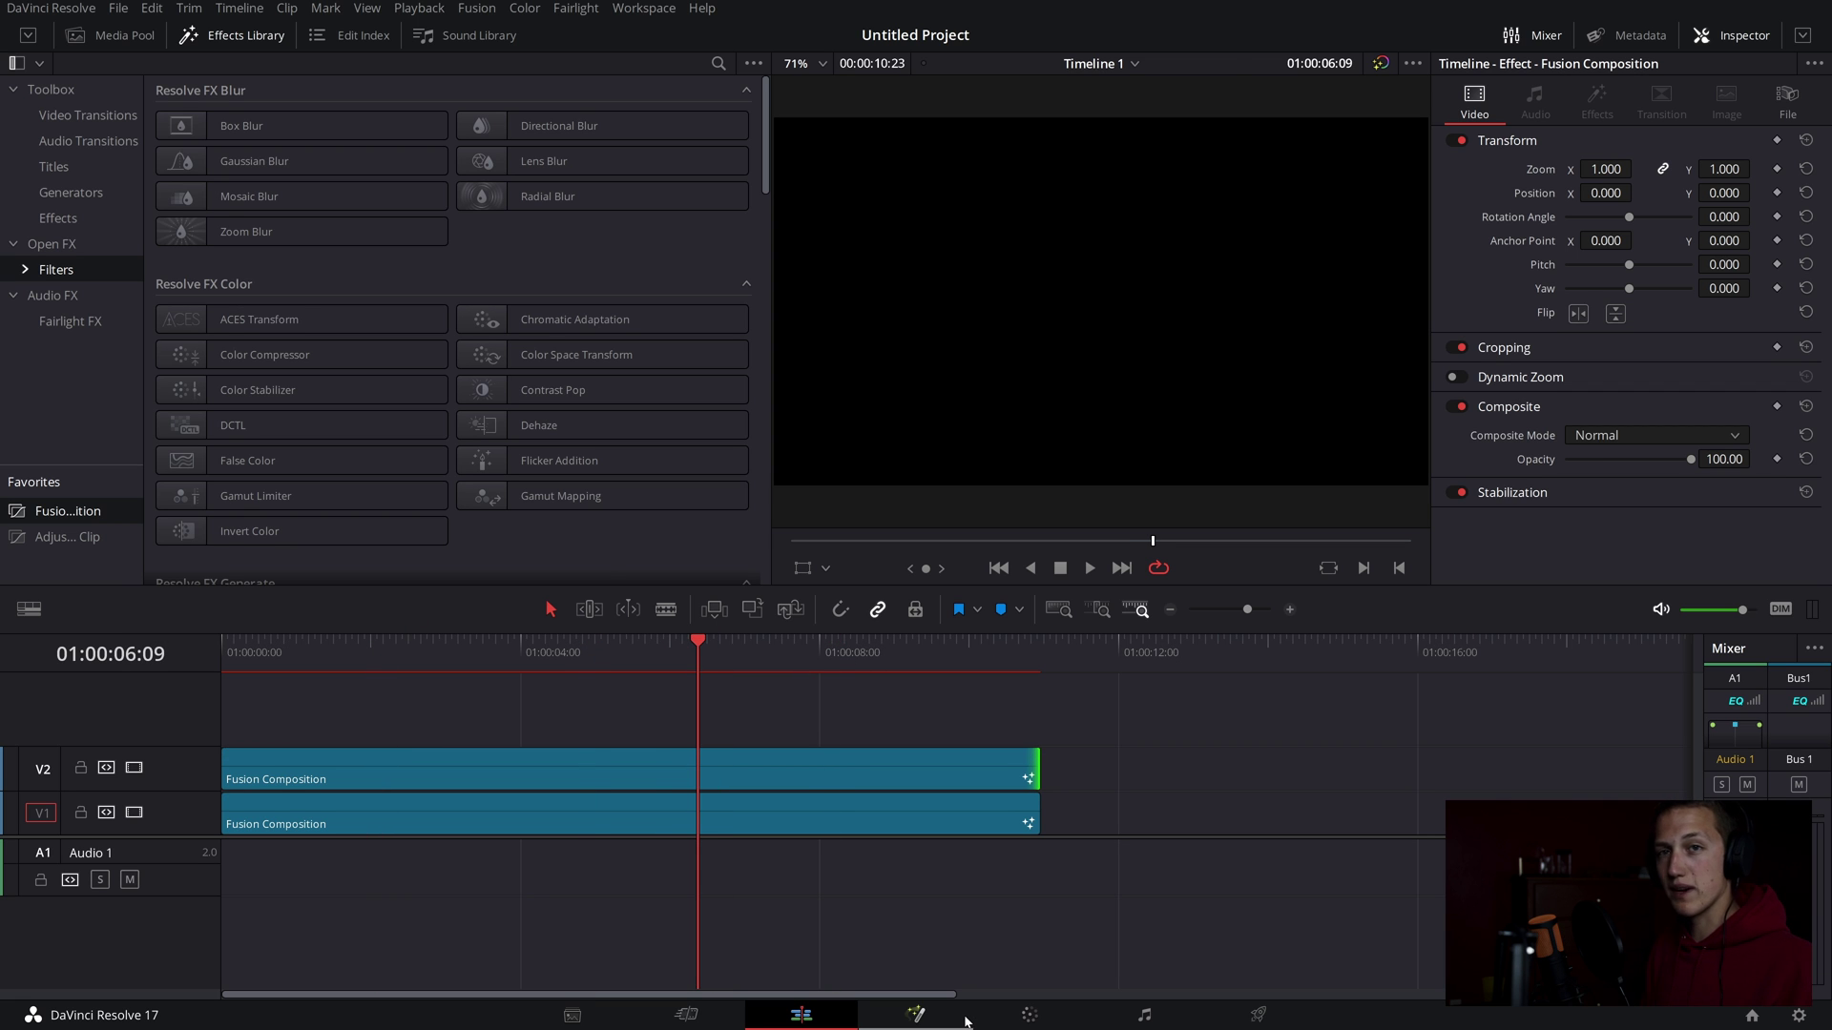
Step: Open the new composition in Fusion with MediaOut1 moved aside, and bring up Reactor
left_click(965, 1022)
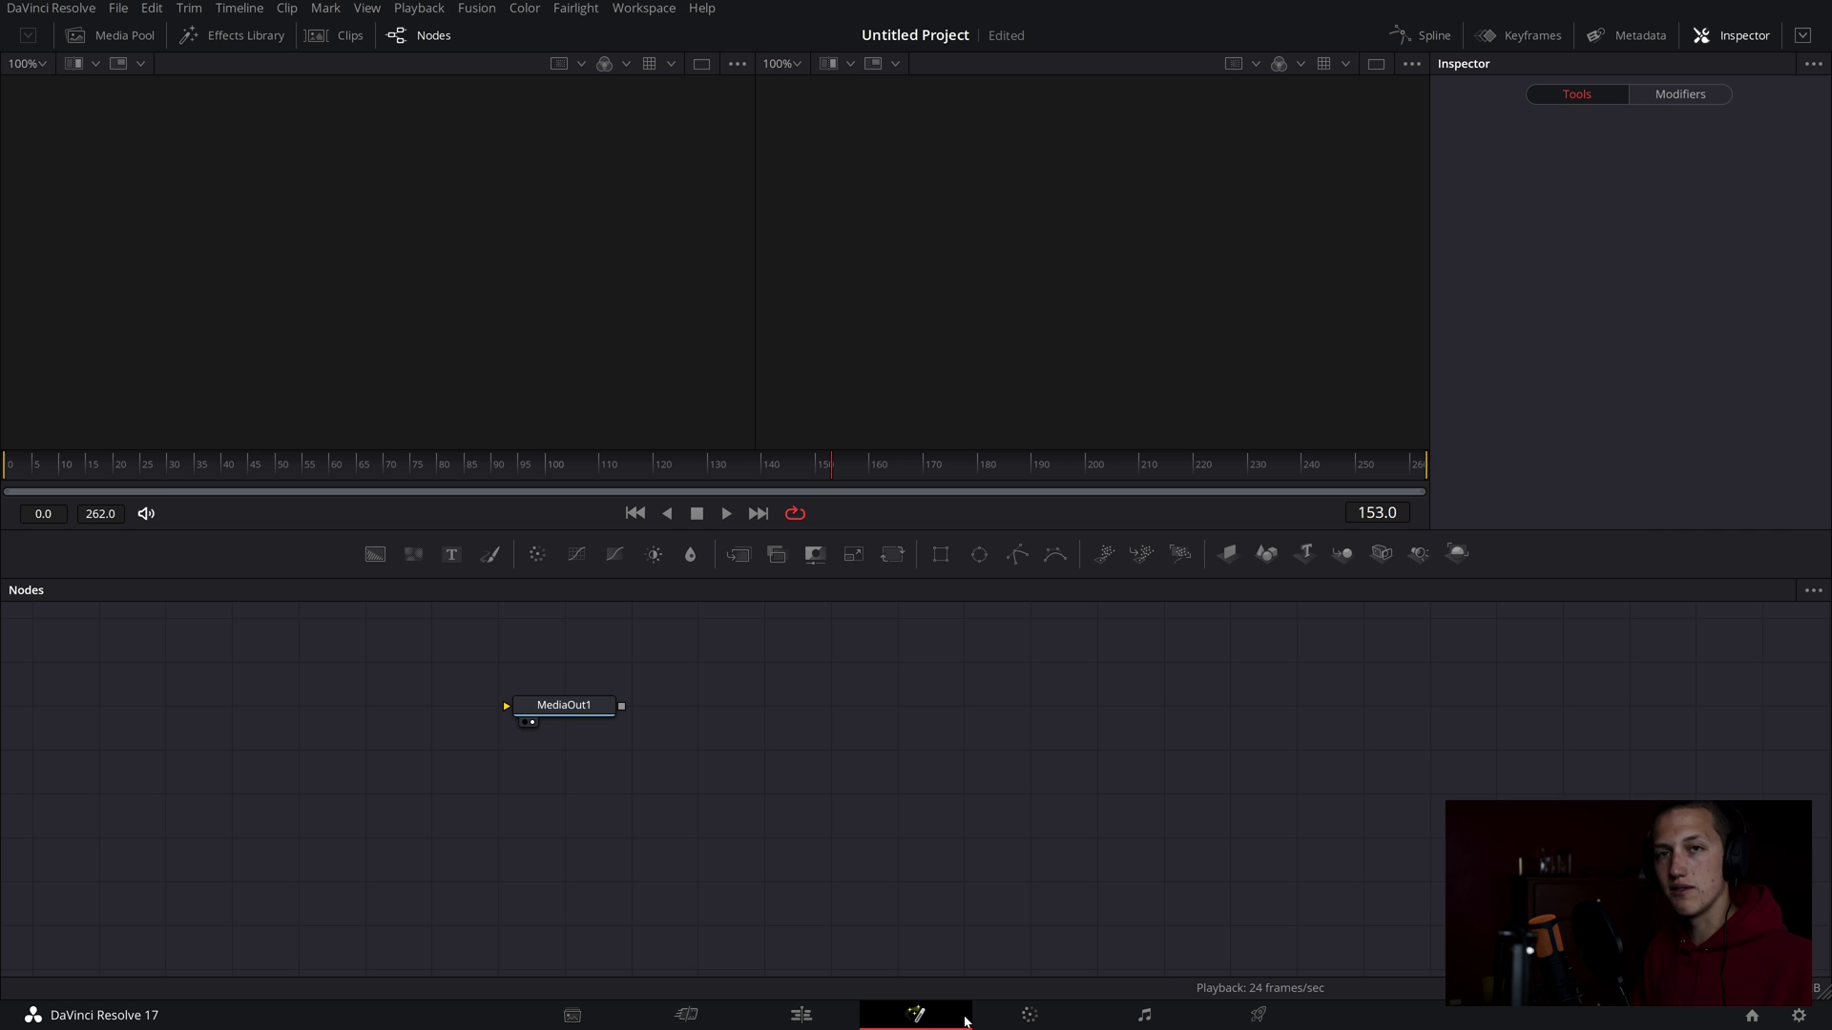
left_click_drag(554, 736, 1253, 871)
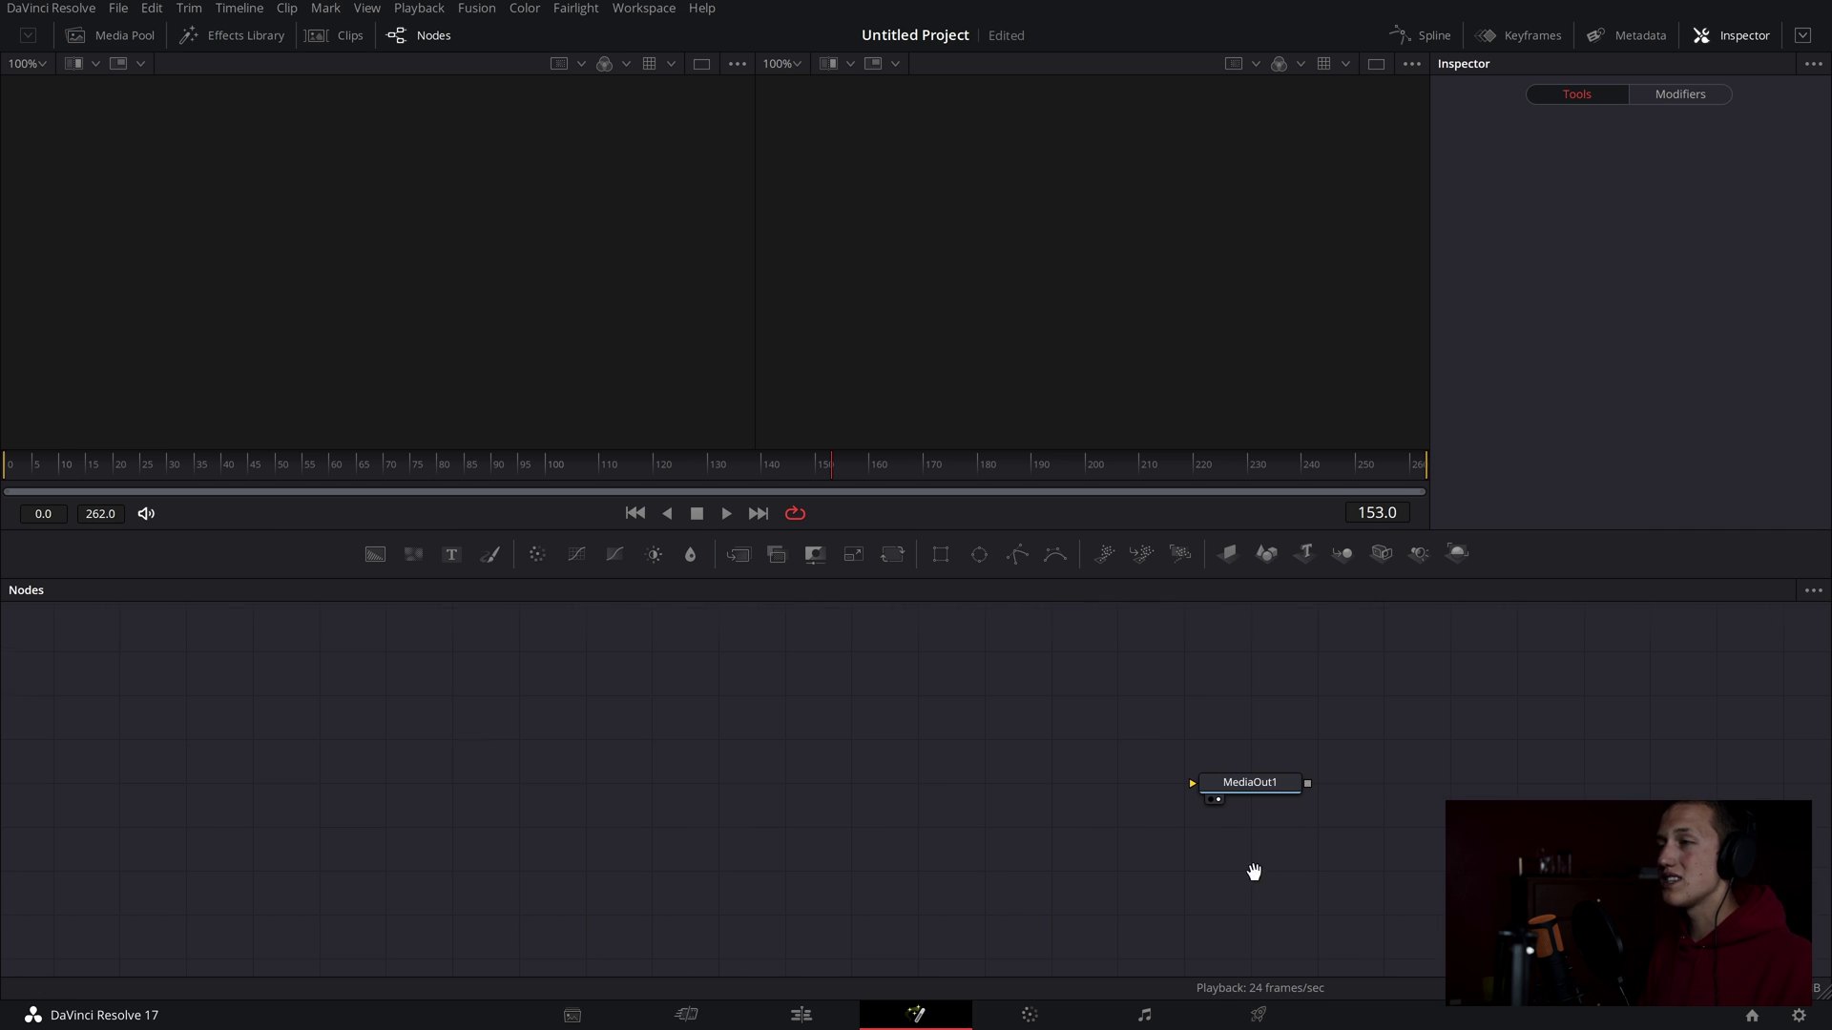
left_click(675, 7)
mouse_move(713, 600)
mouse_move(888, 605)
left_click(1040, 666)
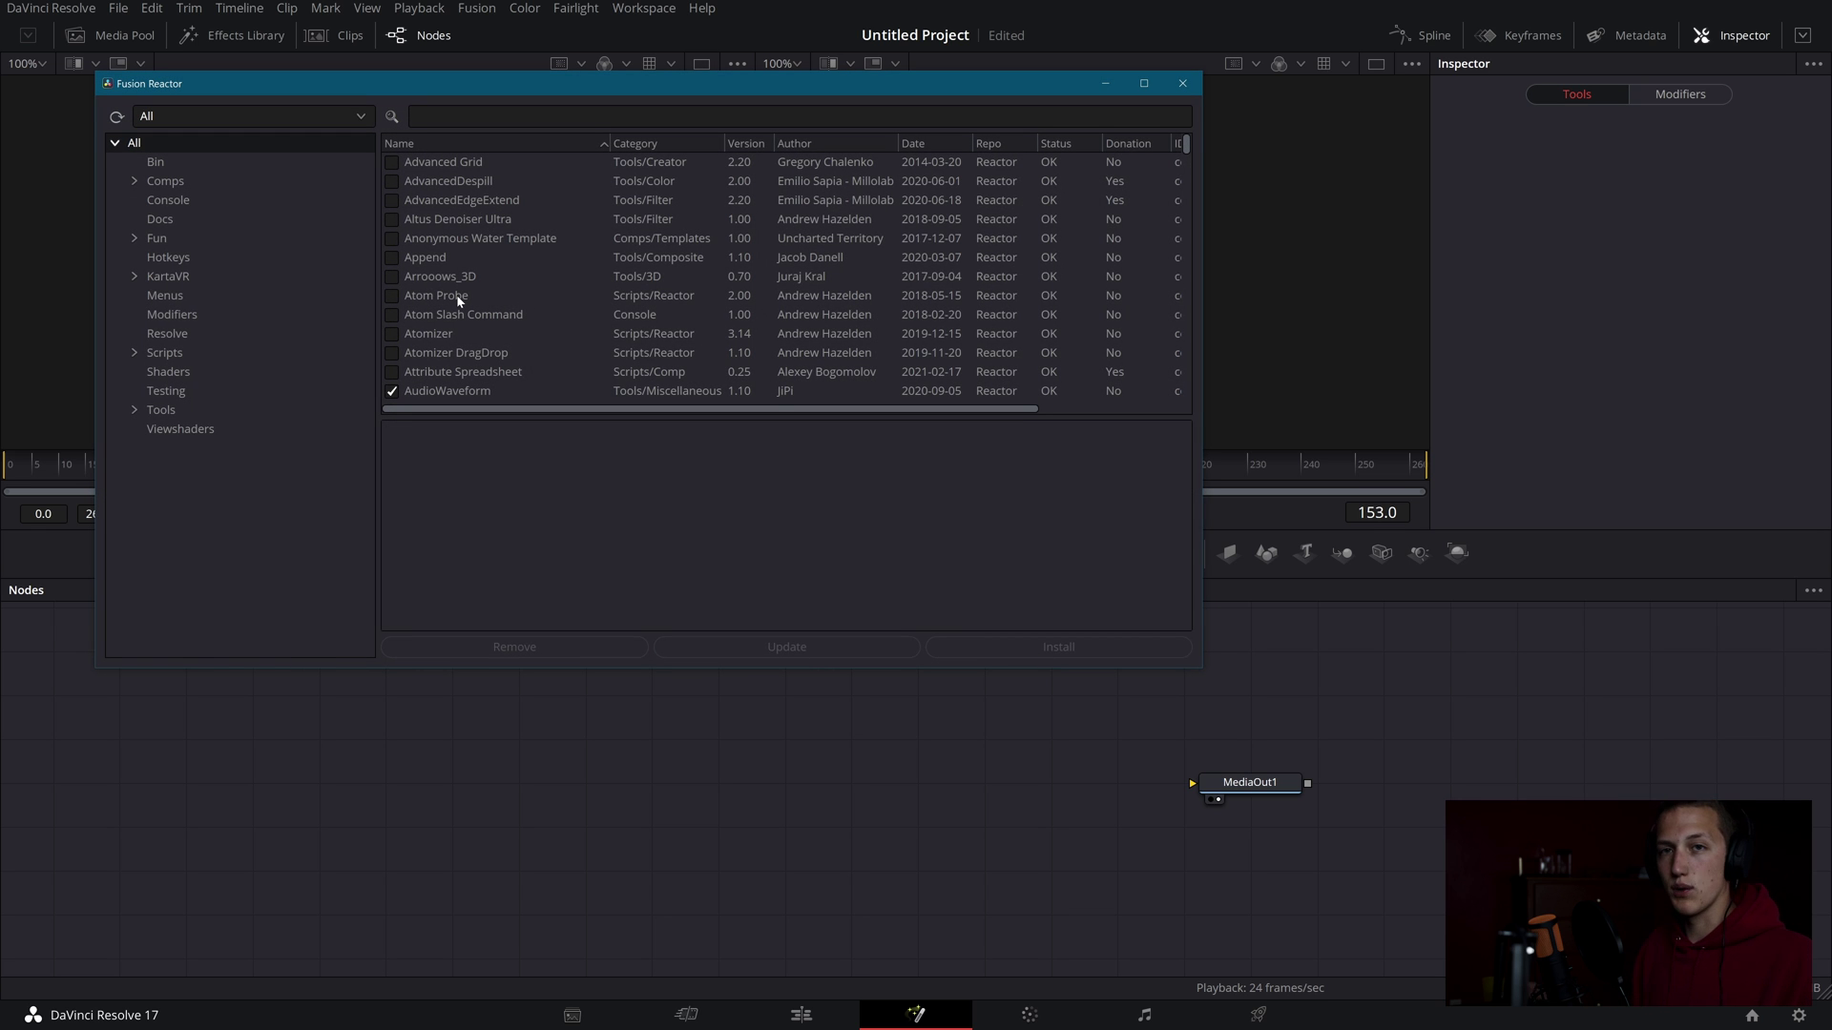
left_click(451, 115)
type("Echo")
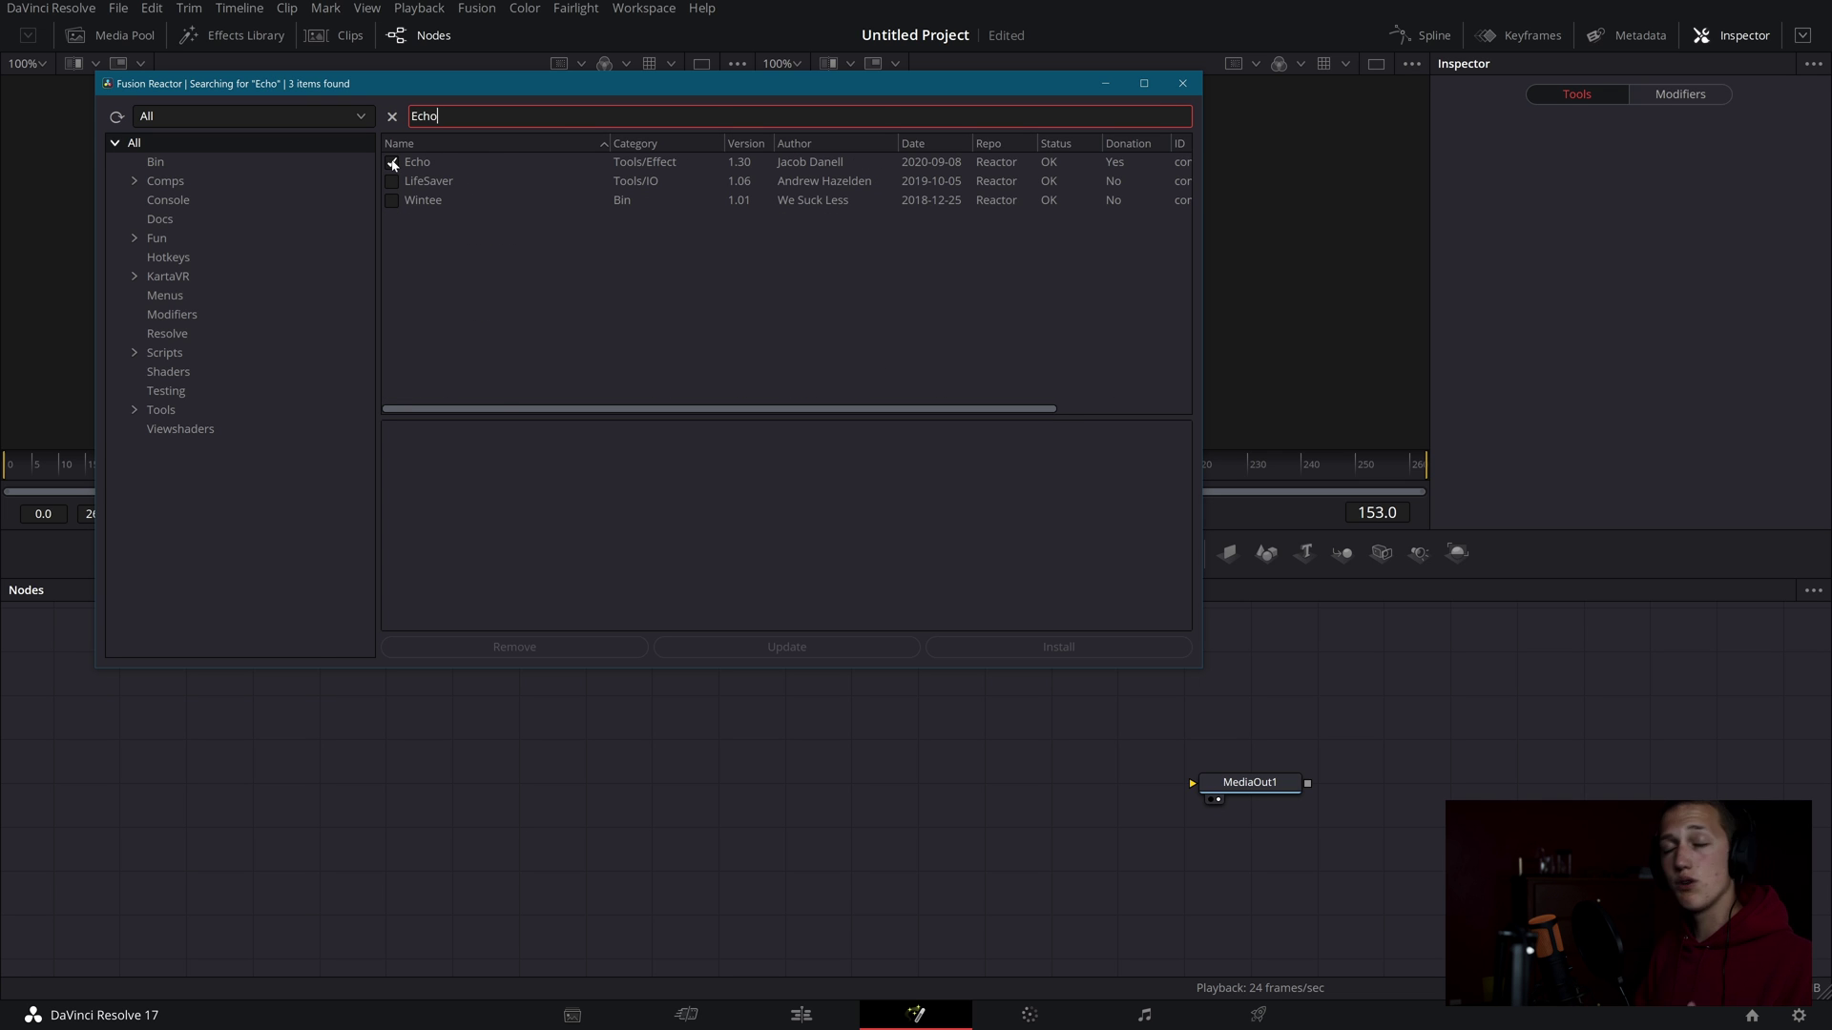
left_click(1182, 84)
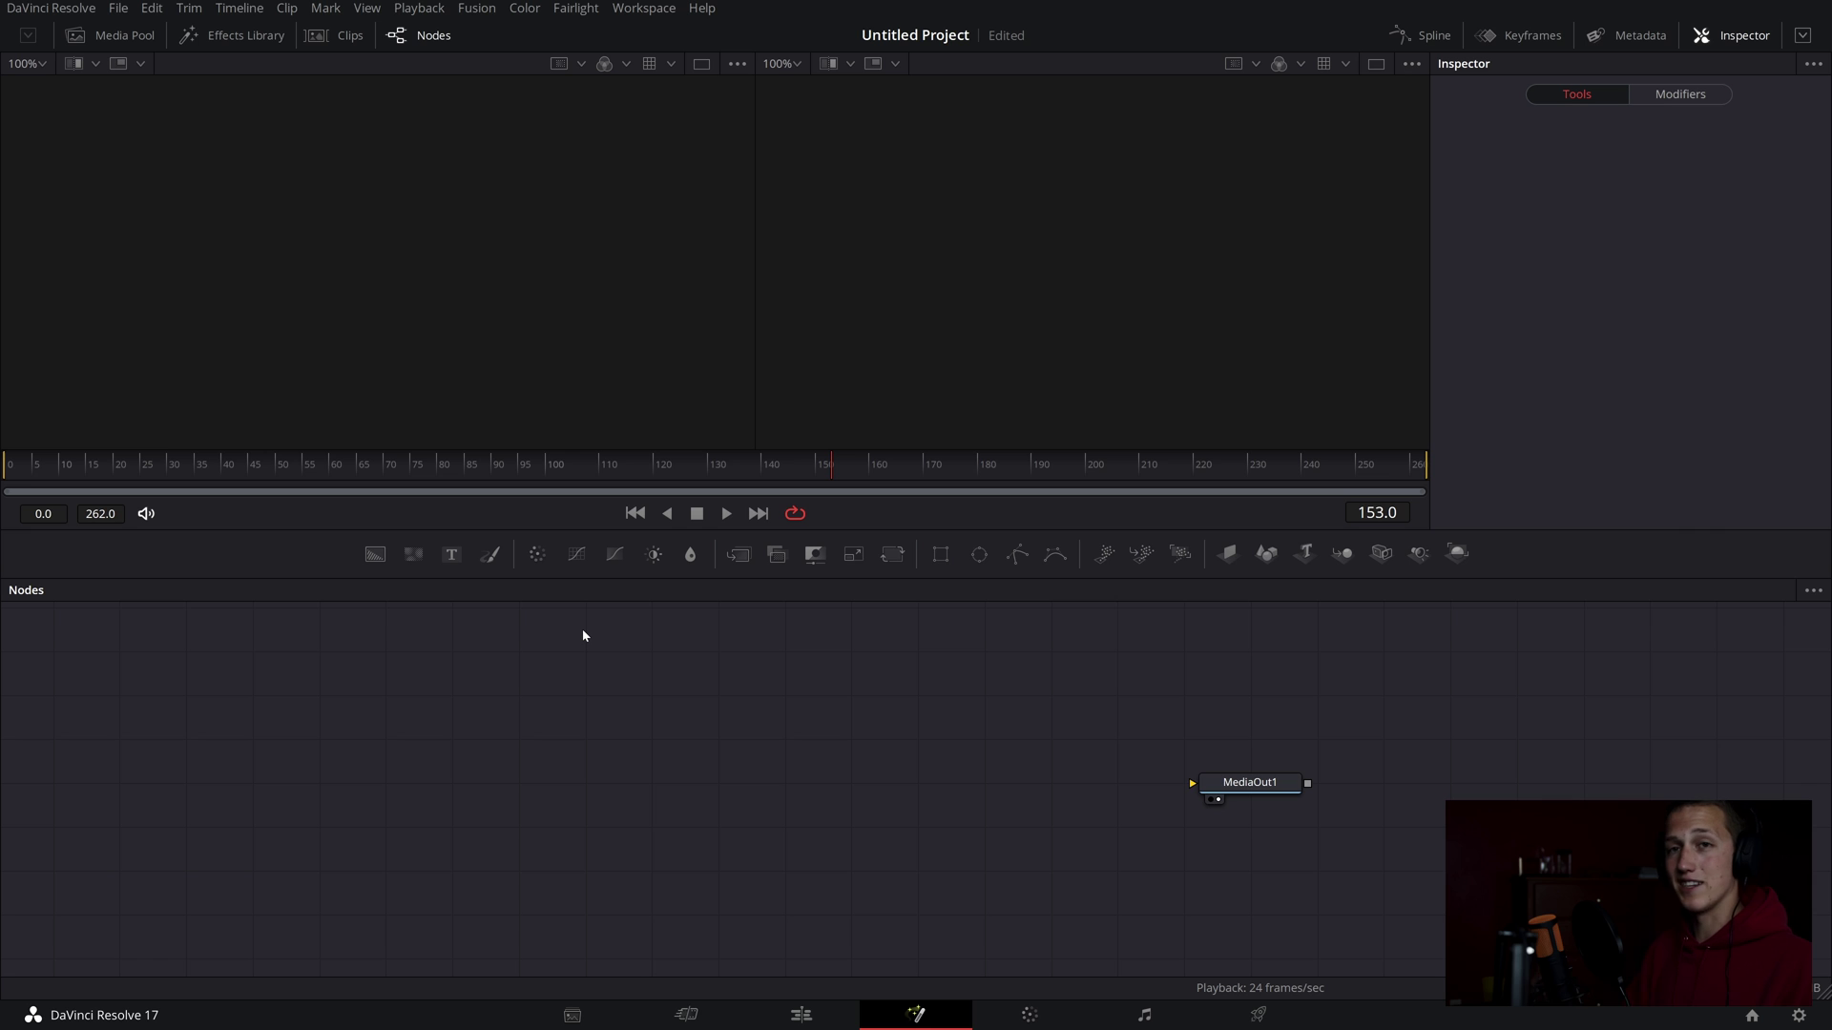
Step: Add a Background node and set its Type to Four Corner
left_click_drag(380, 562, 1403, 818)
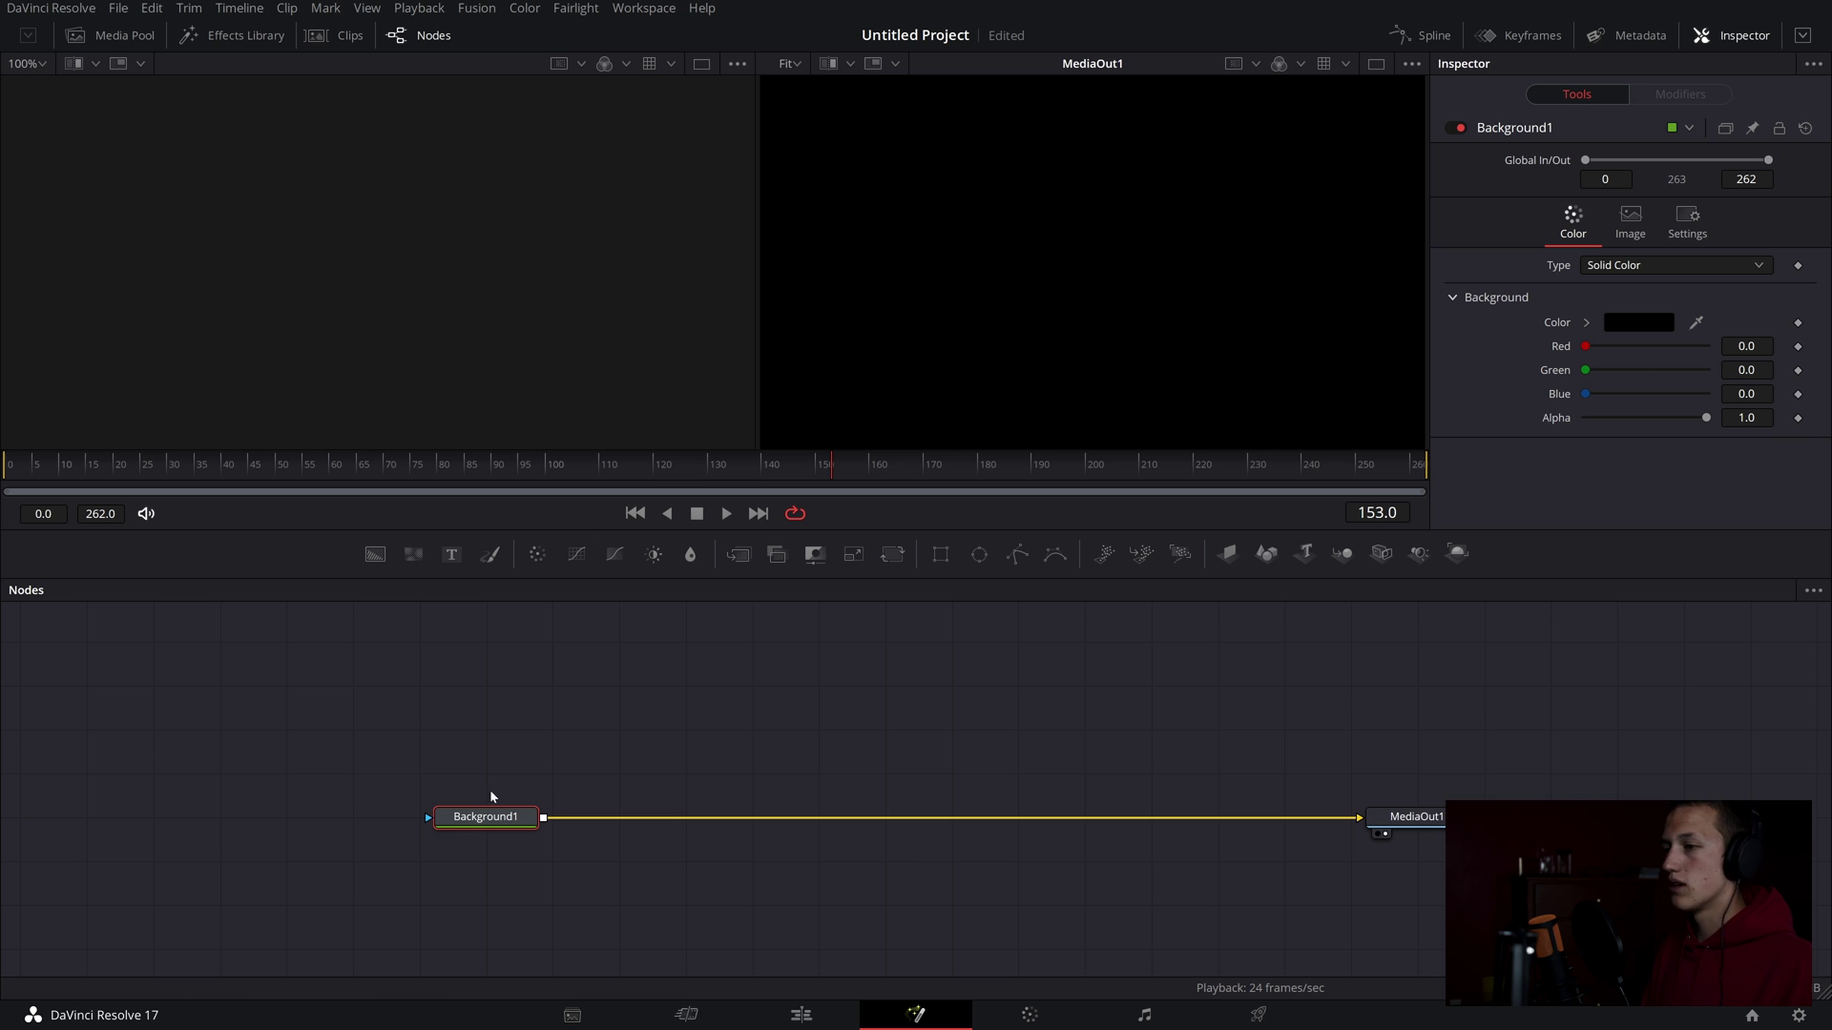
left_click(1622, 266)
left_click(1612, 352)
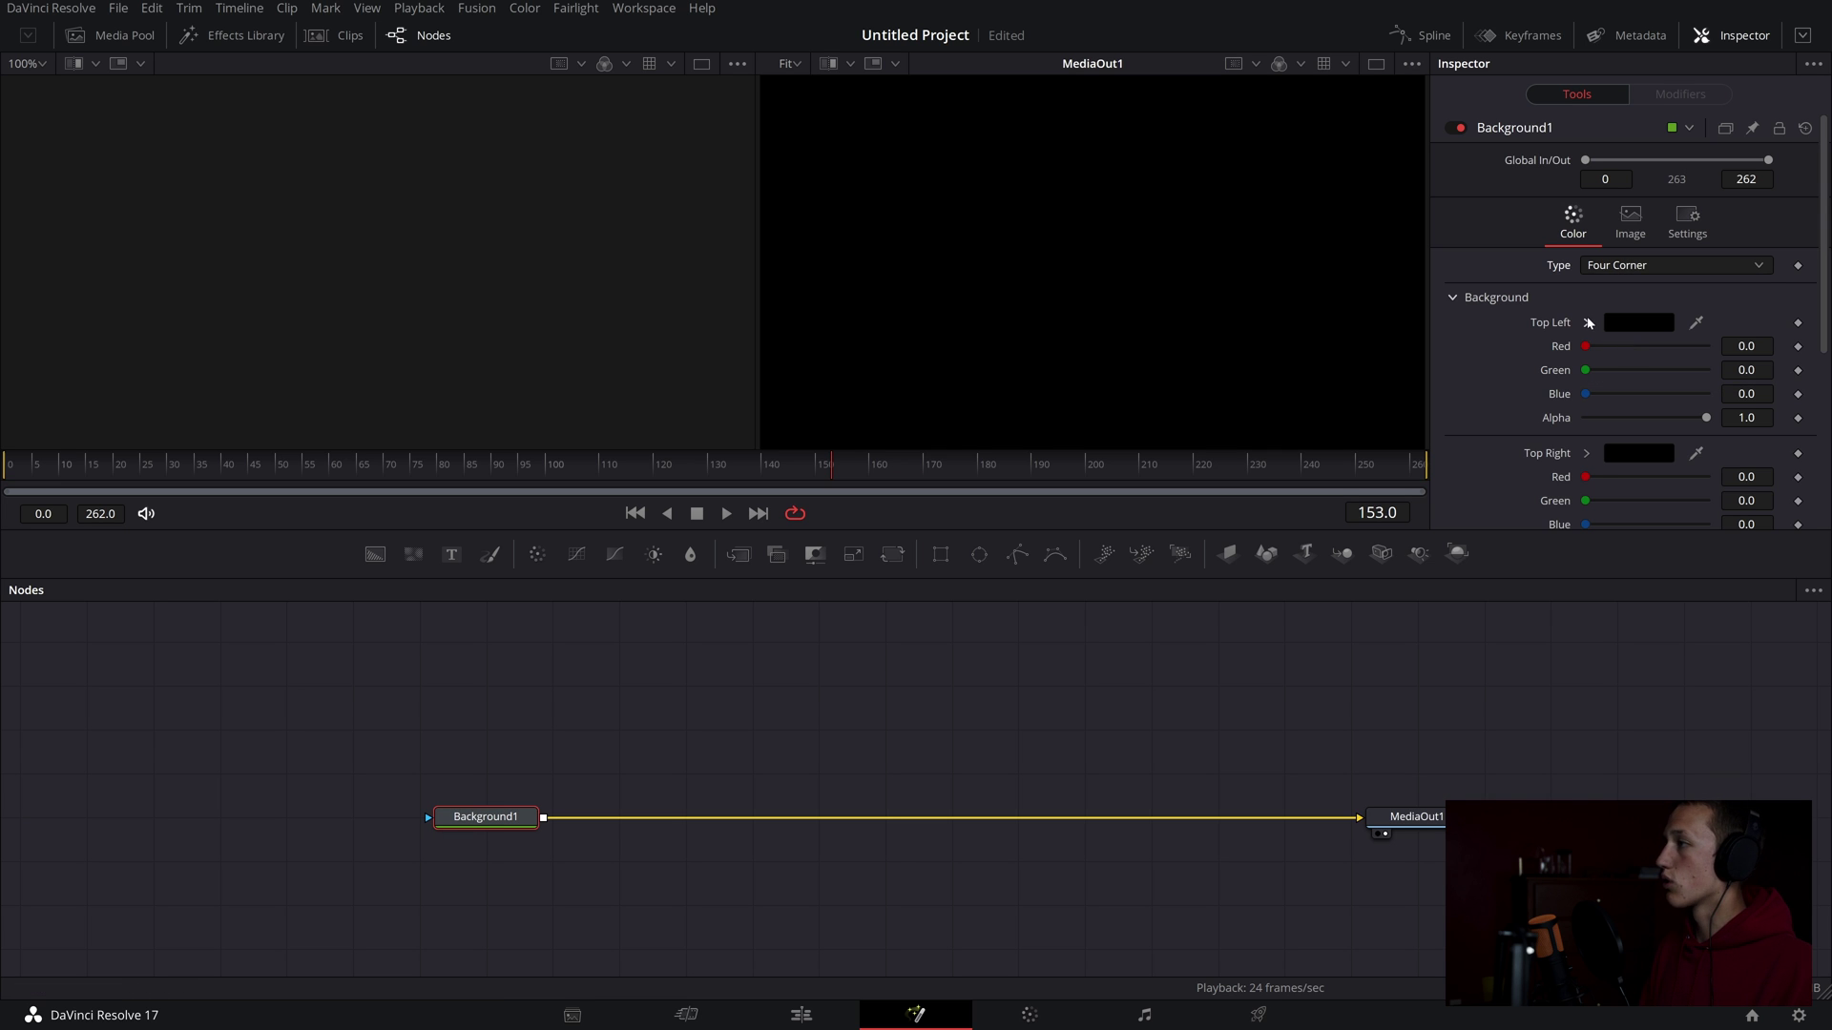
Step: Tint the top-left corner soft green and add a Text+ node over the gradient
left_click(1588, 322)
mouse_move(1756, 400)
left_mouse_down()
mouse_move(1752, 370)
mouse_move(1660, 349)
left_mouse_up()
left_click(1651, 389)
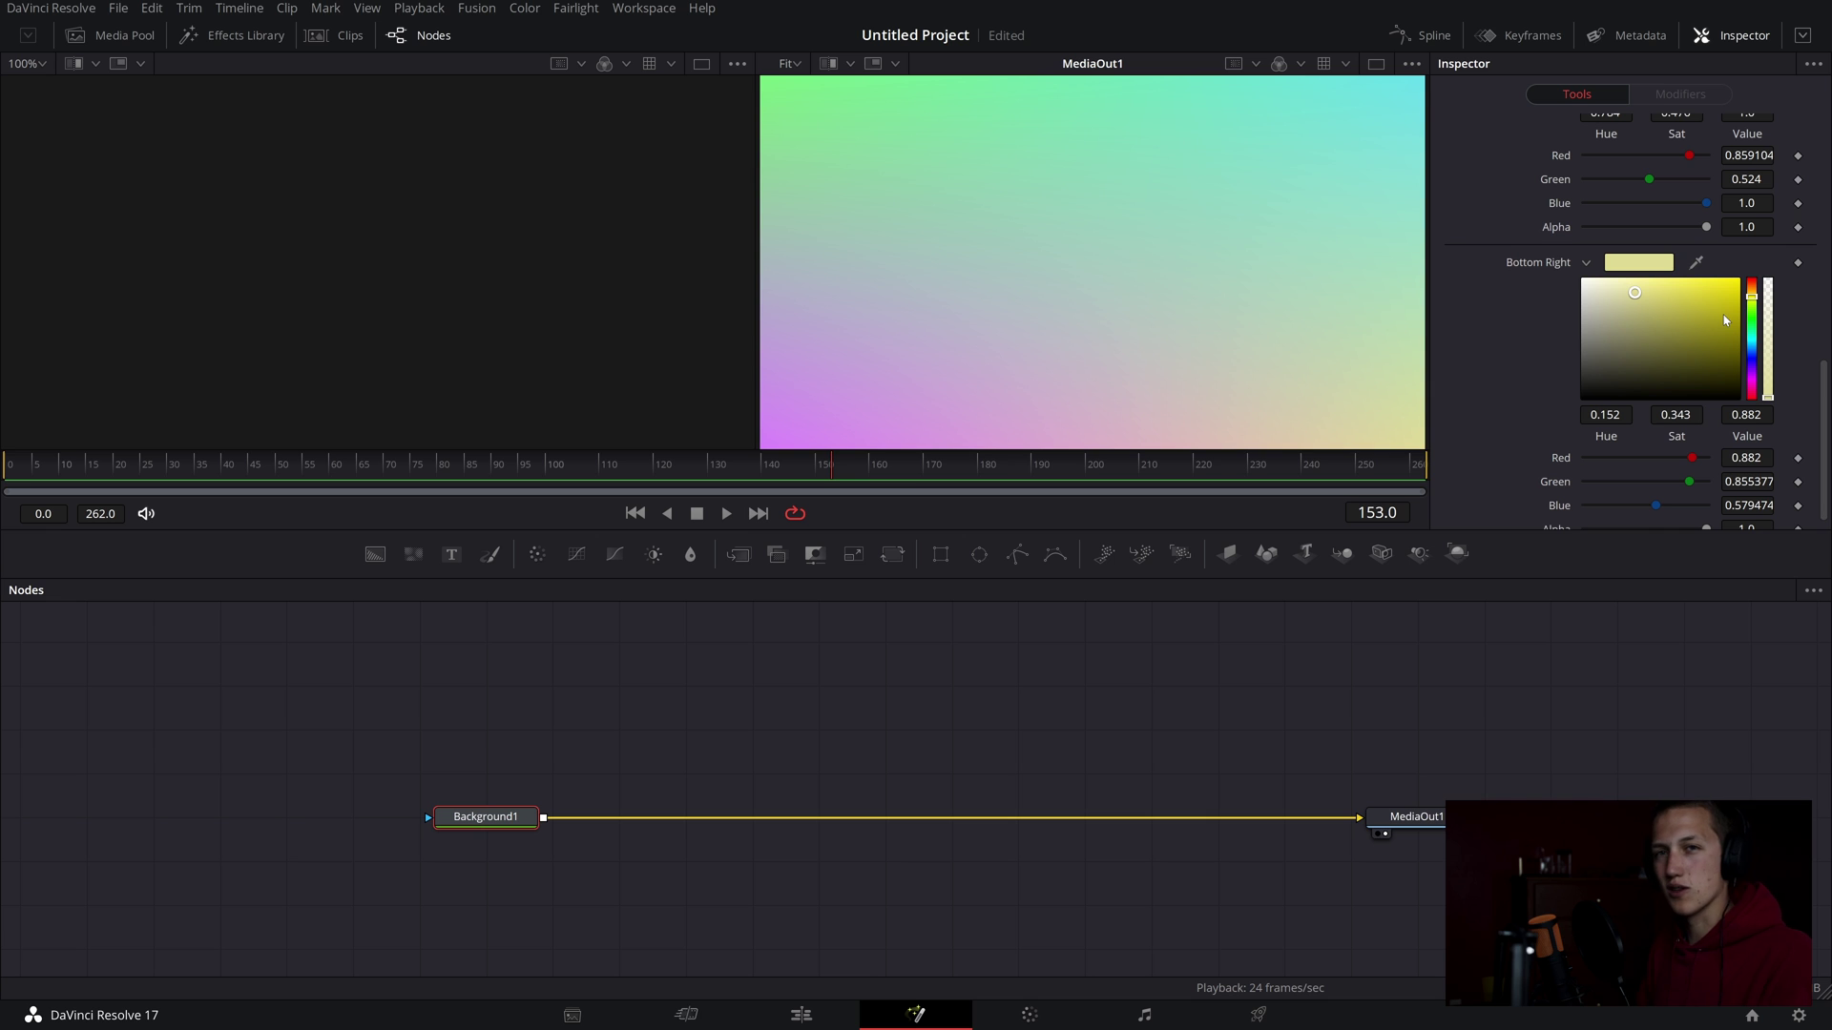
left_click_drag(1094, 709, 937, 748)
left_click_drag(446, 563, 386, 856)
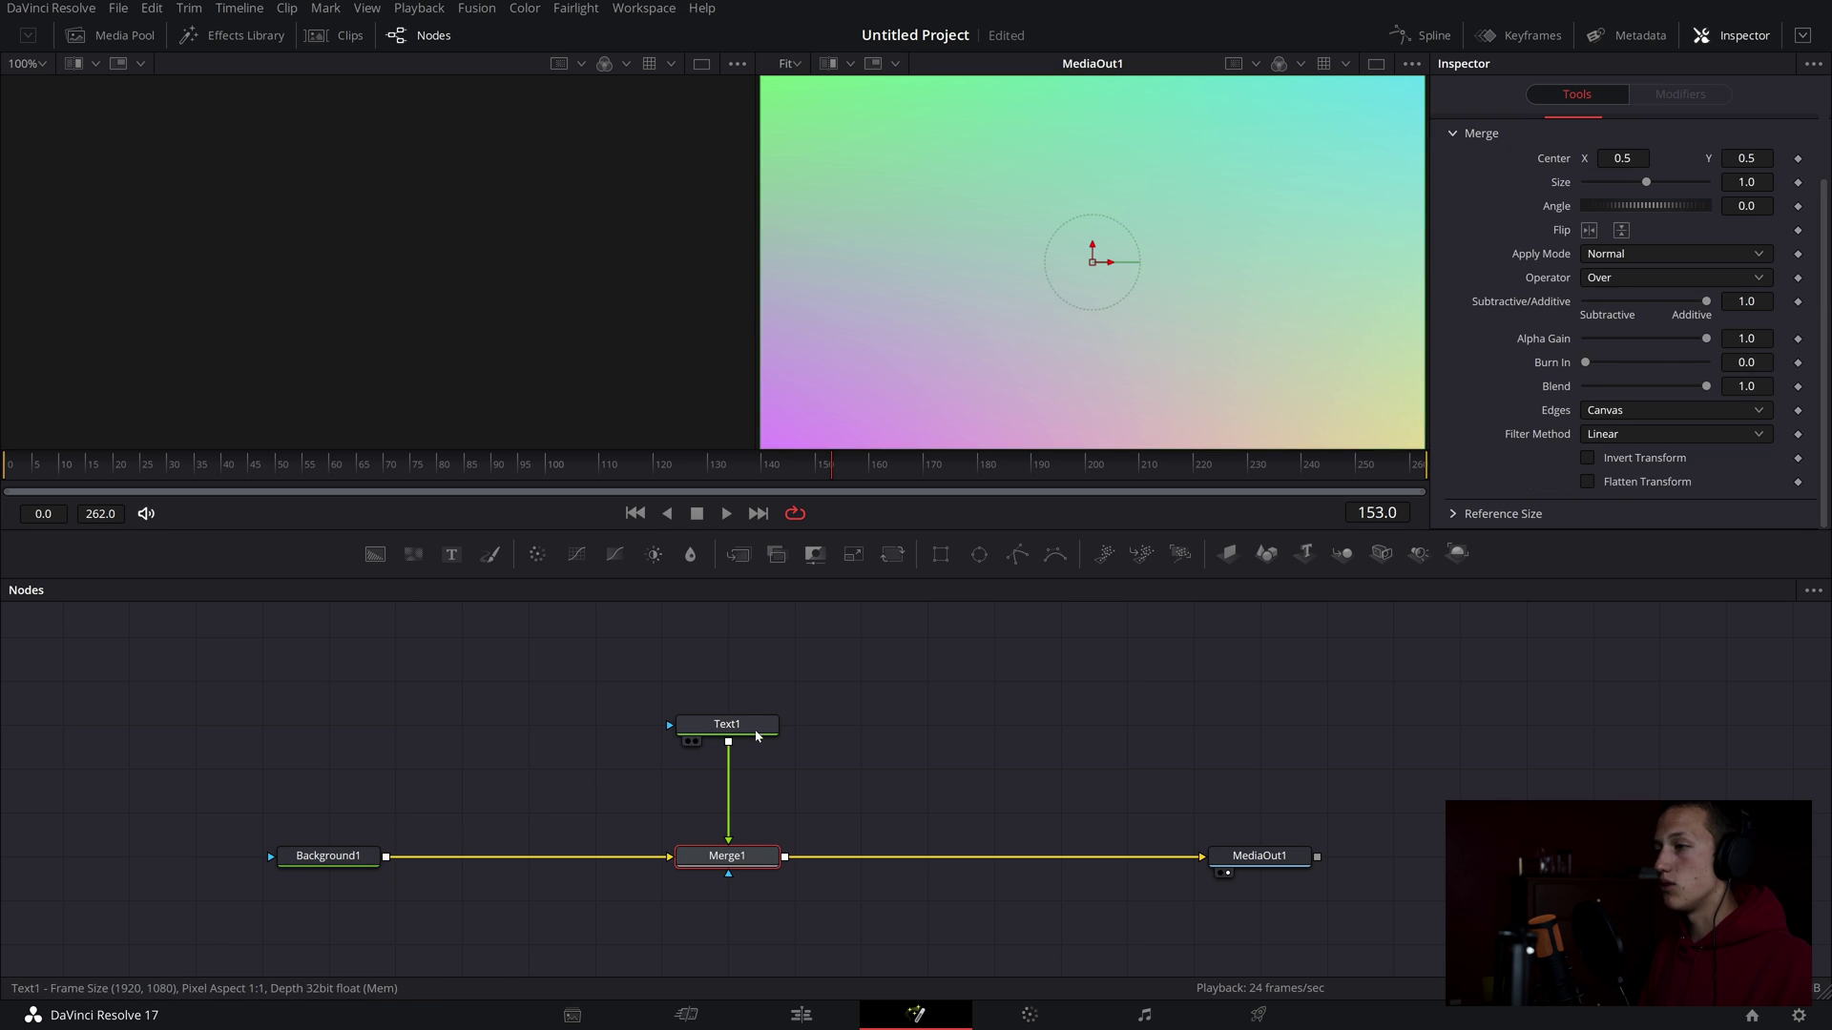
Step: Make Text1 read ECHO EFFECT in Franklin Gothic Heavy, then return to the first frame
left_click(757, 731)
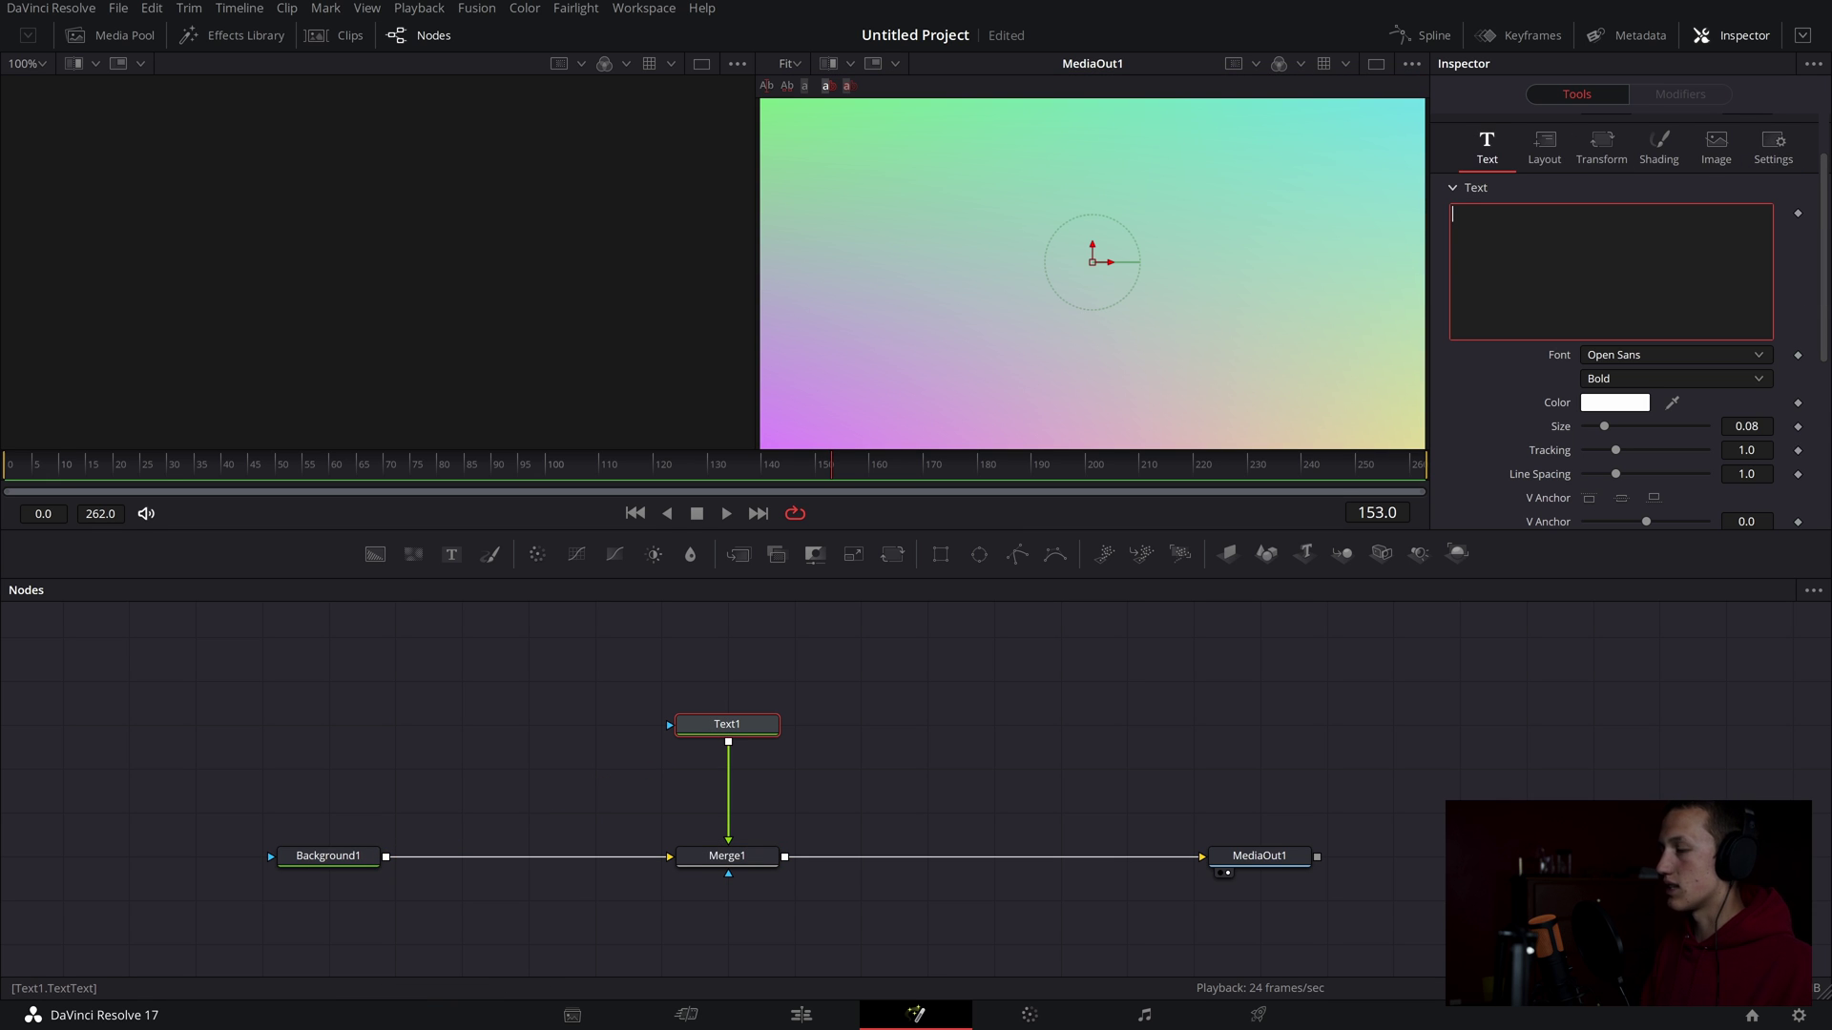
type("ECHO EFFECT")
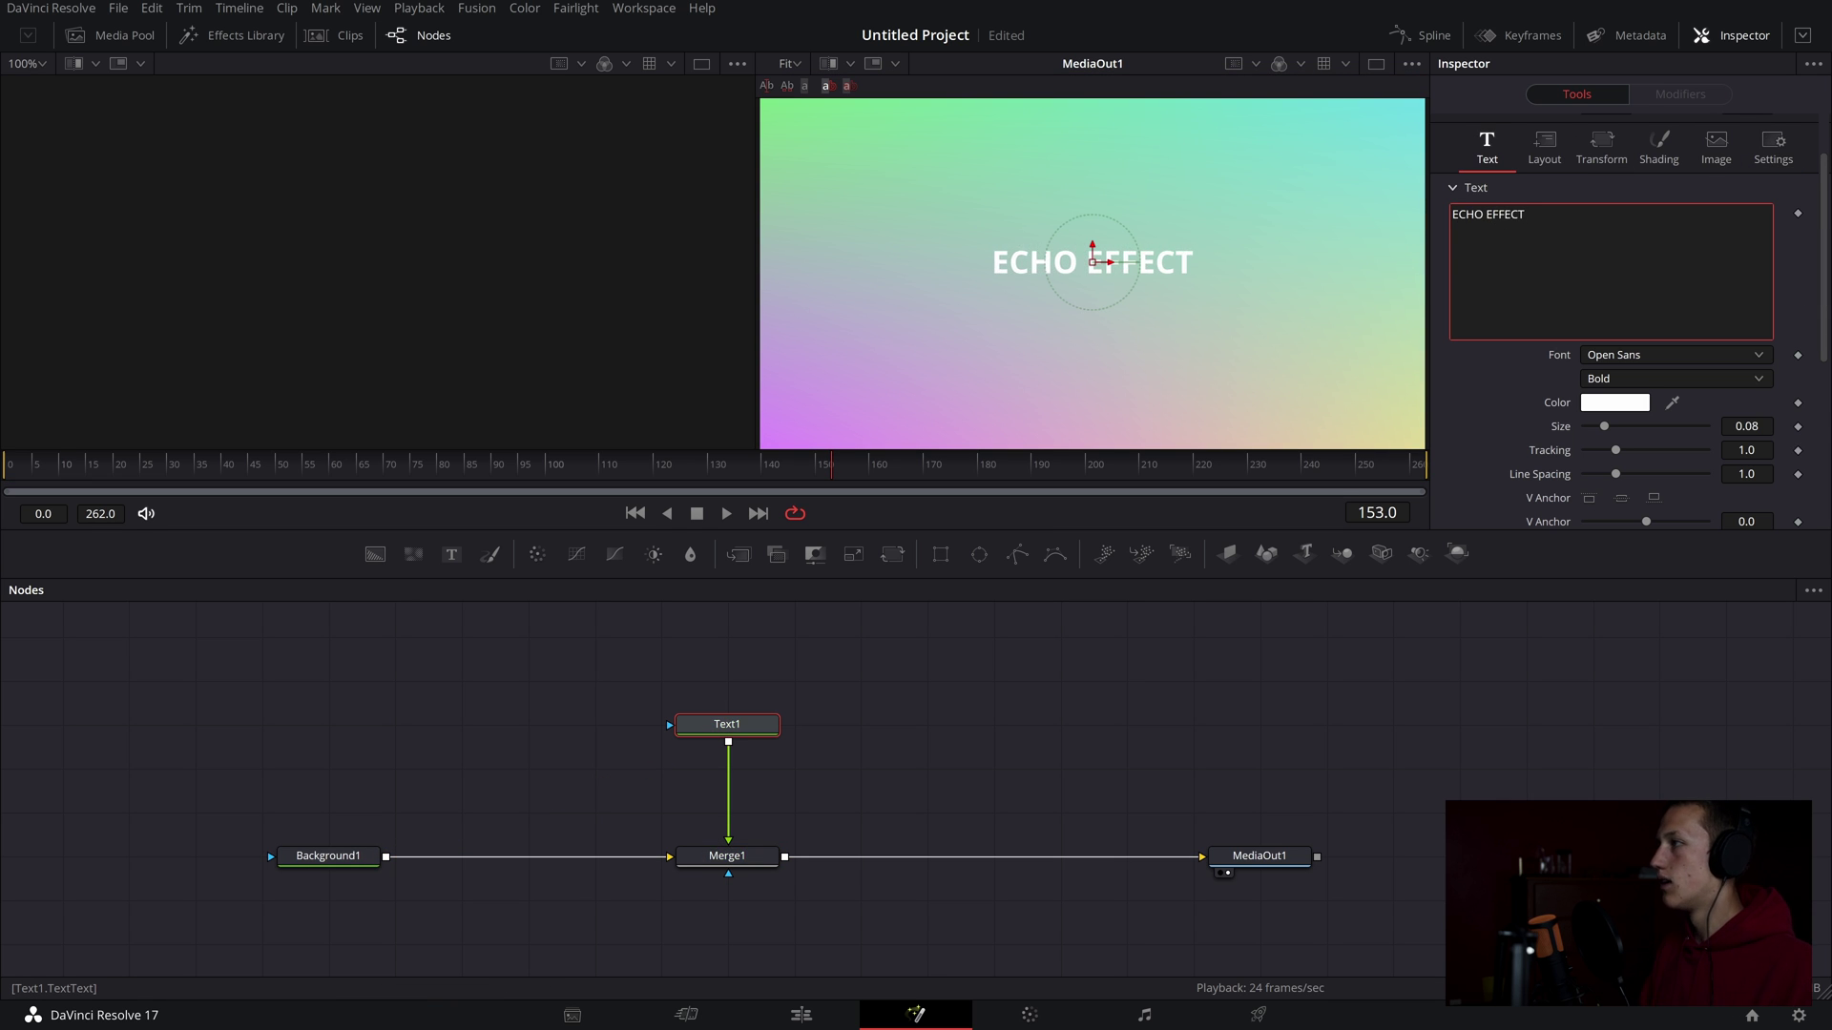
left_click(1615, 355)
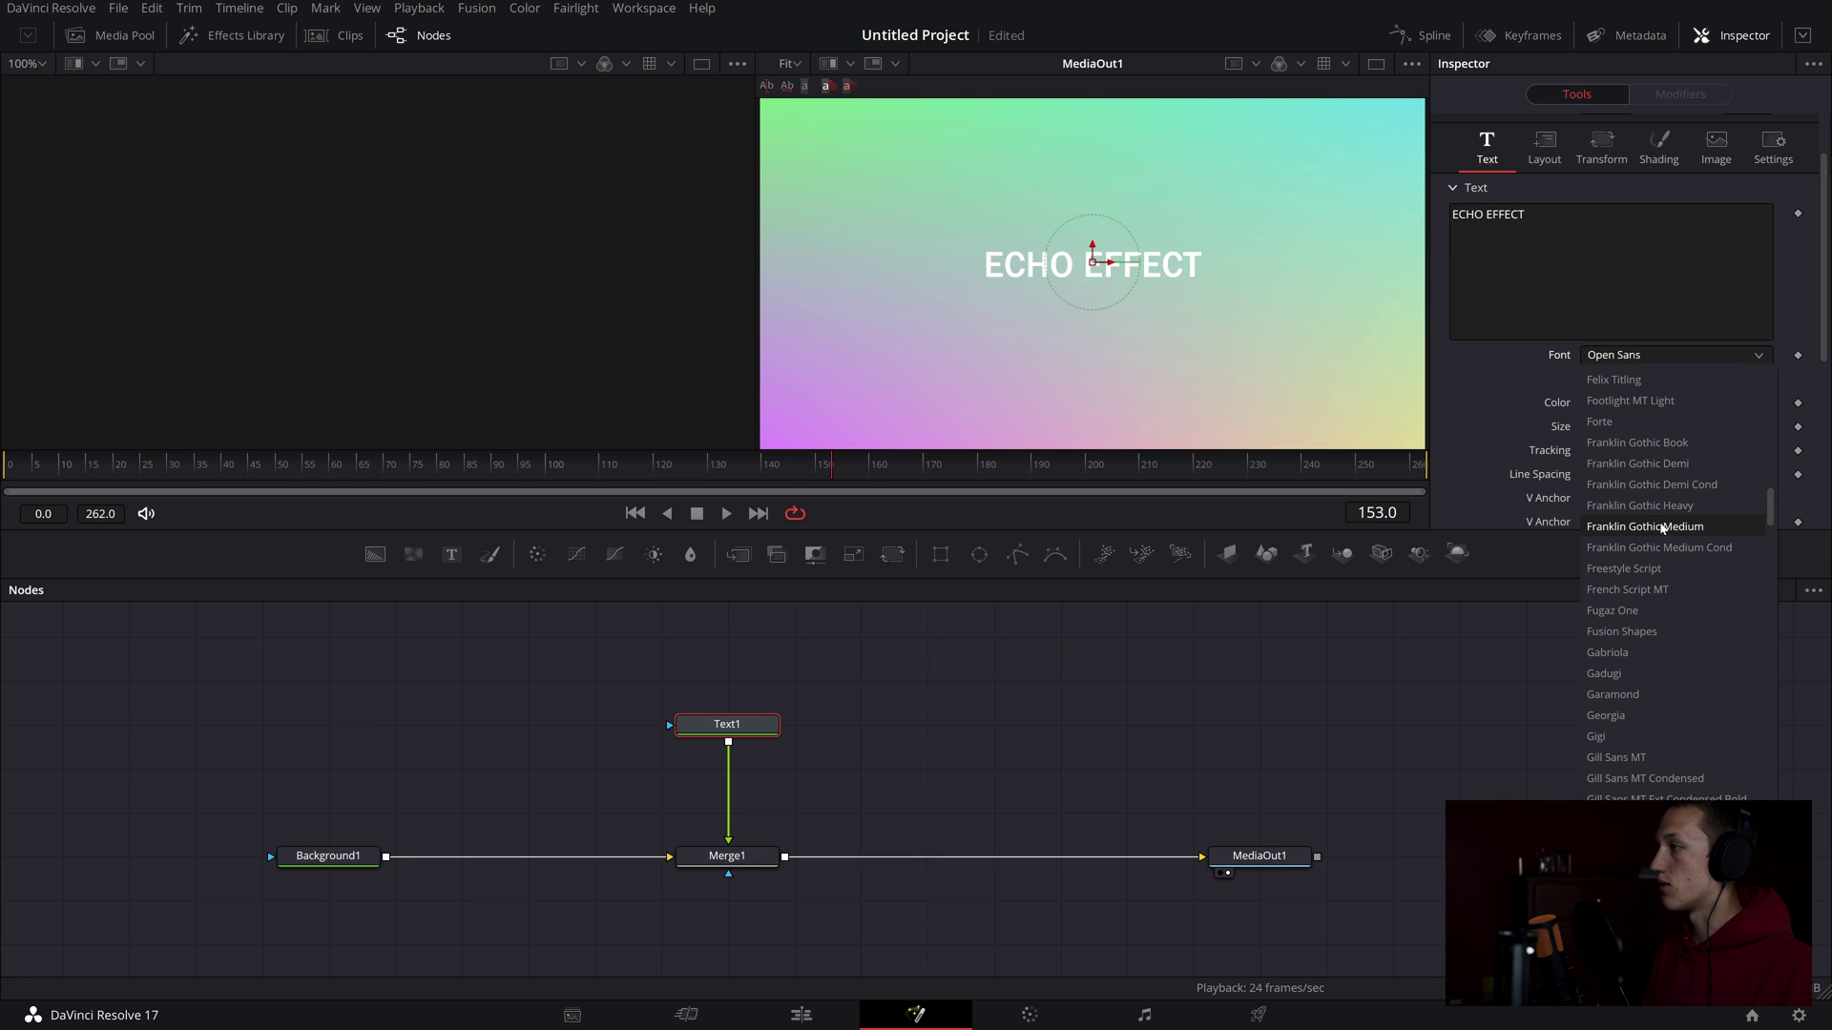
left_click(1659, 505)
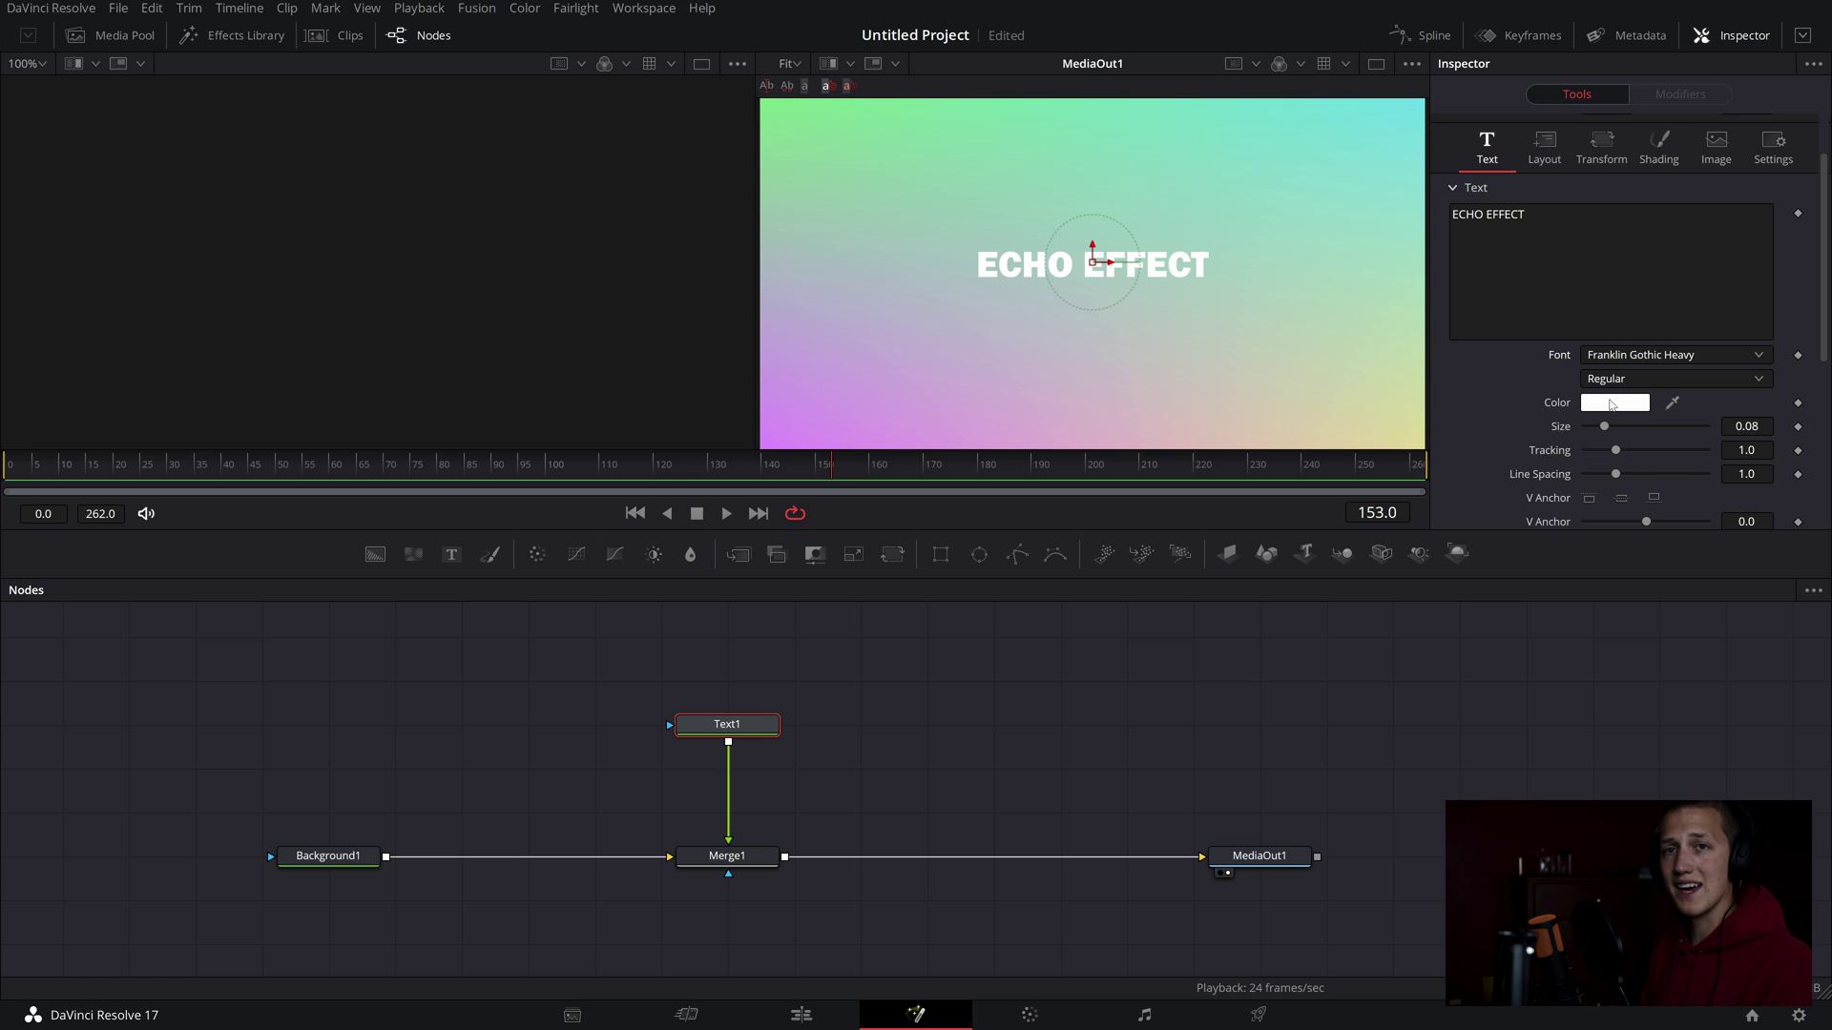
key("Home")
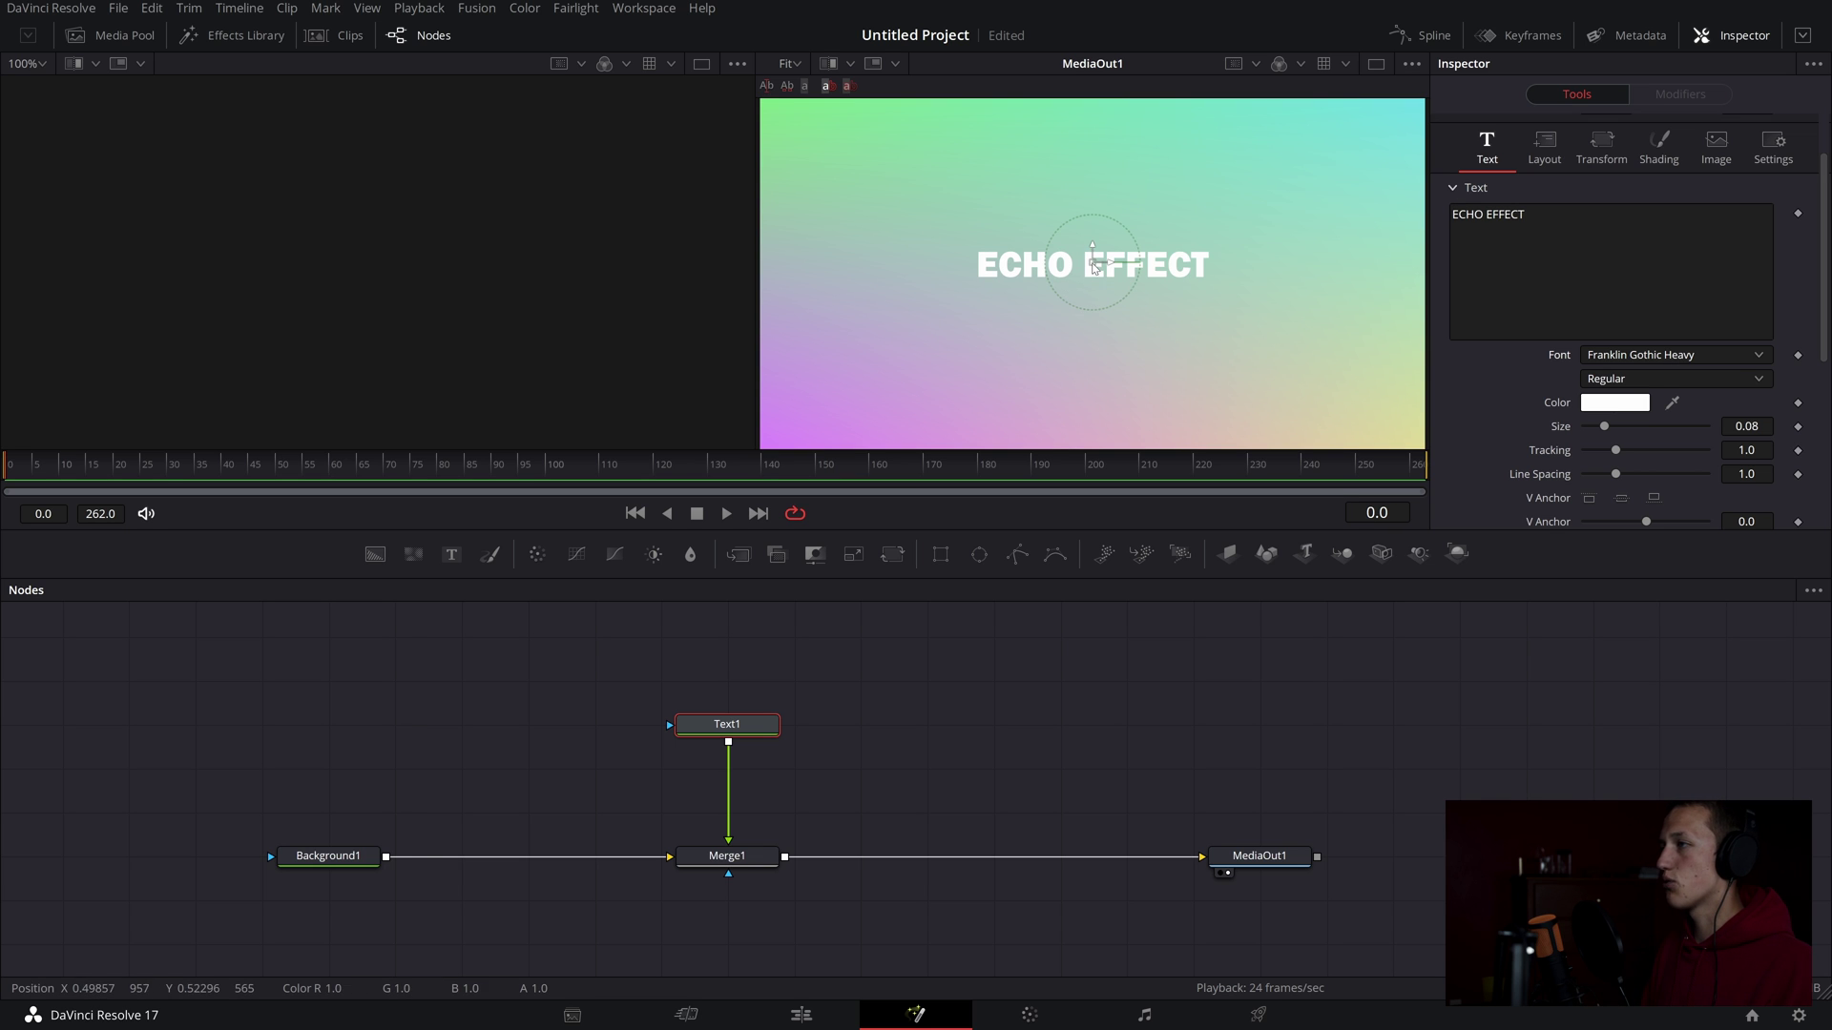
Step: Keyframe Text1's Center at its start spot and a later position, then preview the motion
left_click_drag(1092, 260, 919, 174)
left_click(1523, 166)
left_click(1798, 237)
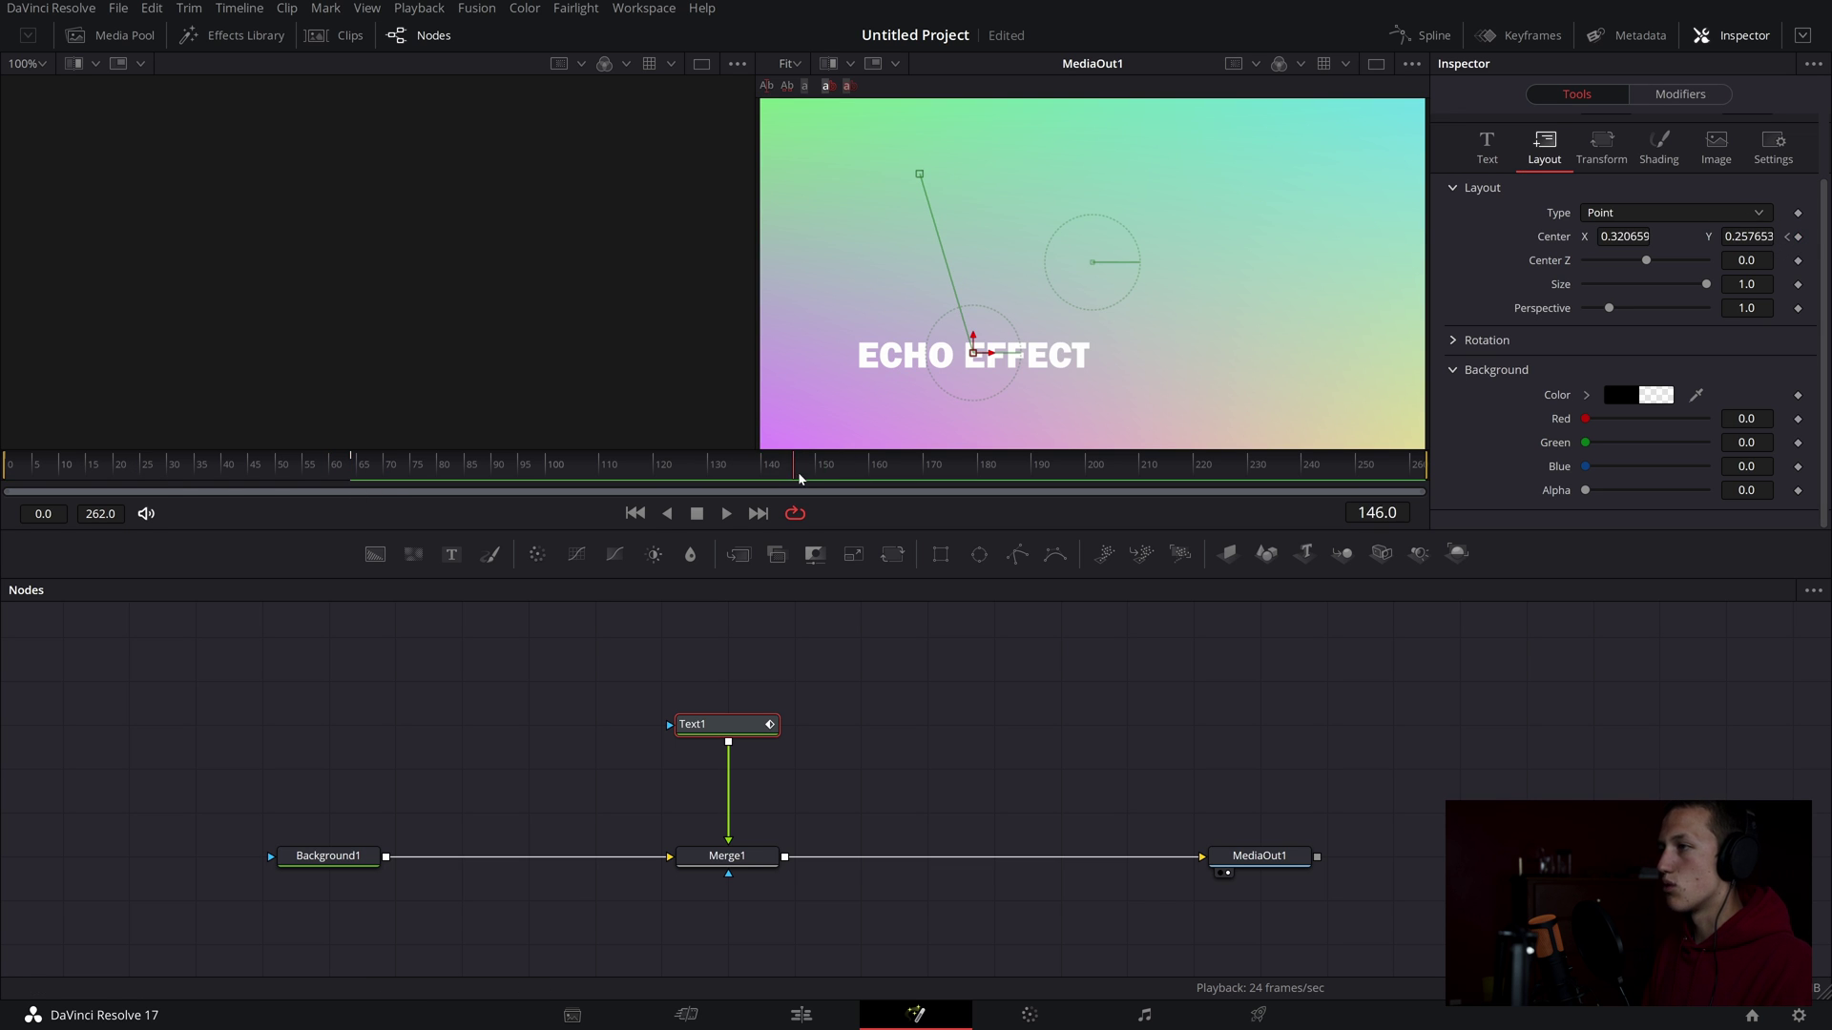
left_click_drag(972, 353, 928, 168)
key("space")
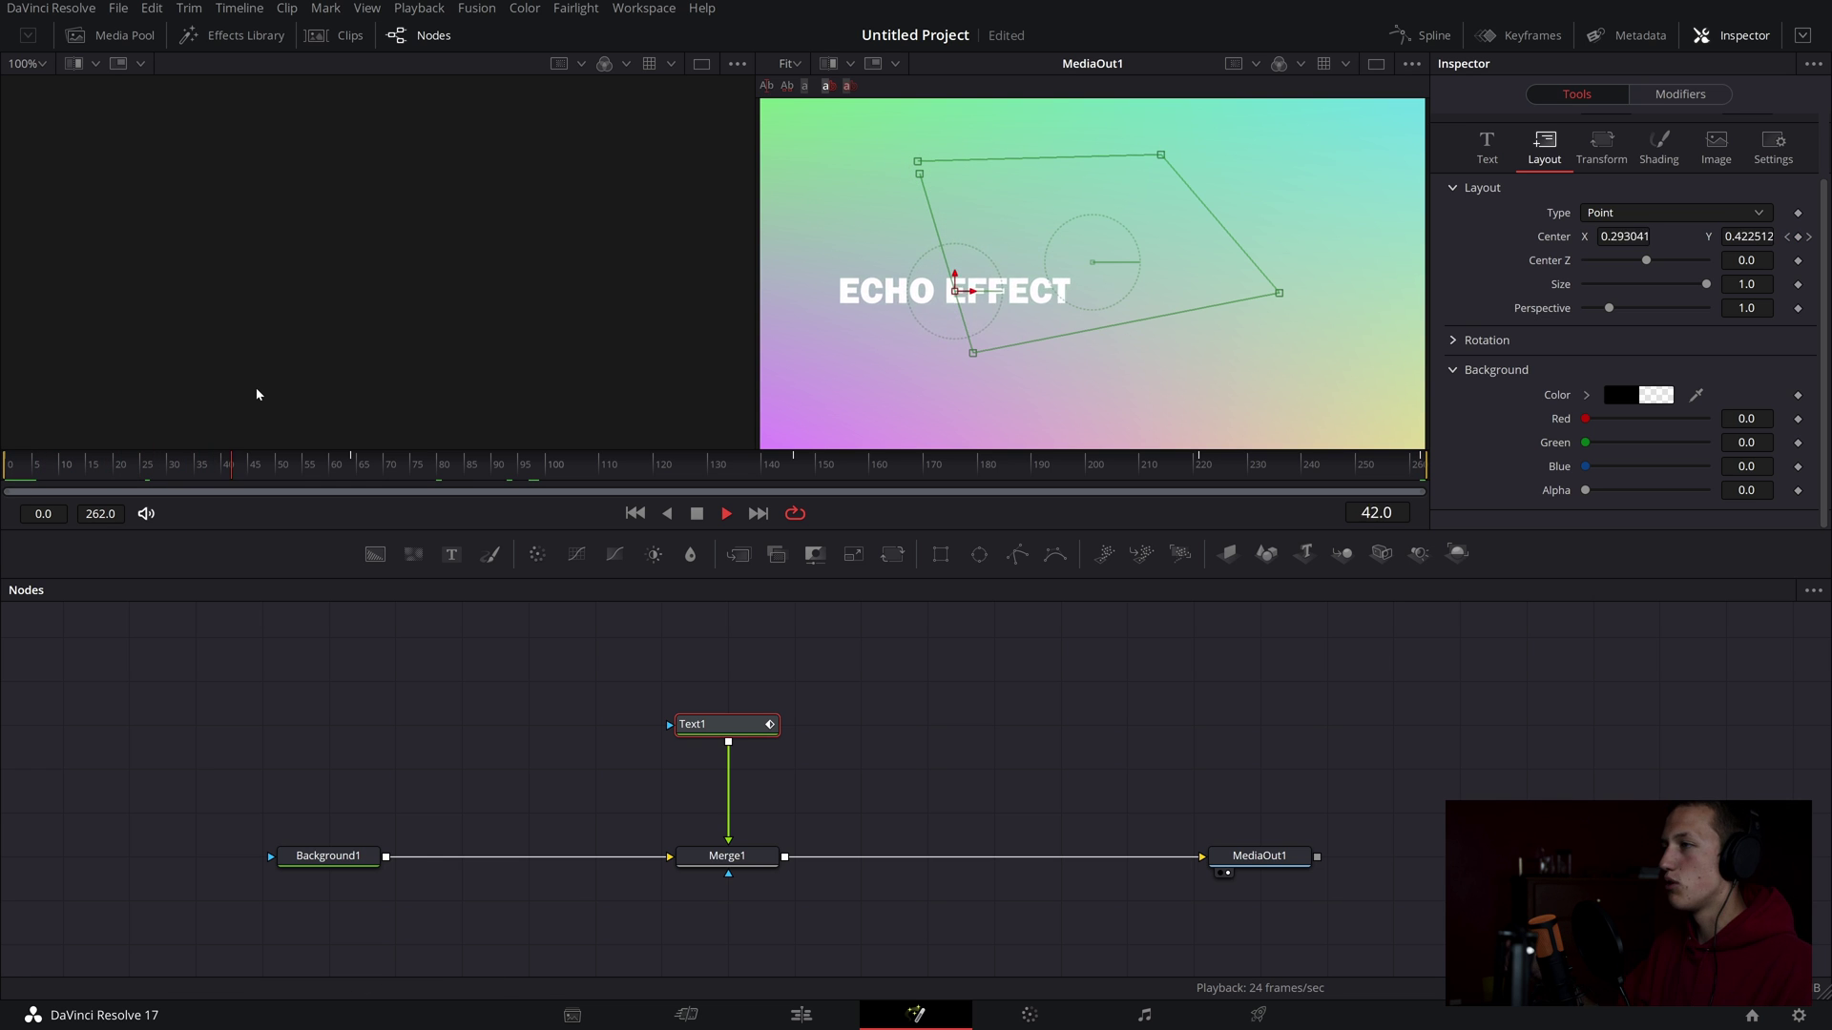
key("space")
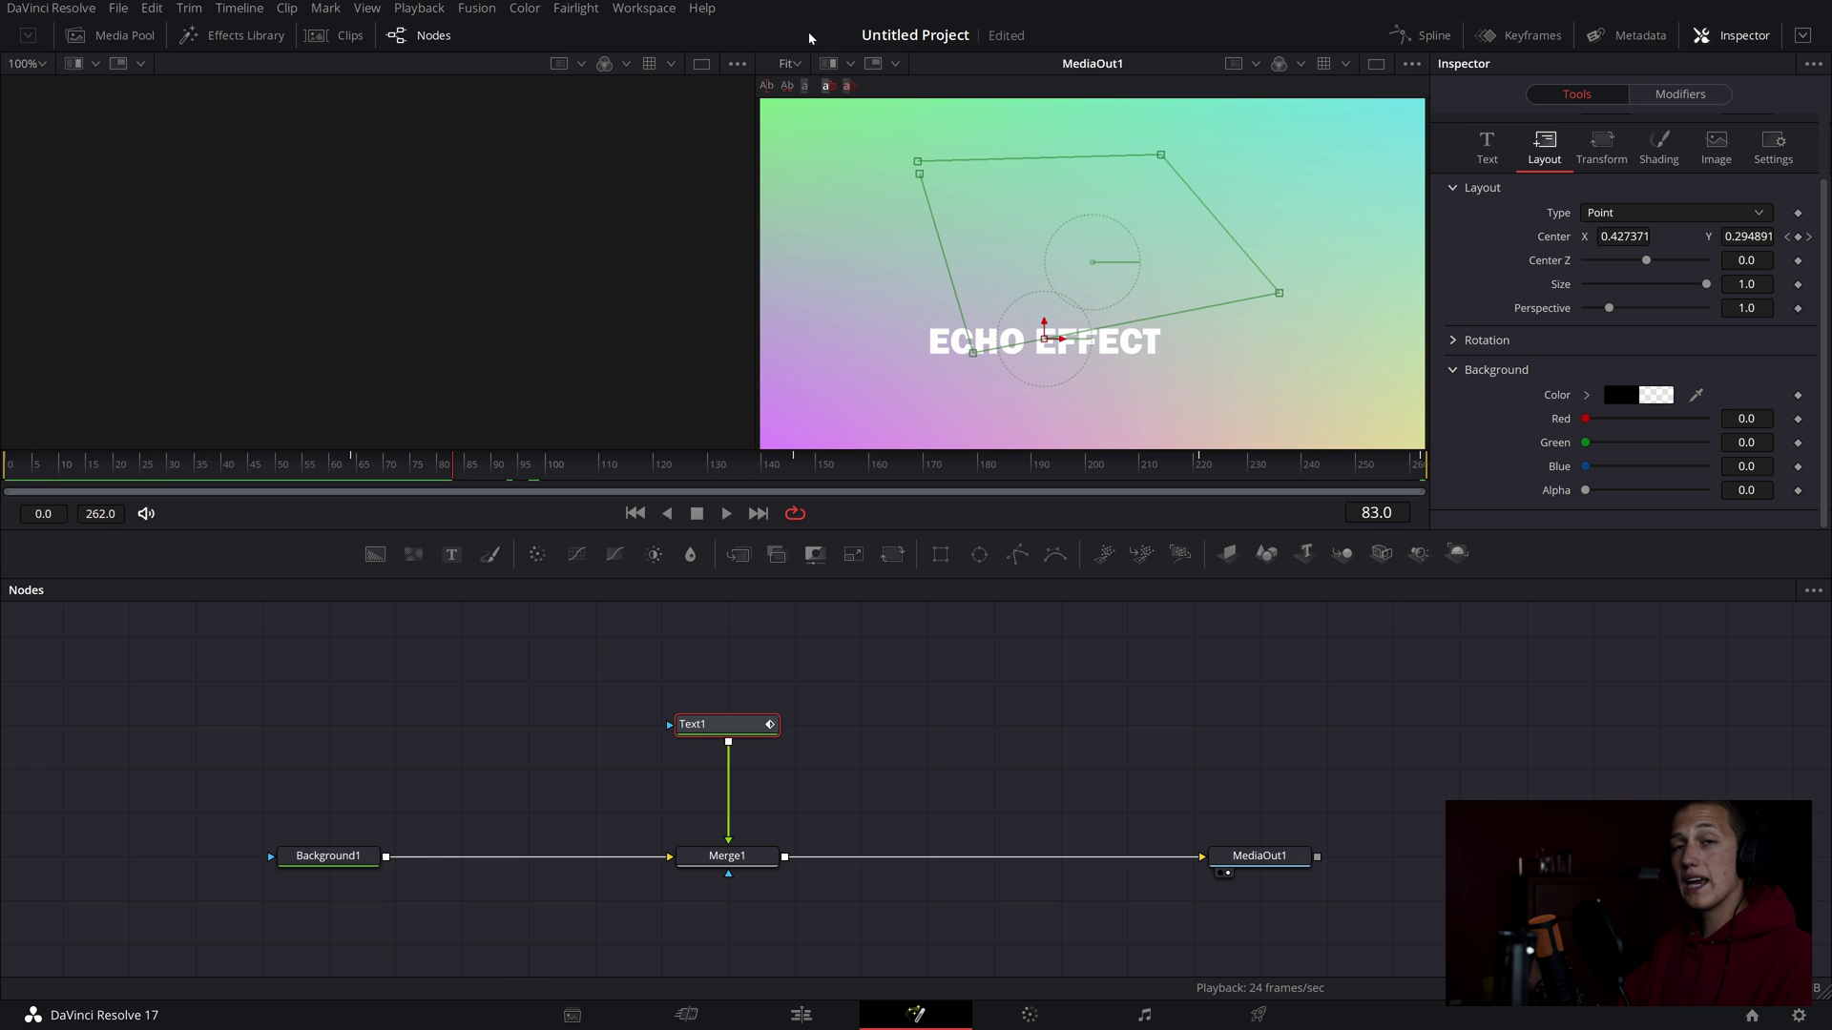
Step: Curve the motion path's Bezier handles and smooth its top-left and top-right points
left_click_drag(972, 353, 982, 440)
left_click_drag(946, 296, 900, 309)
left_click(1279, 296)
left_click_drag(1243, 251, 1217, 263)
left_click_drag(1191, 357, 1259, 360)
left_click(1160, 155)
key("shift+s")
left_click(918, 162)
key("shift+s")
left_click(998, 163)
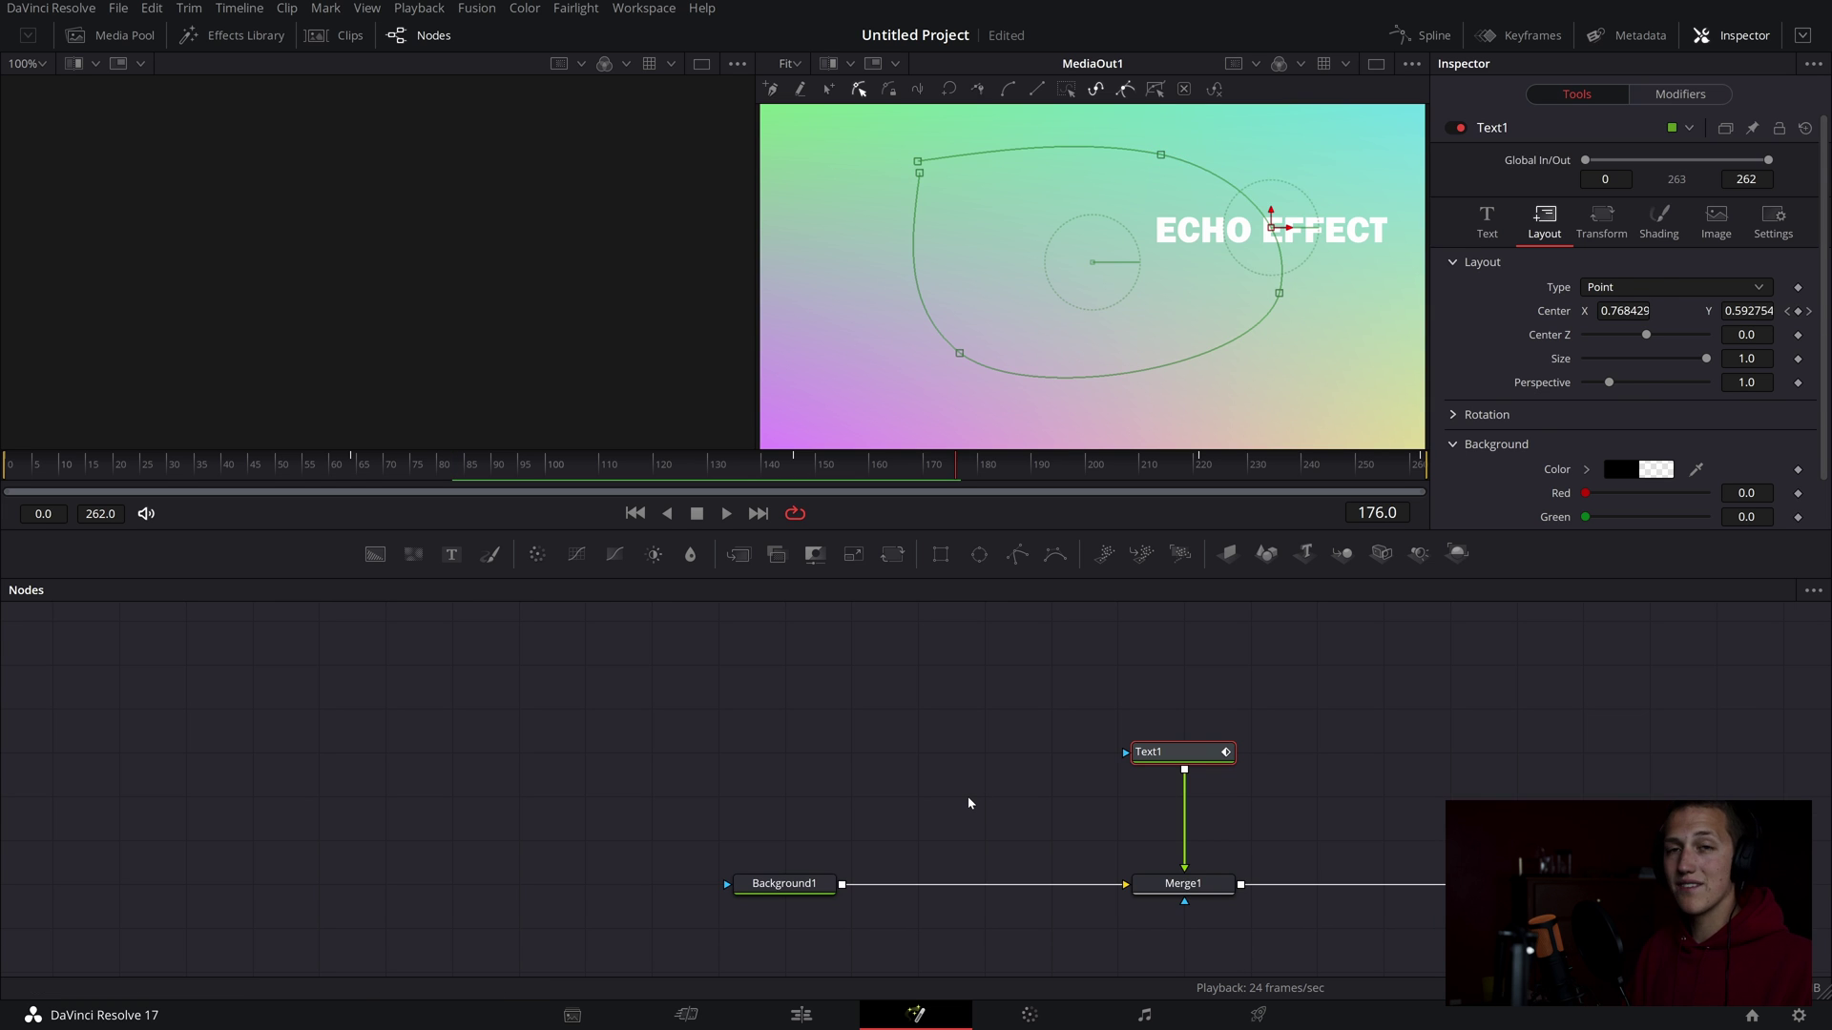
Step: Create Instance_Text1 from Text1 and deinstance its shading Appearance
left_click(1009, 750)
key("ctrl+shift+v")
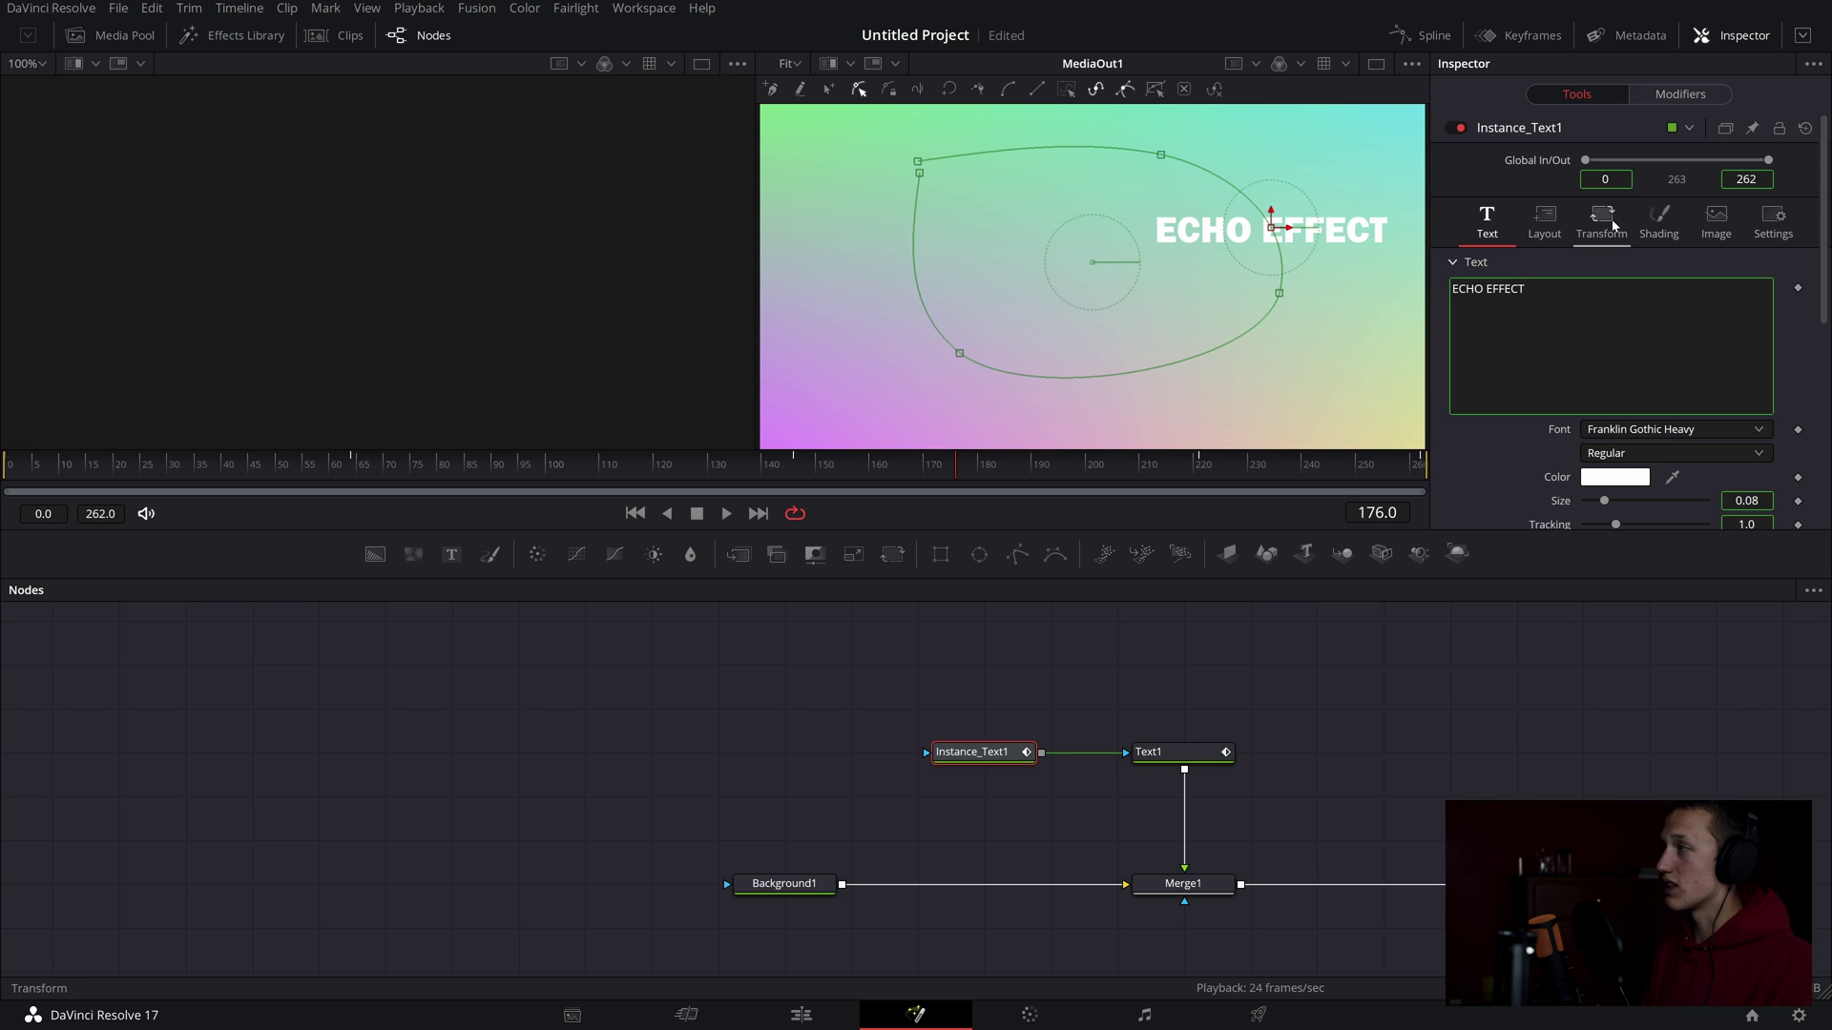
left_click(1659, 220)
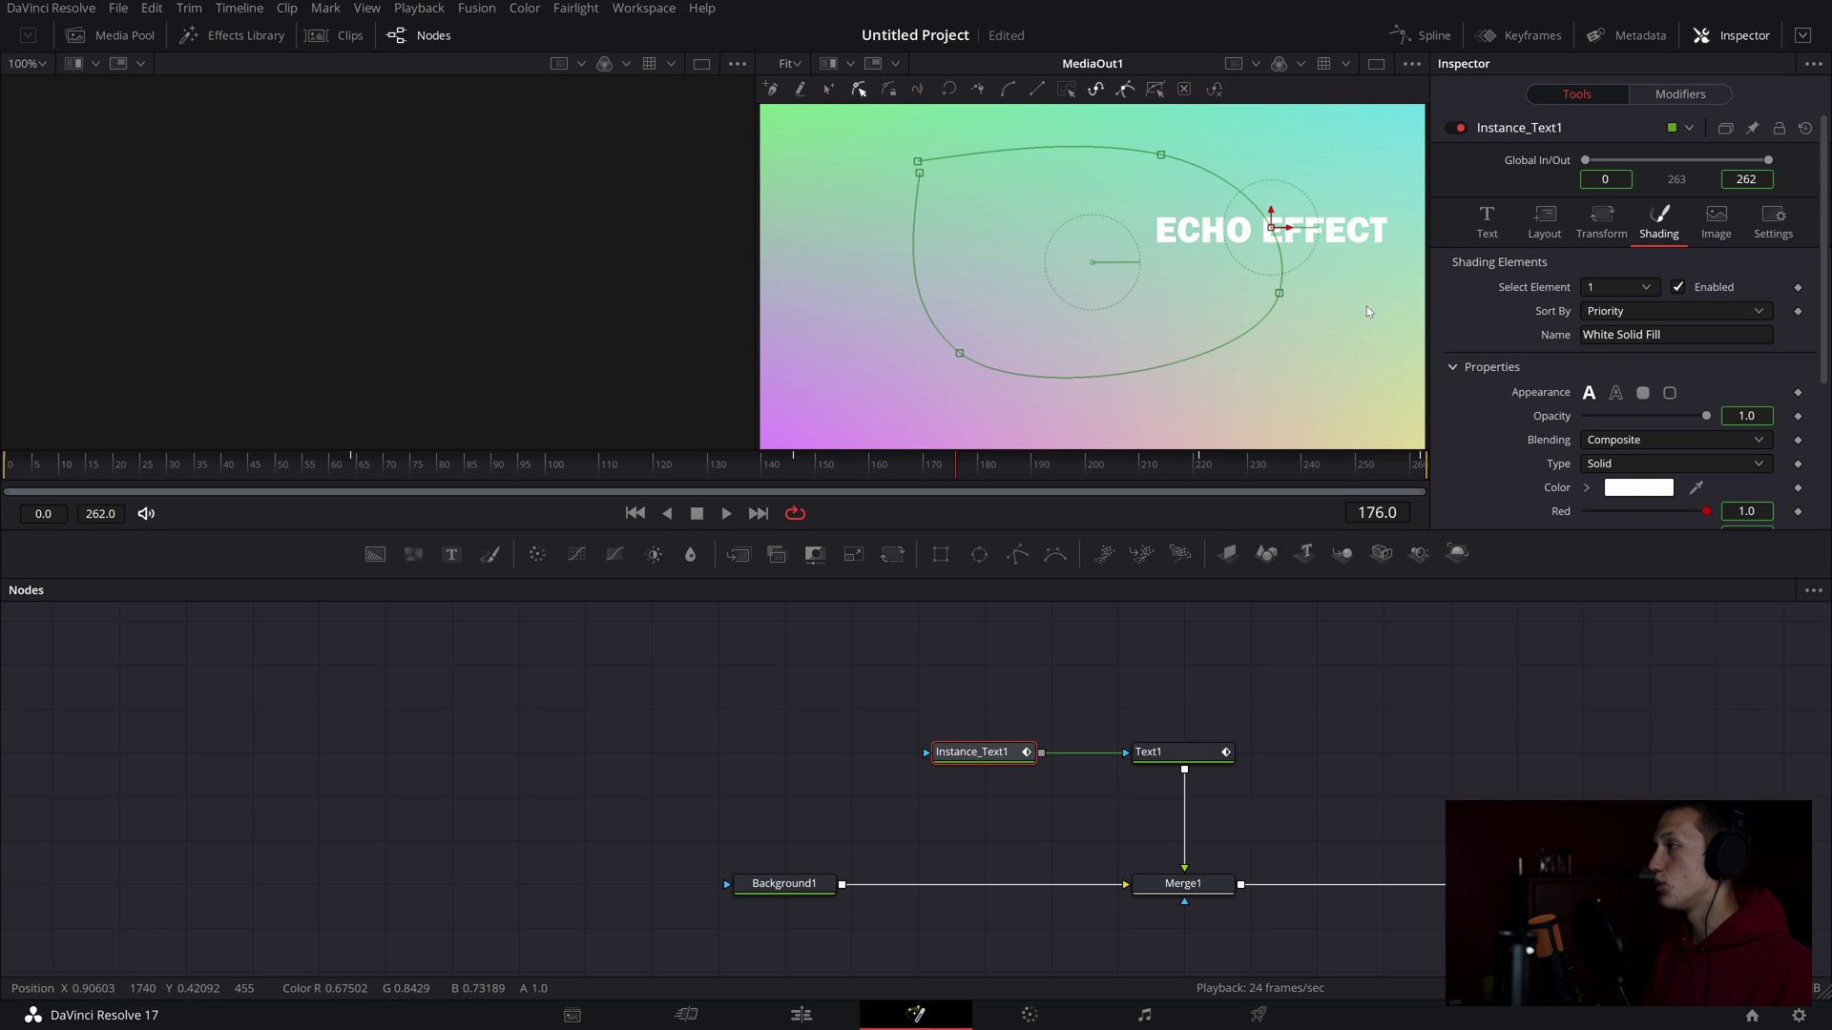
right_click(1564, 400)
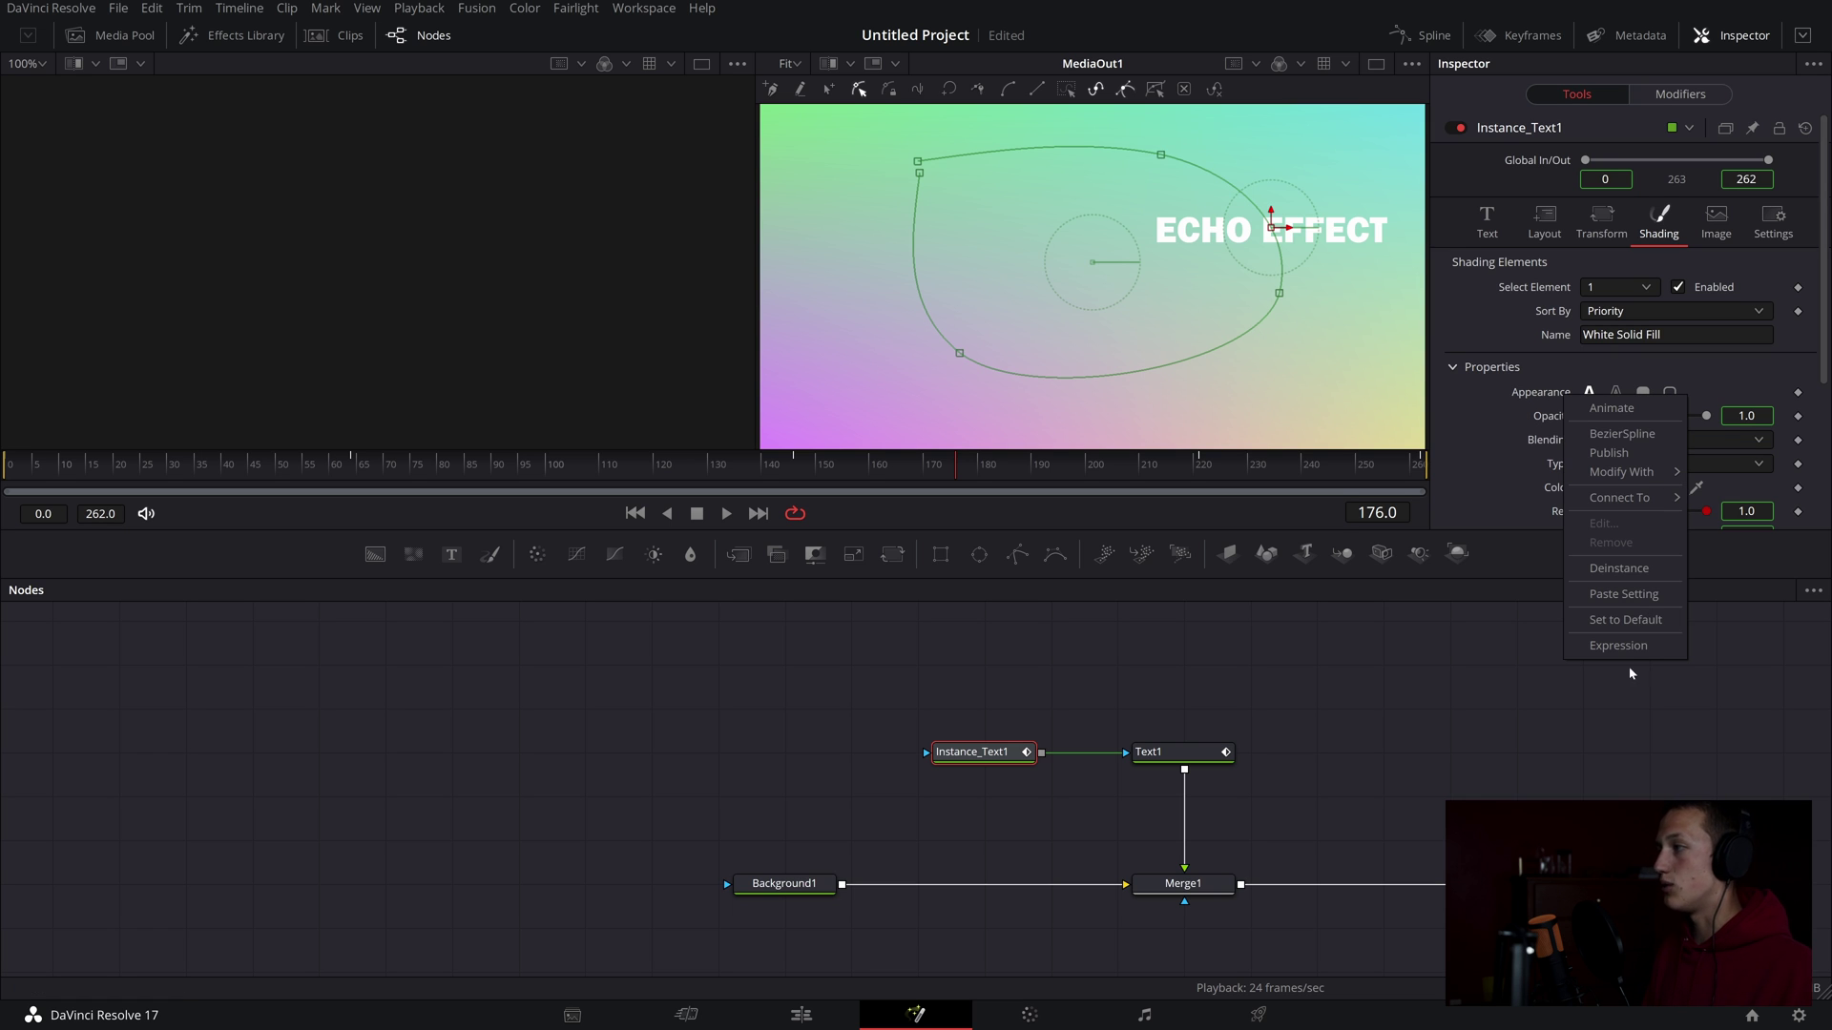
left_click(1649, 569)
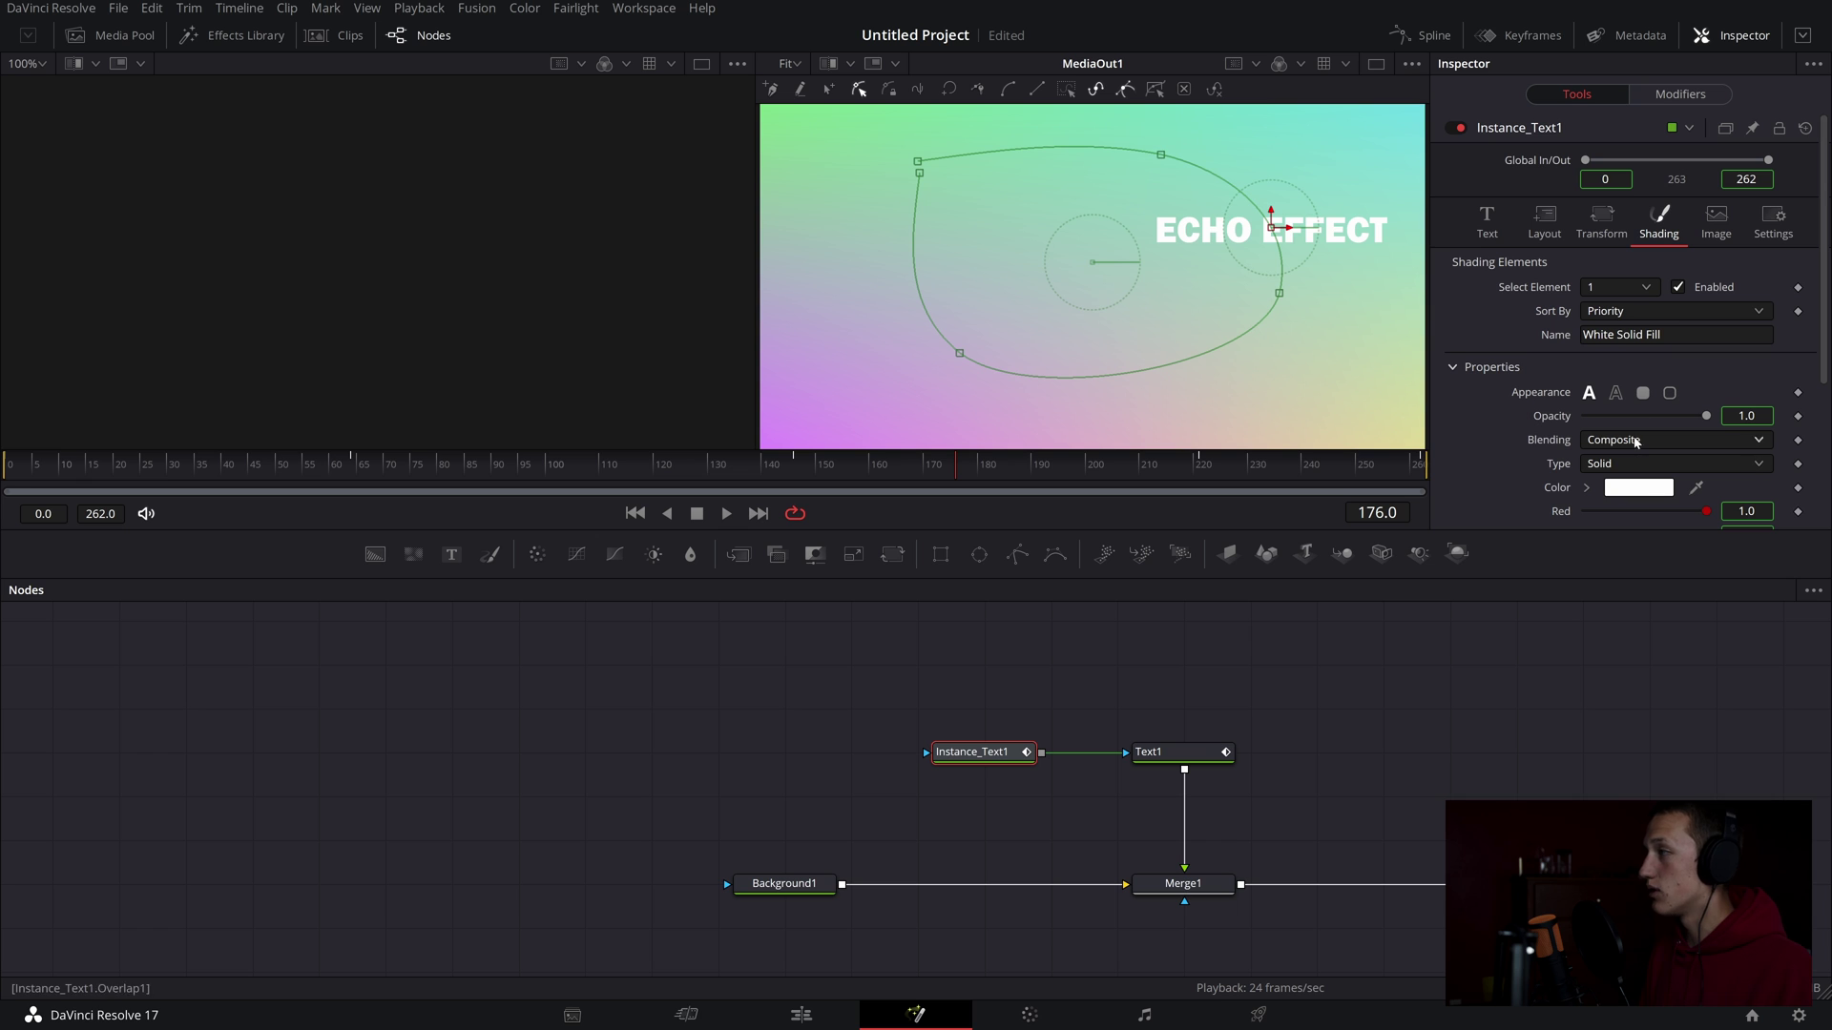
Step: View Instance_Text1 and set its Appearance to a 0.02 outline
key("1")
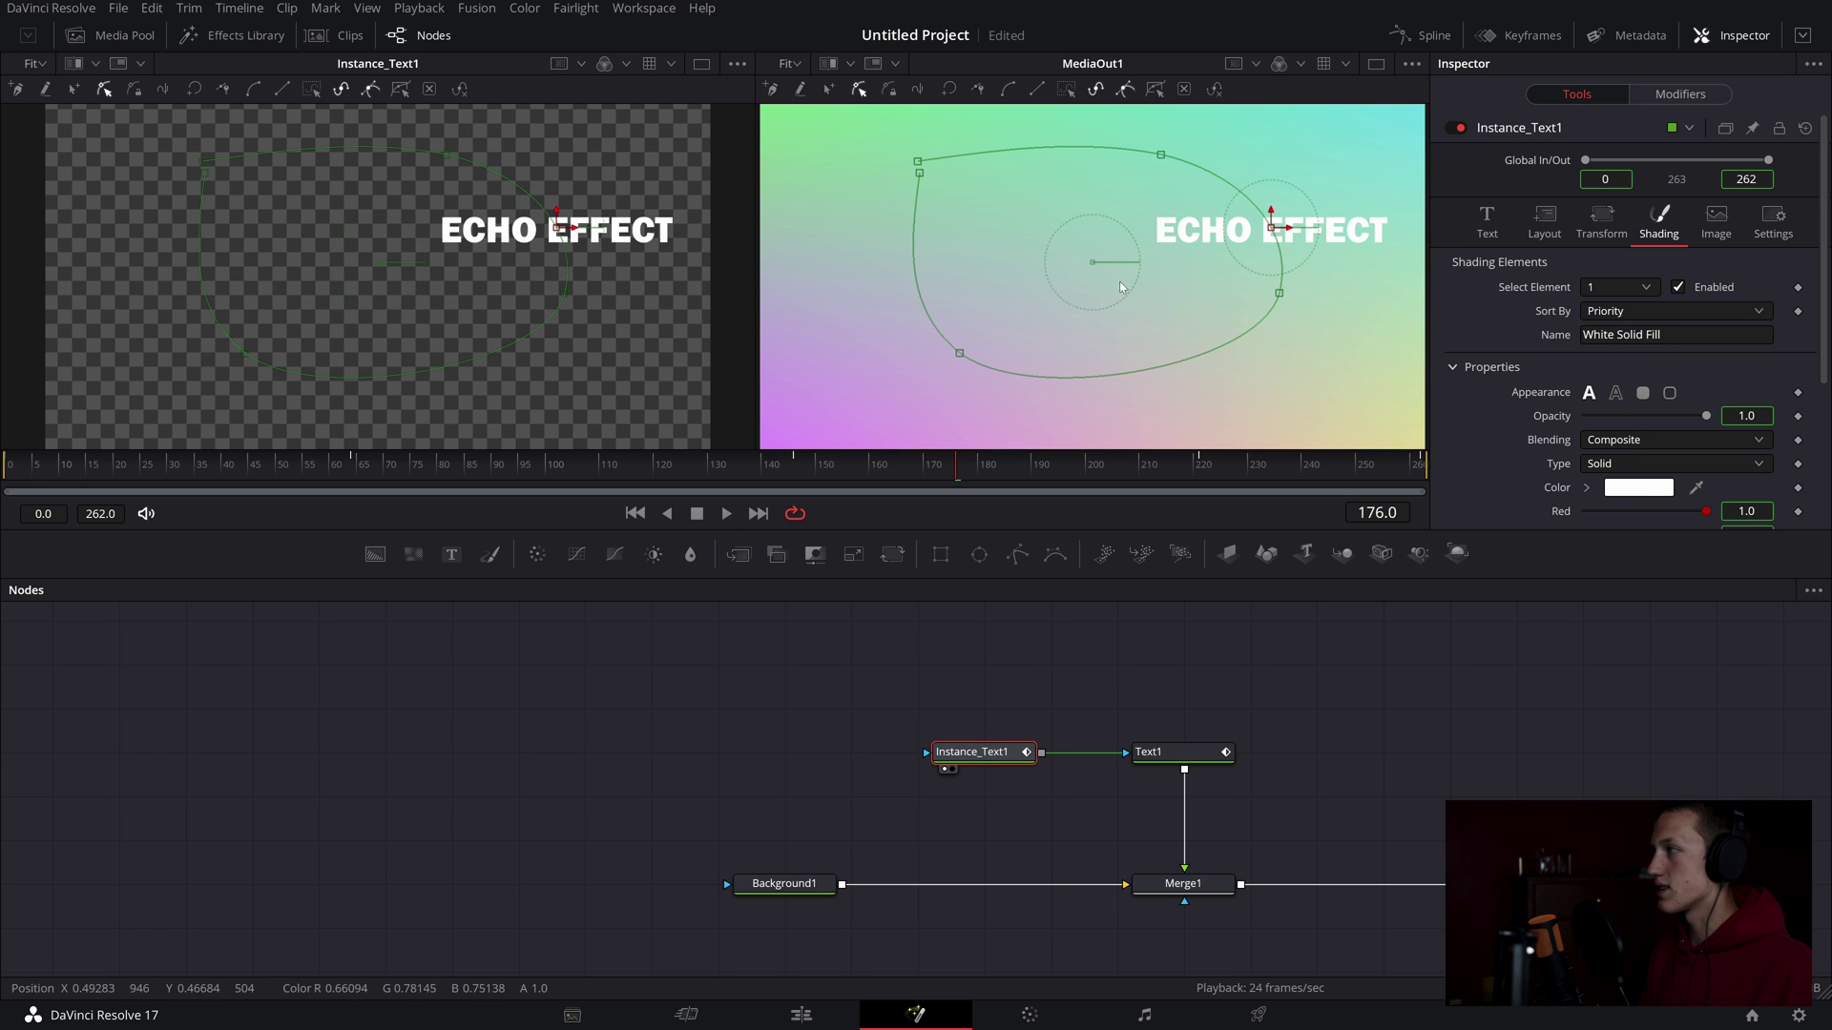
left_click(1618, 395)
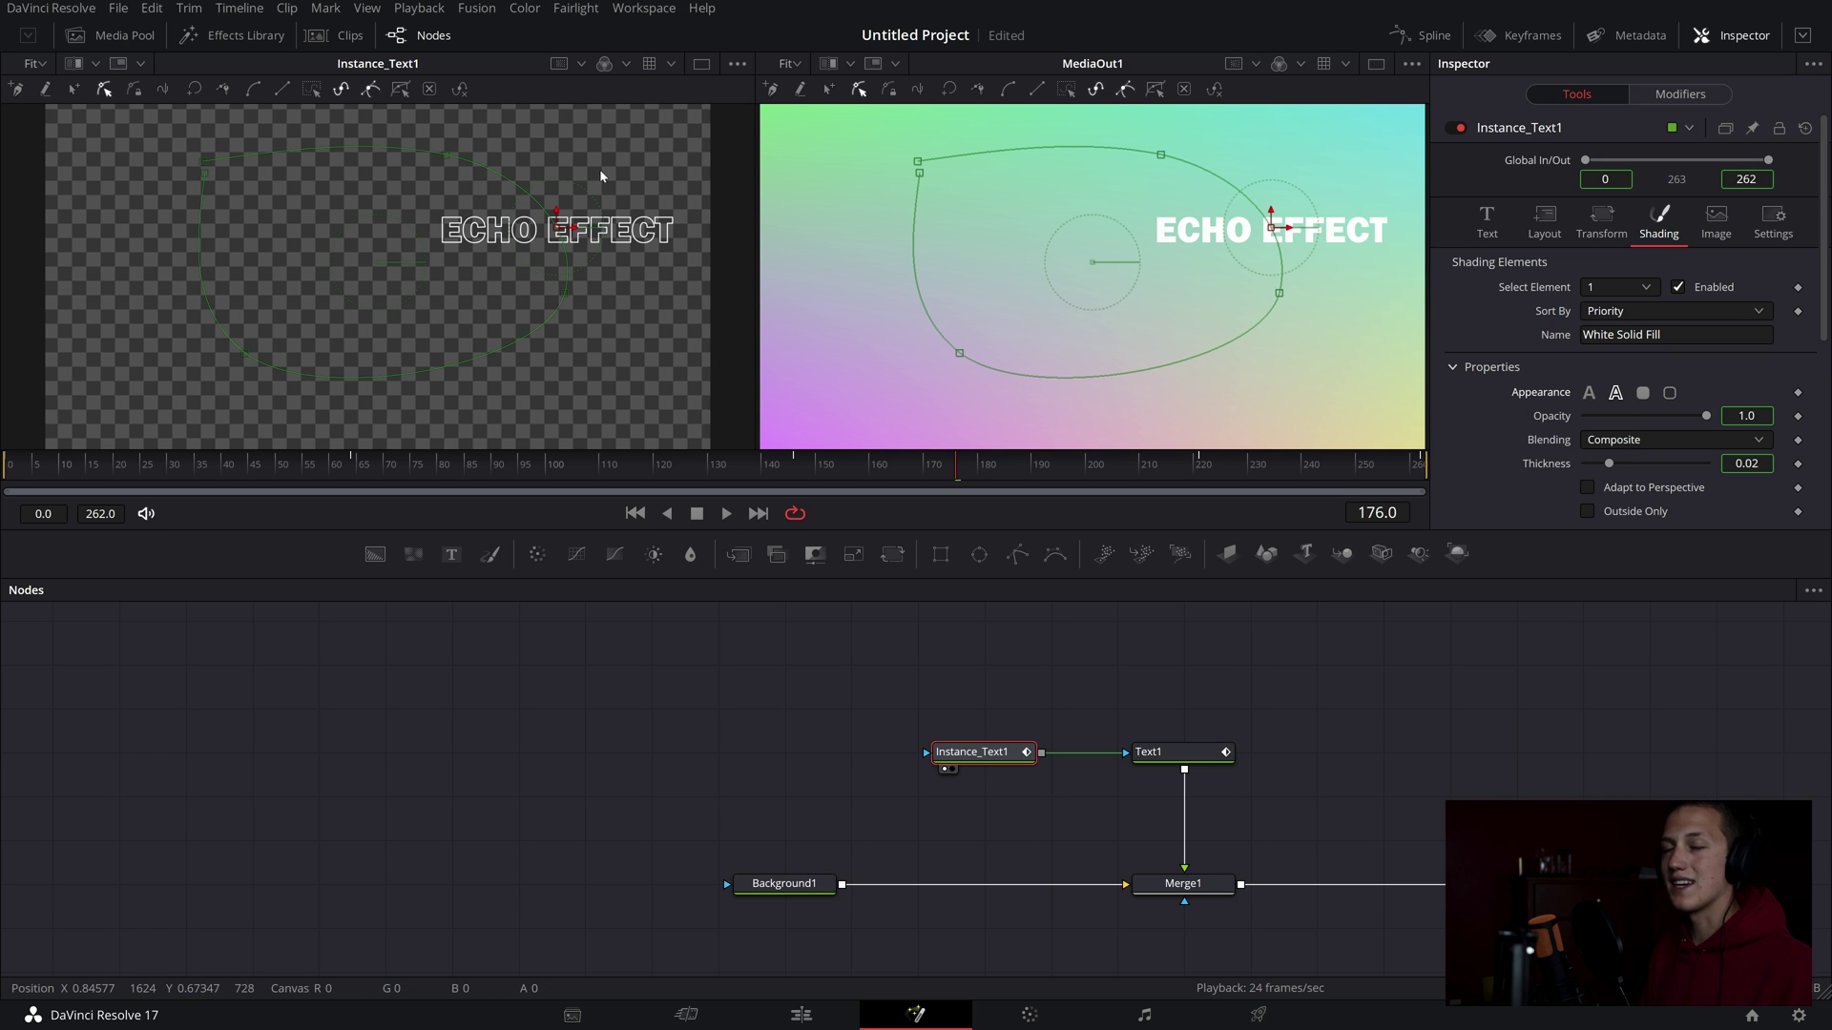
right_click(1557, 465)
left_click(1573, 642)
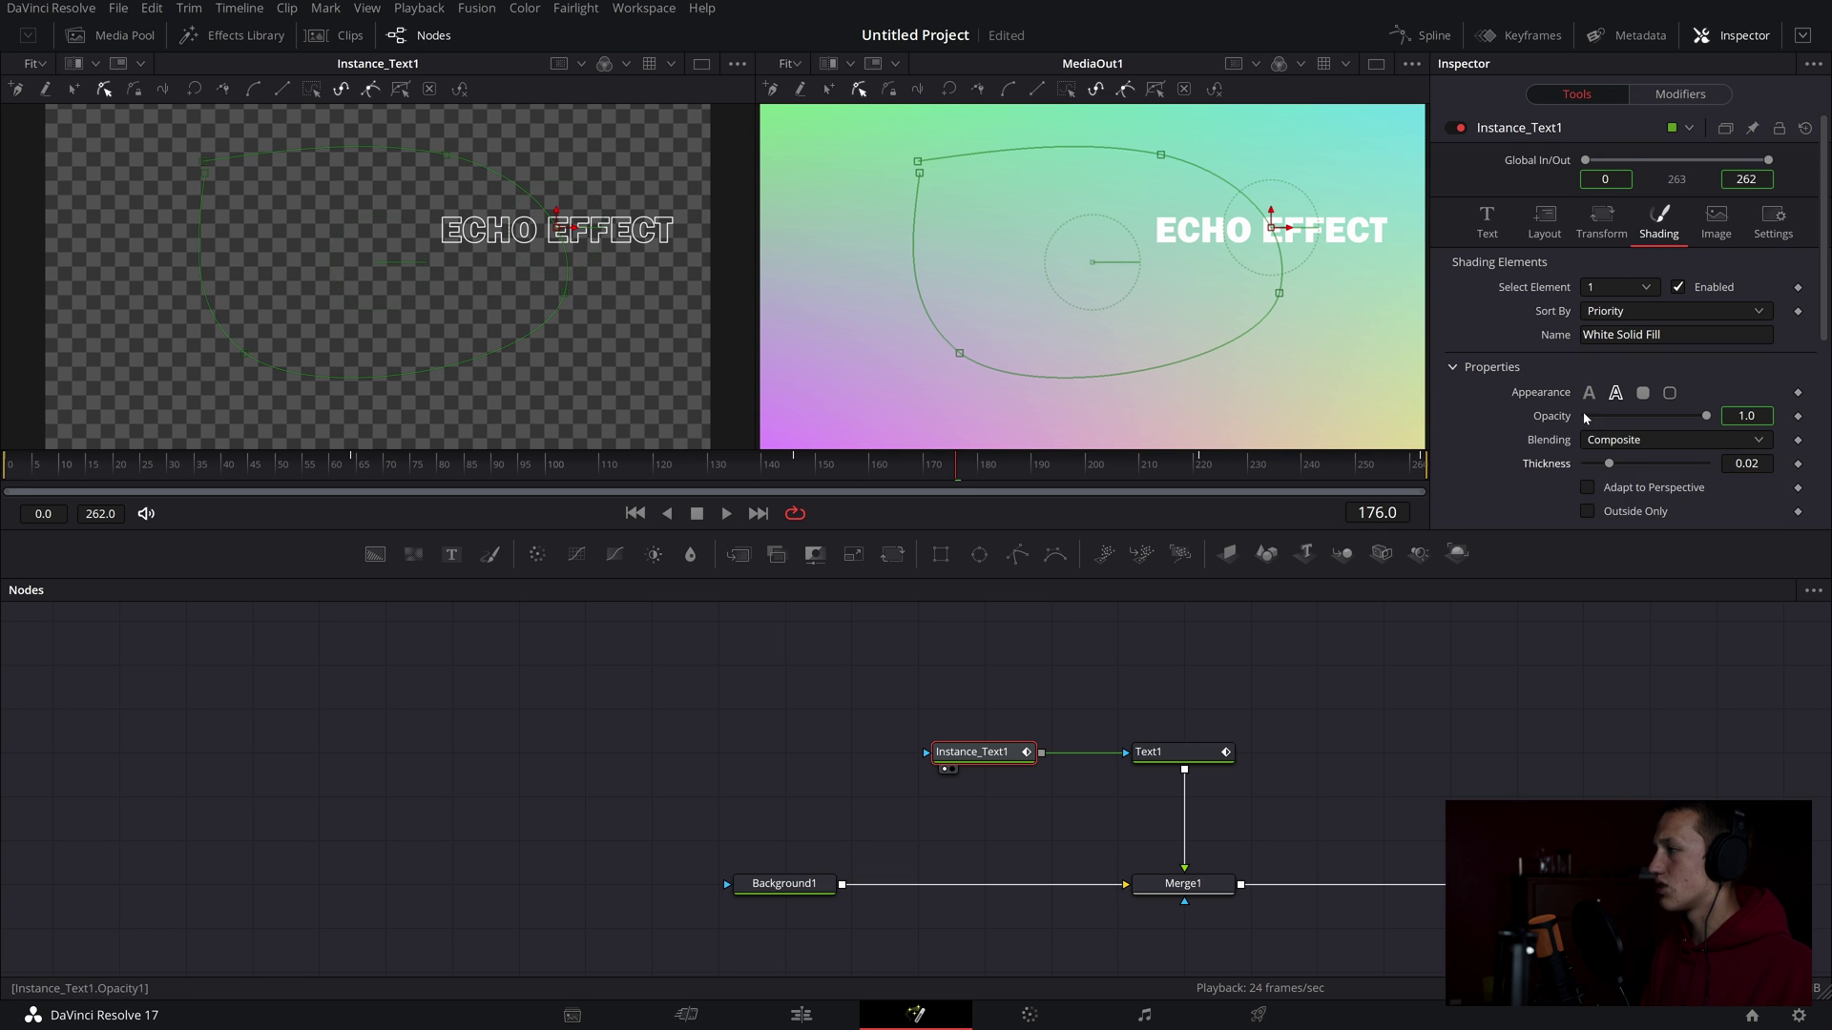
scroll(1584, 381, "down", 3)
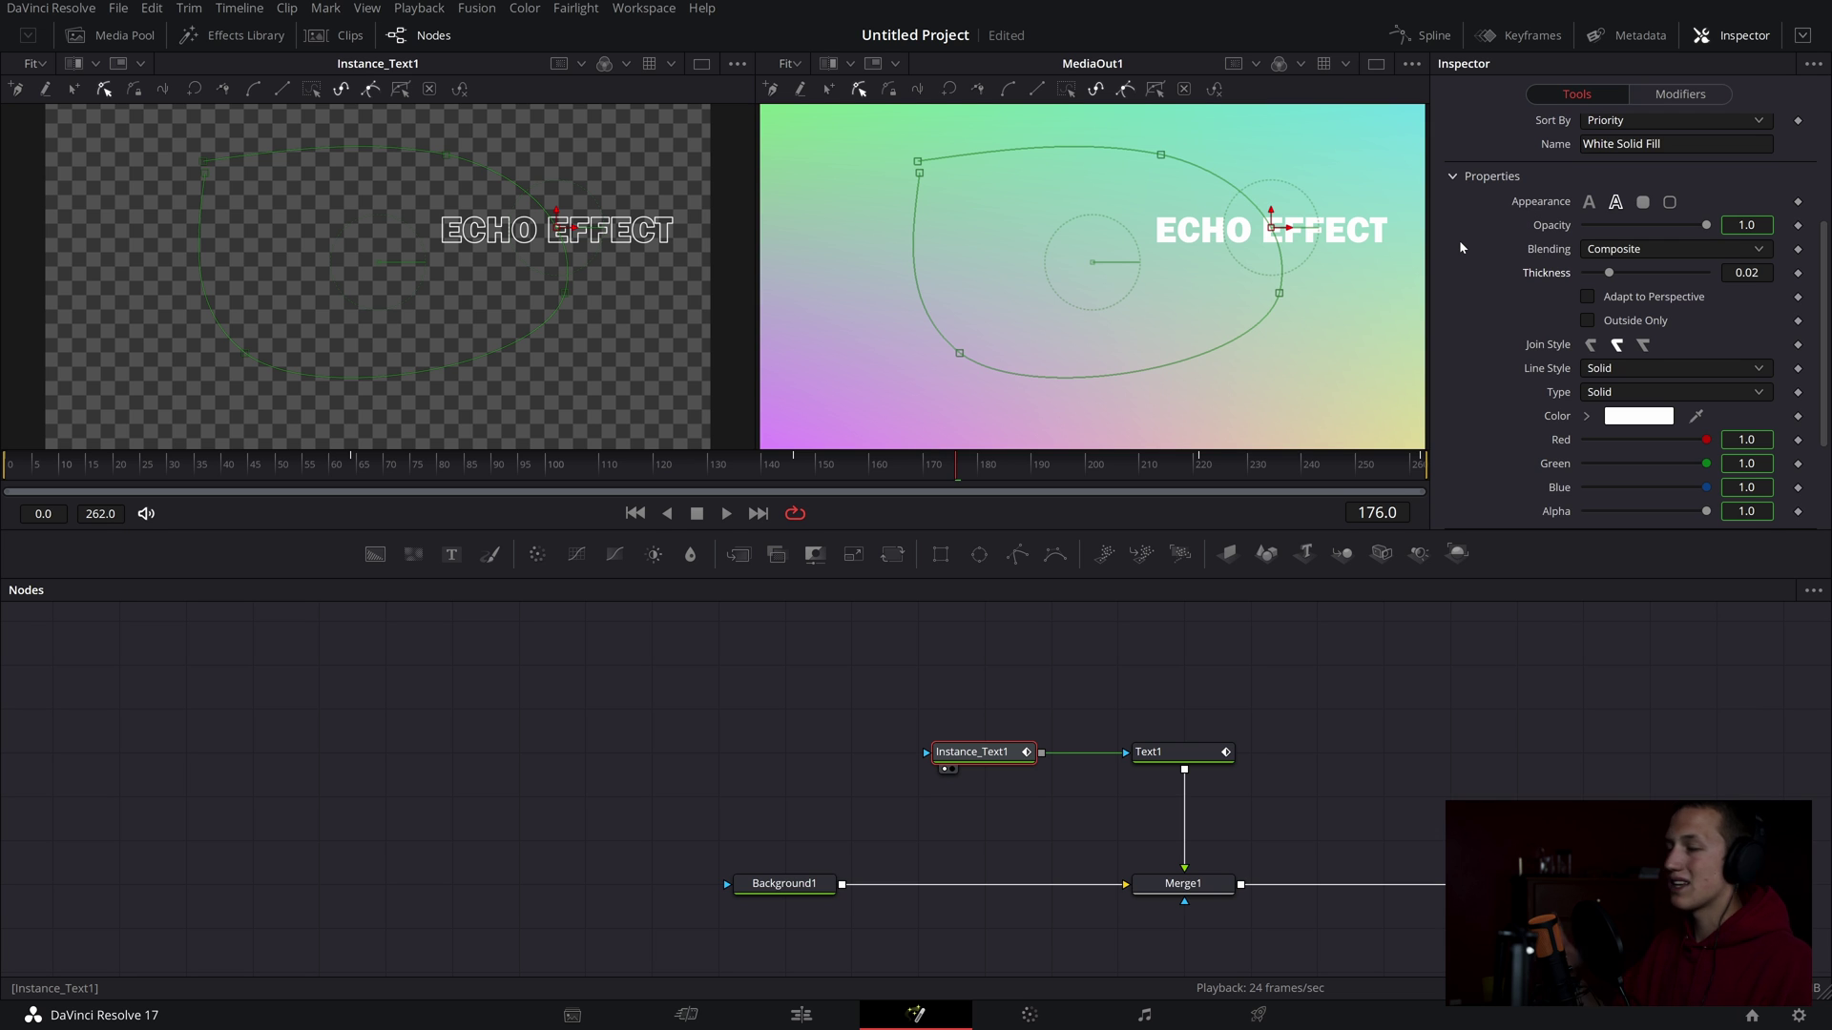
scroll(1660, 286, "up", 3)
left_click(1621, 289)
Step: Deinstance shading Element 2, enable it, and set its Appearance to fill
left_click(1612, 330)
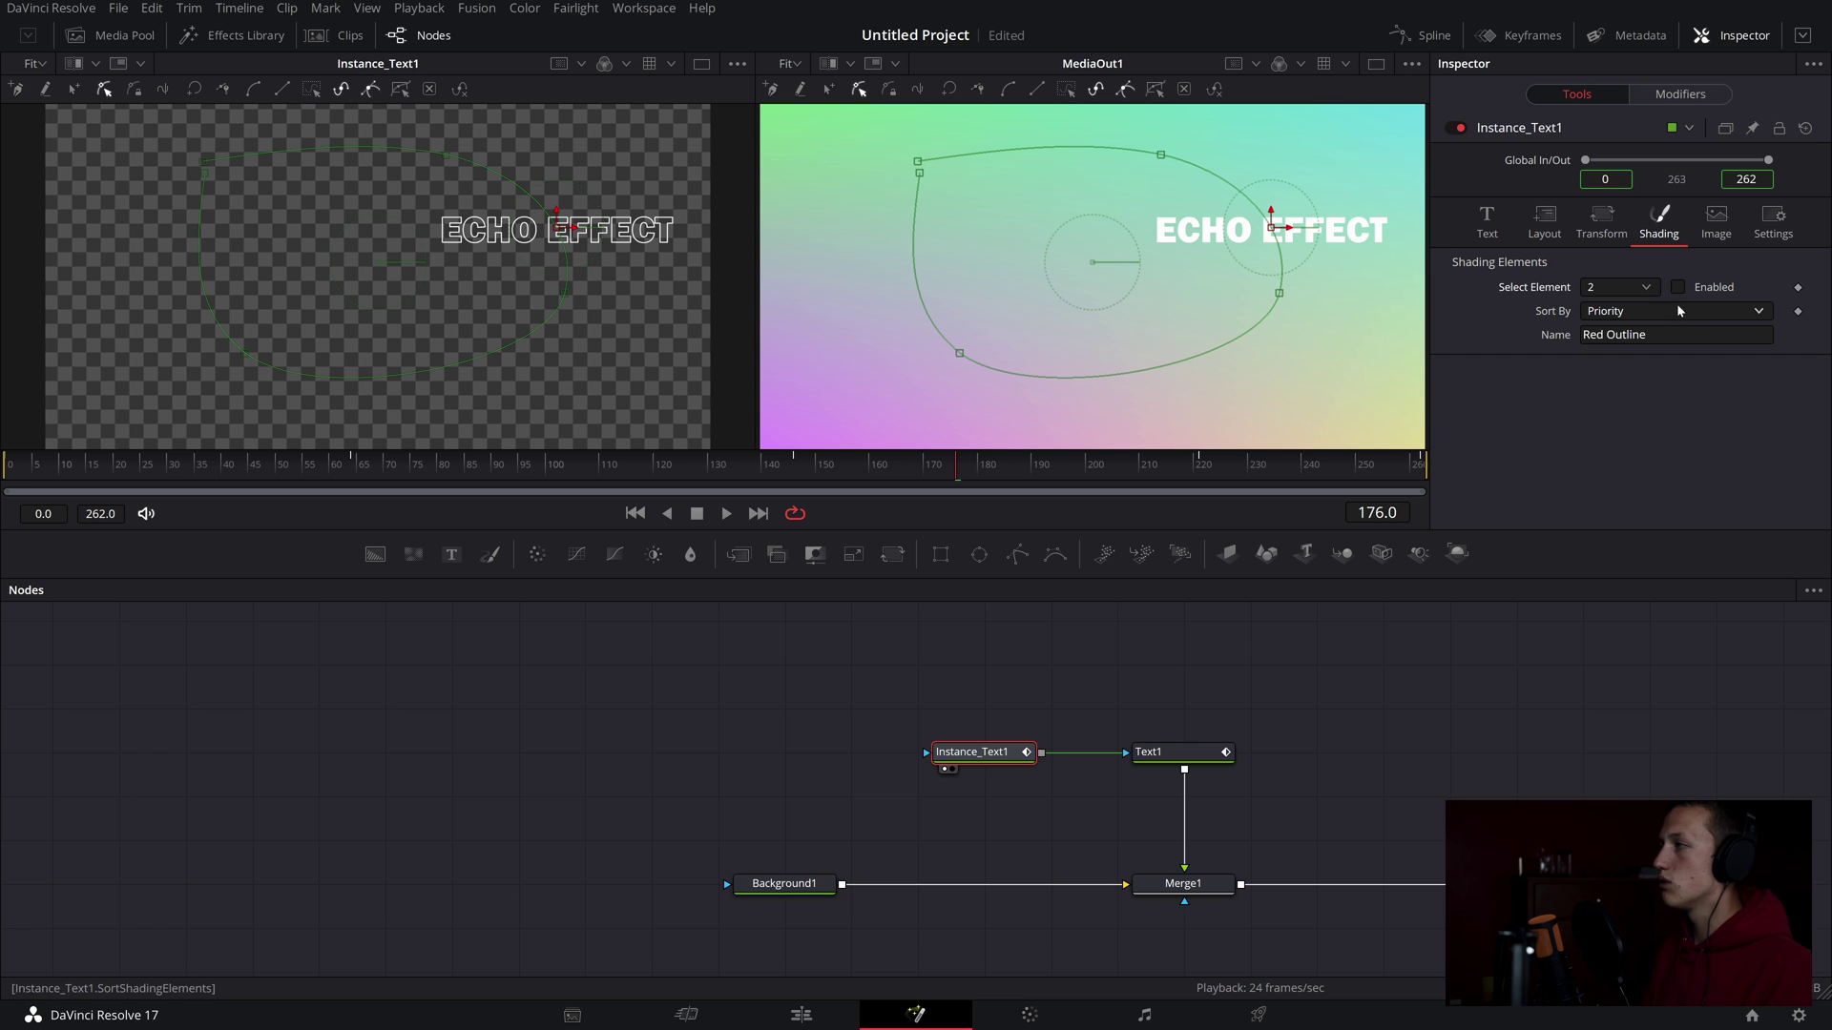
right_click(1705, 300)
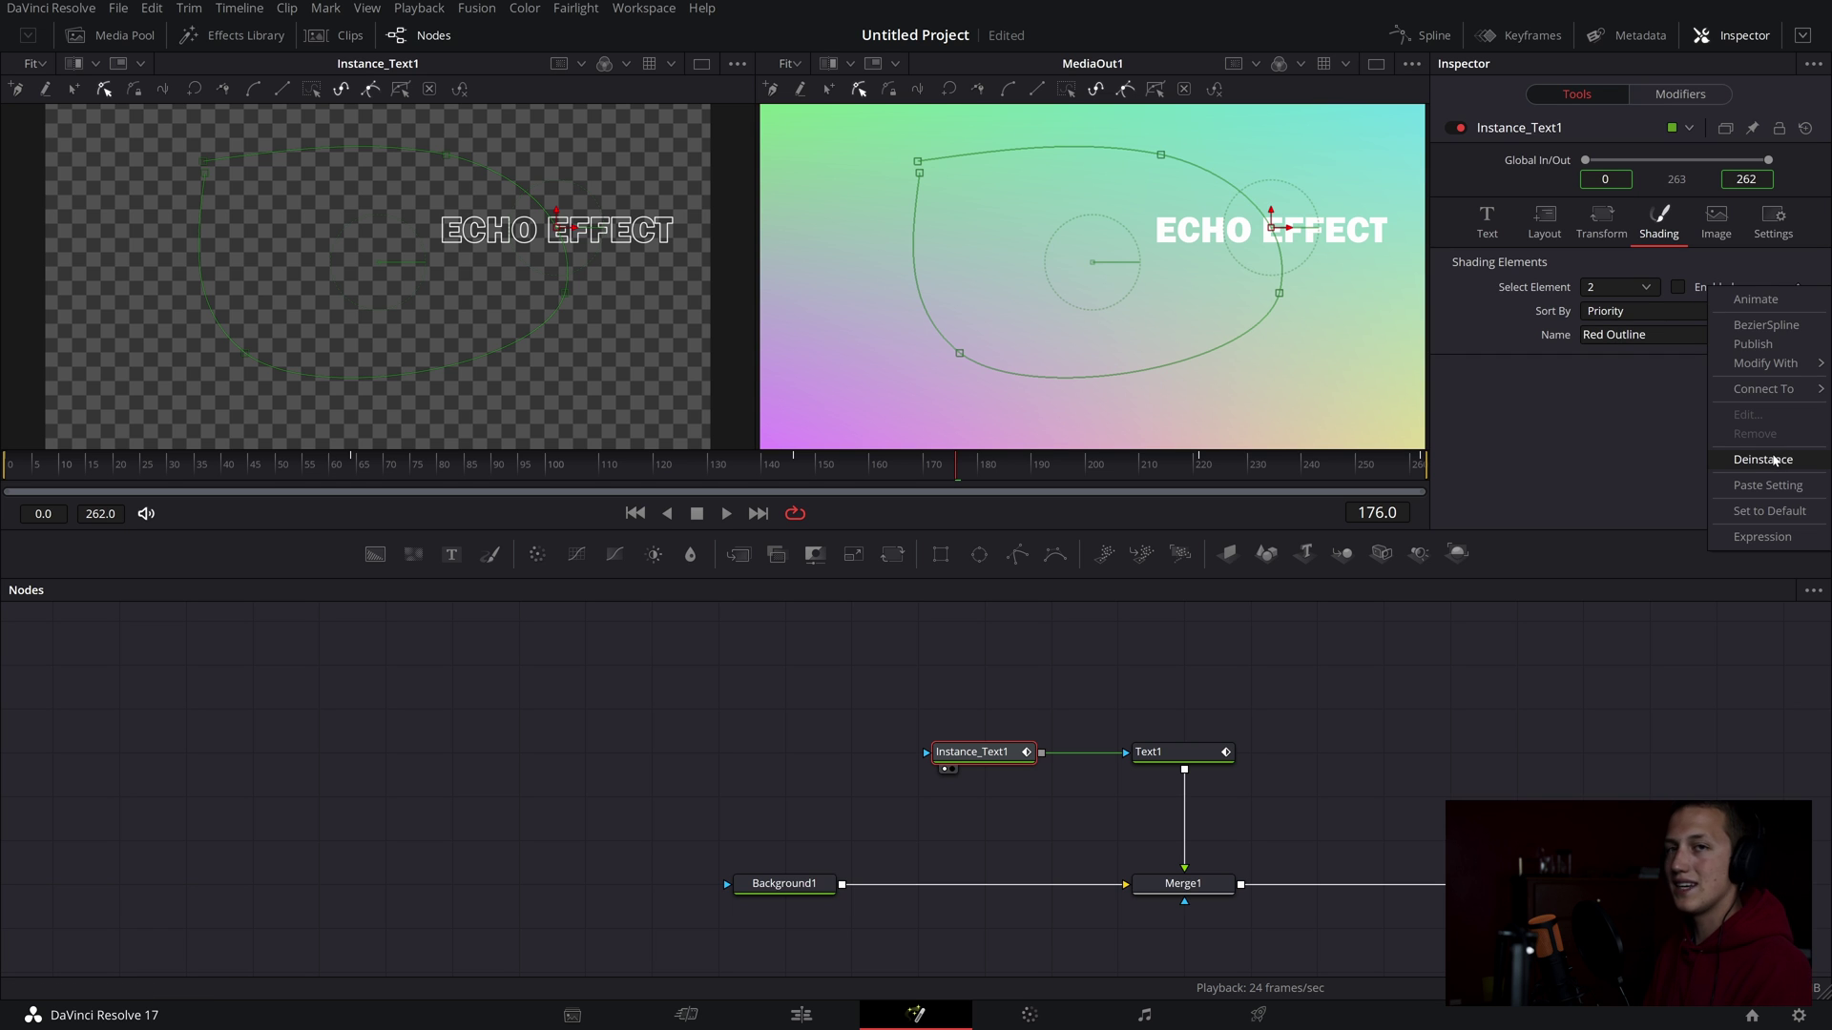
left_click(1773, 460)
left_click(1679, 287)
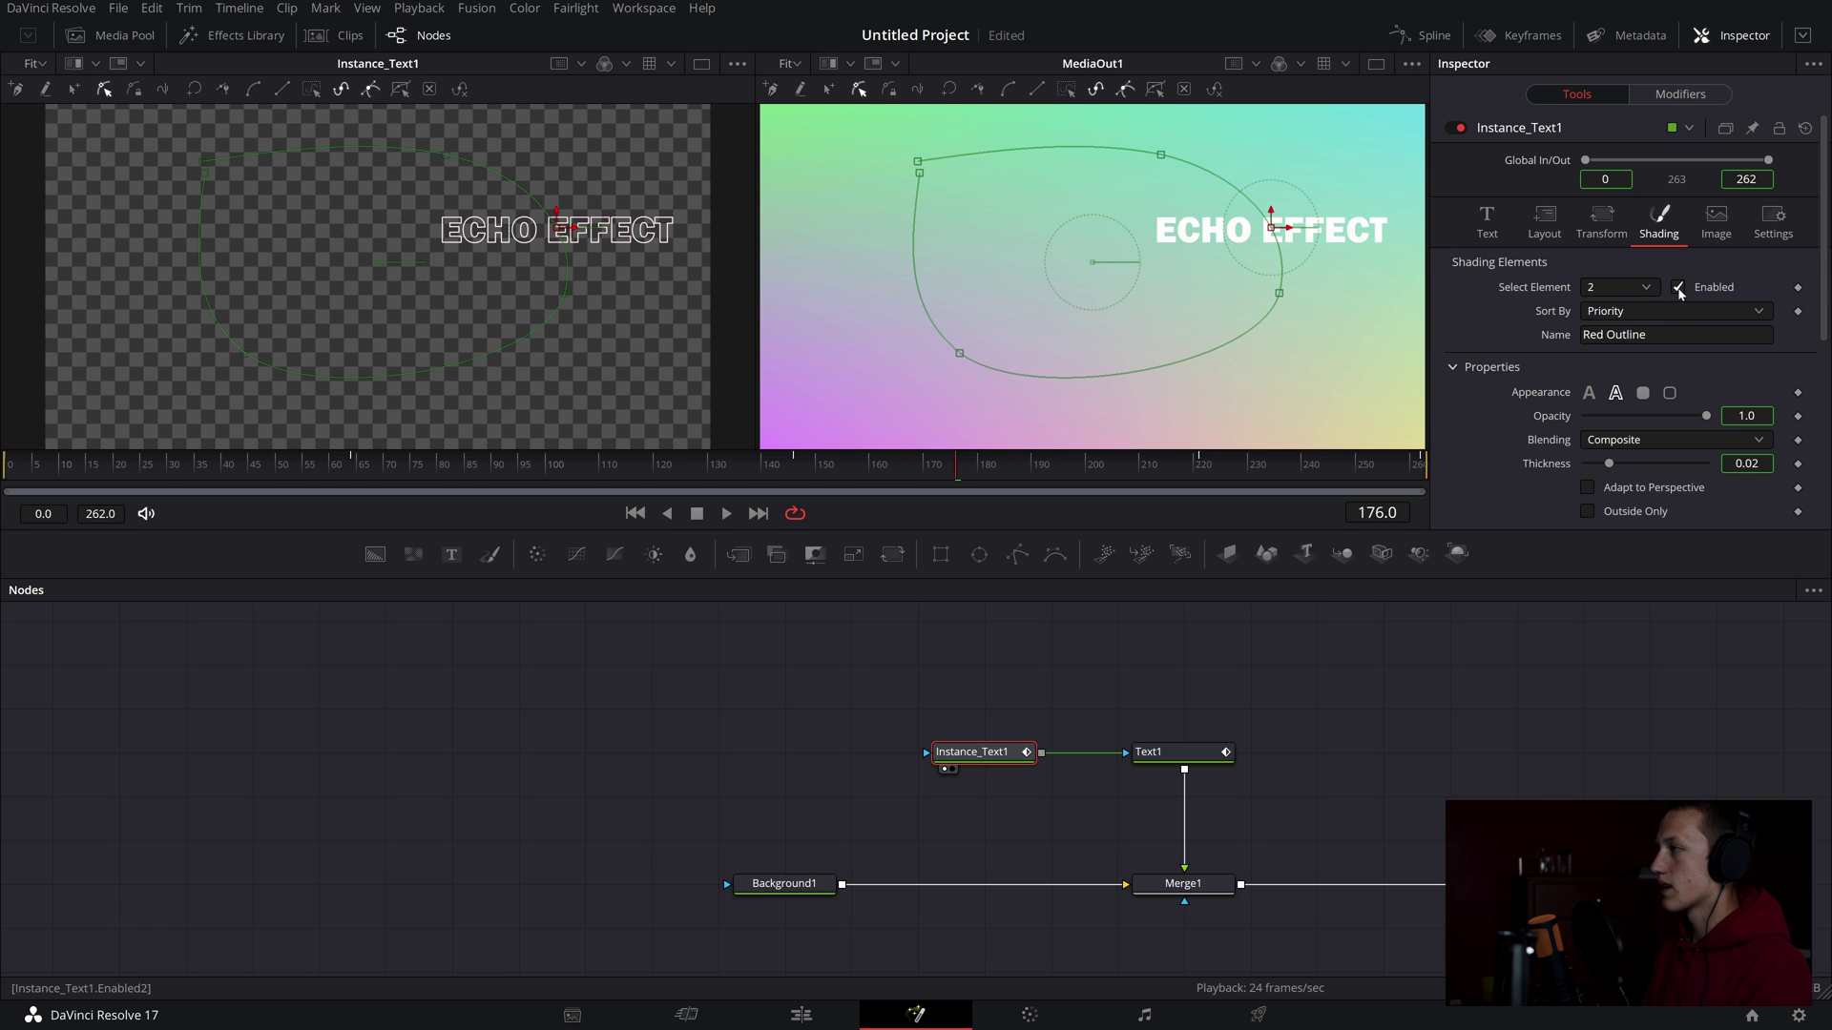
left_click(1588, 394)
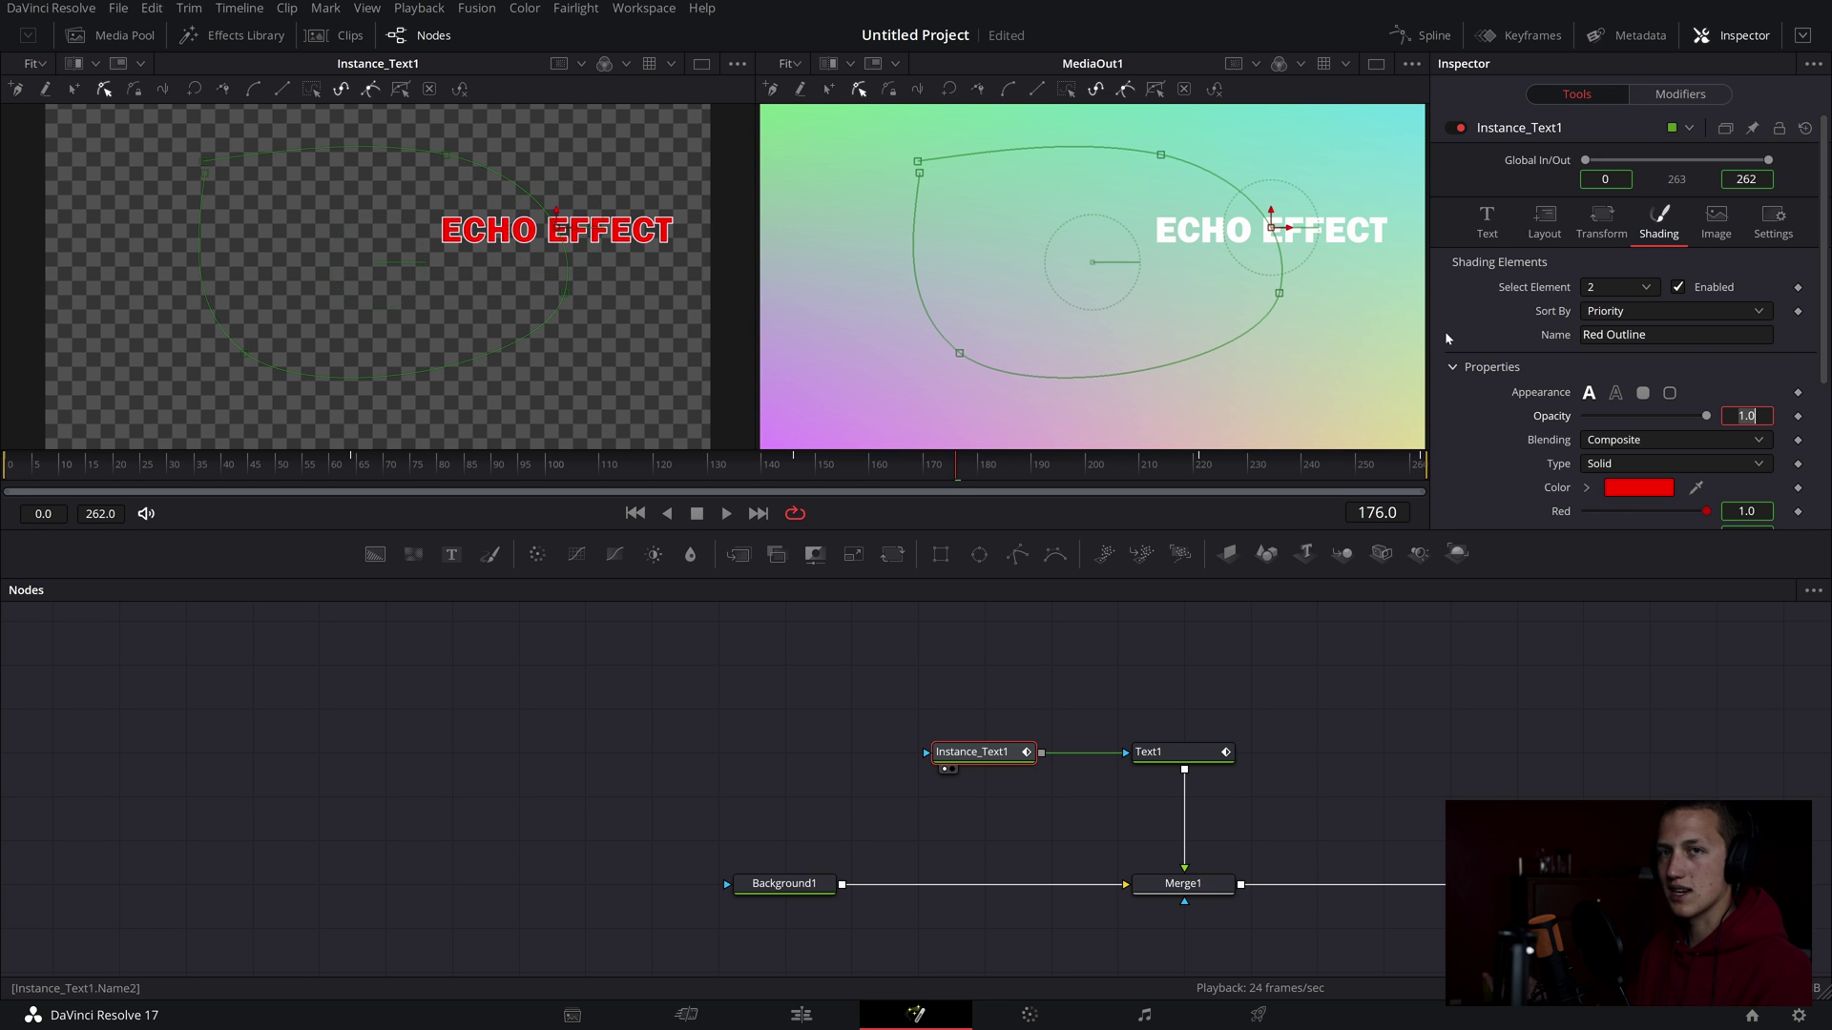
Step: Fill Element 2 with the Background1 image, mapped at Full Image level
scroll(1444, 330, "down", 3)
left_click(1586, 315)
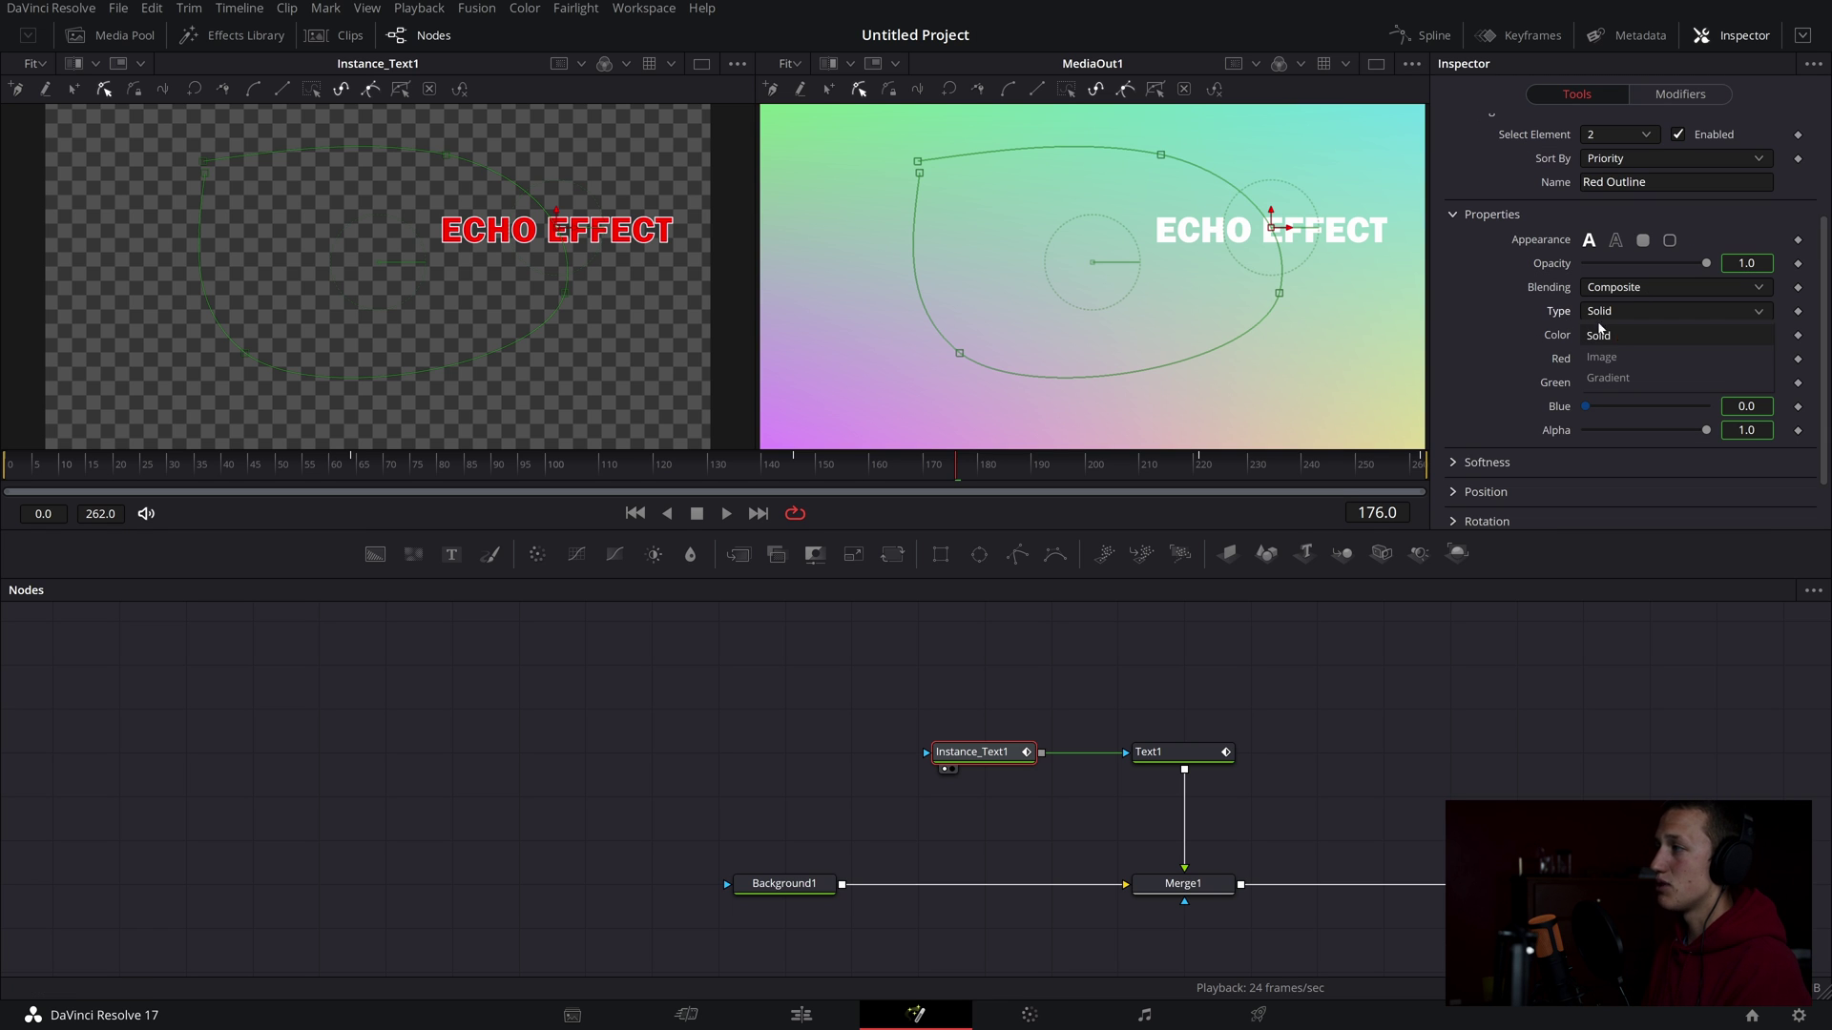
left_click(1620, 362)
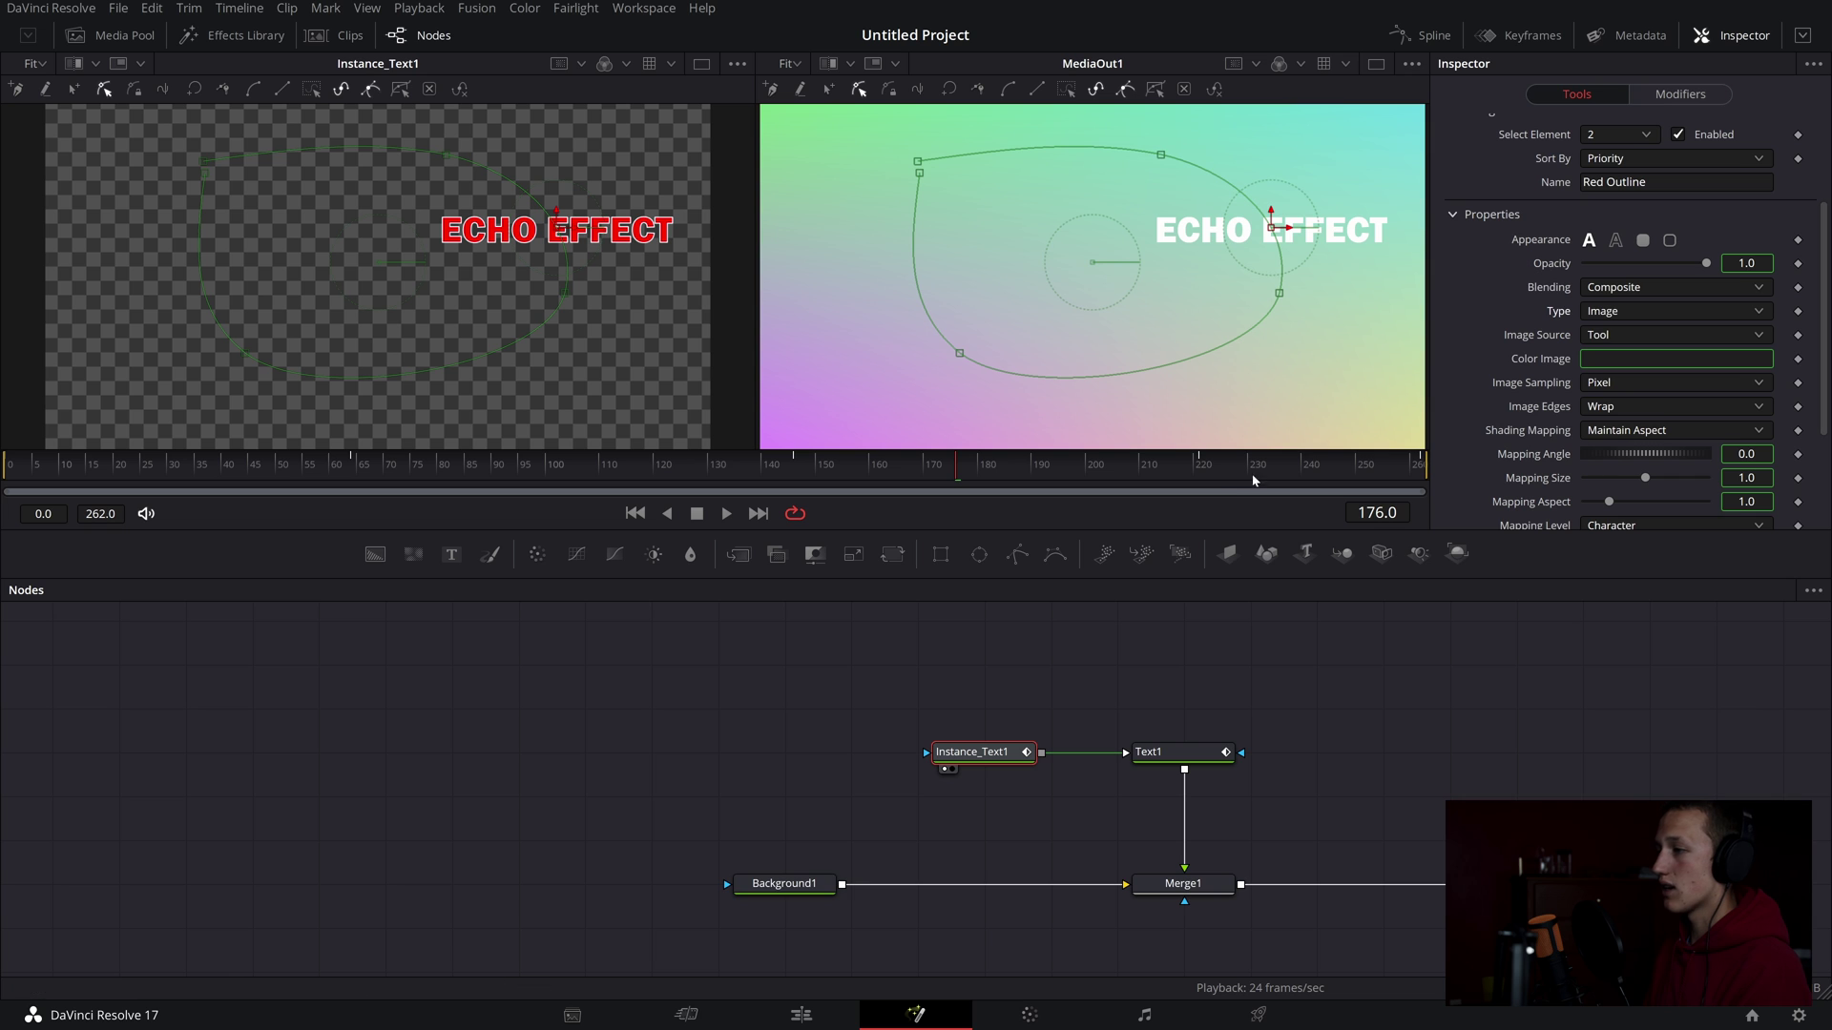
left_click_drag(841, 884, 1128, 757)
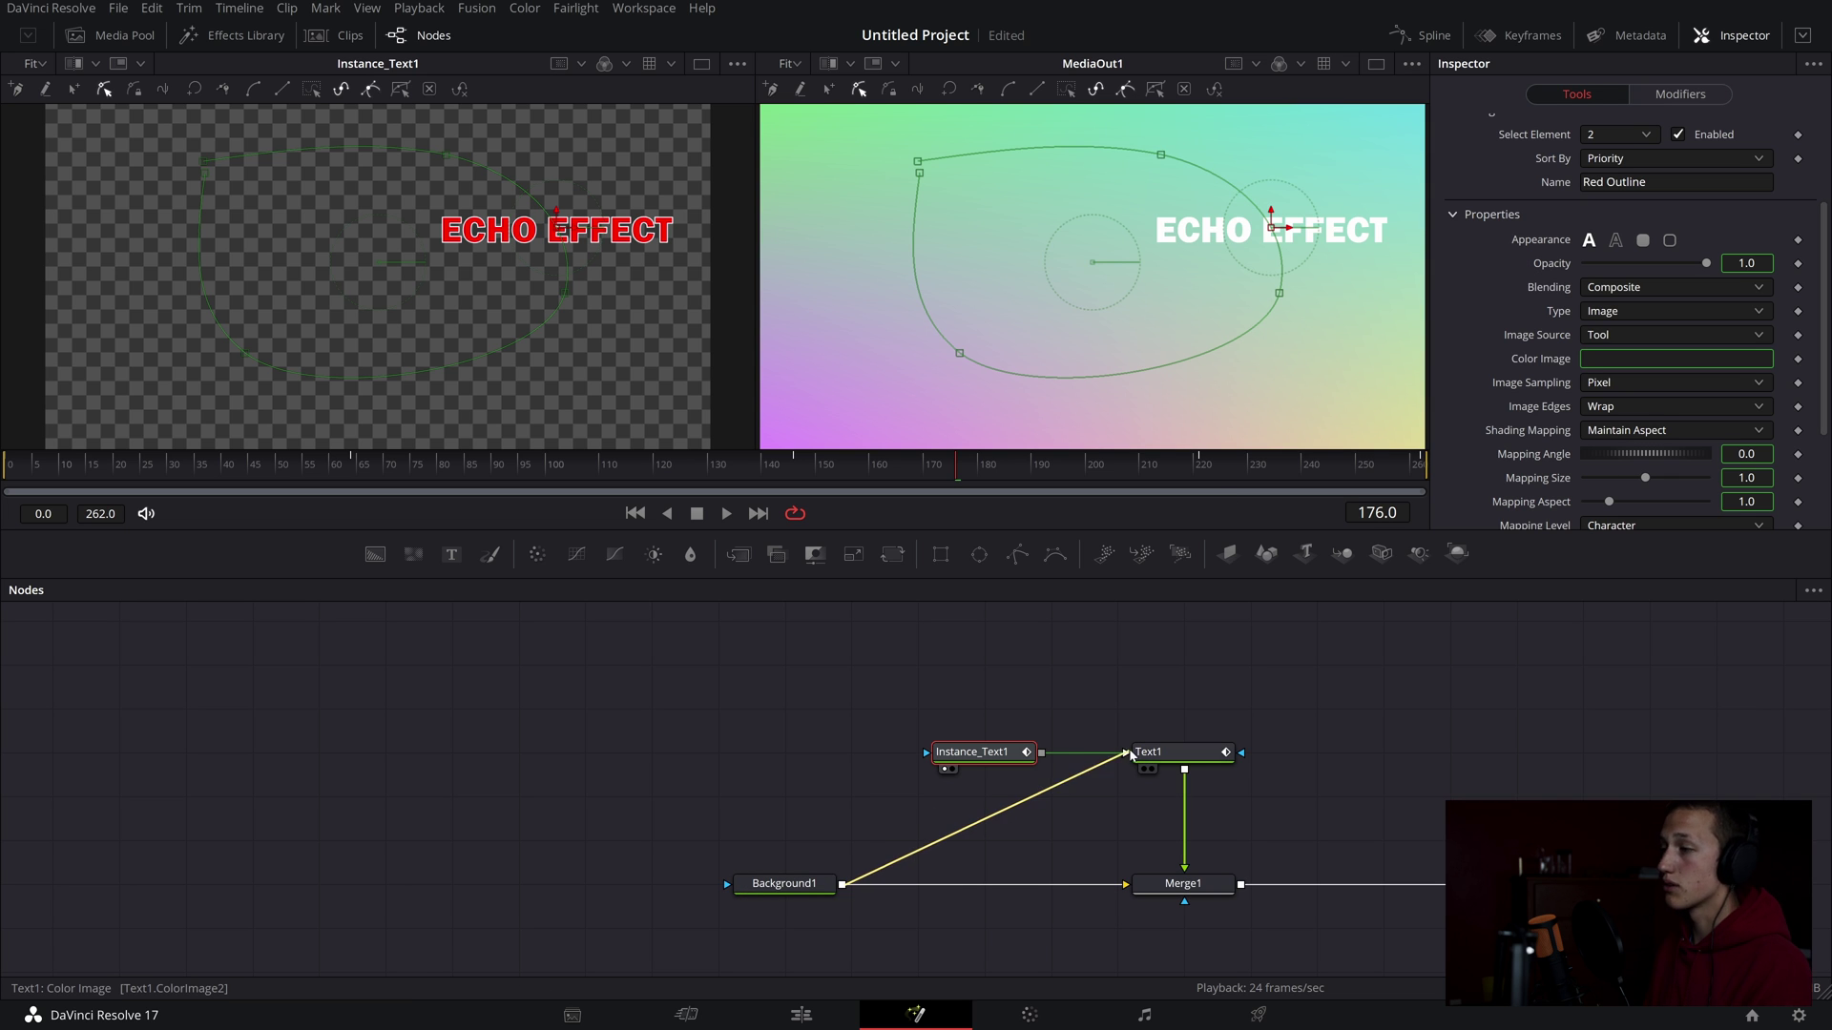
left_click_drag(1129, 757, 1125, 754)
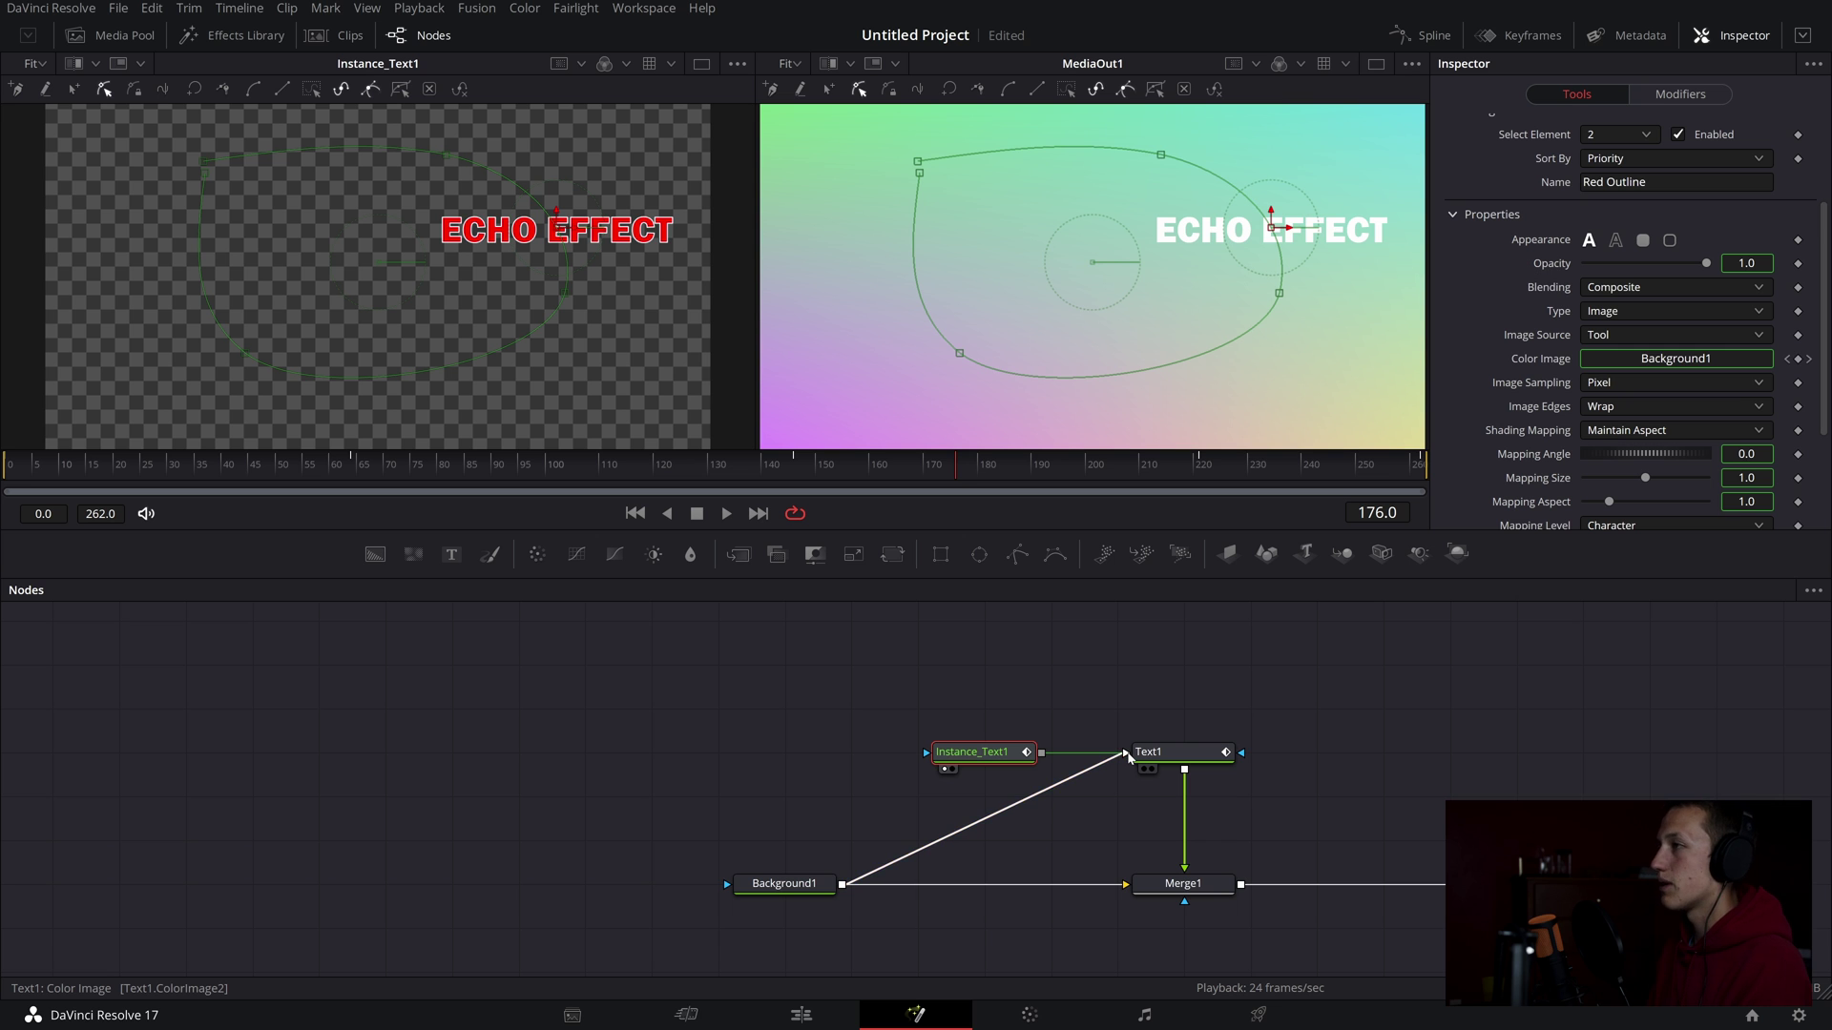
scroll(621, 253, "up", 6)
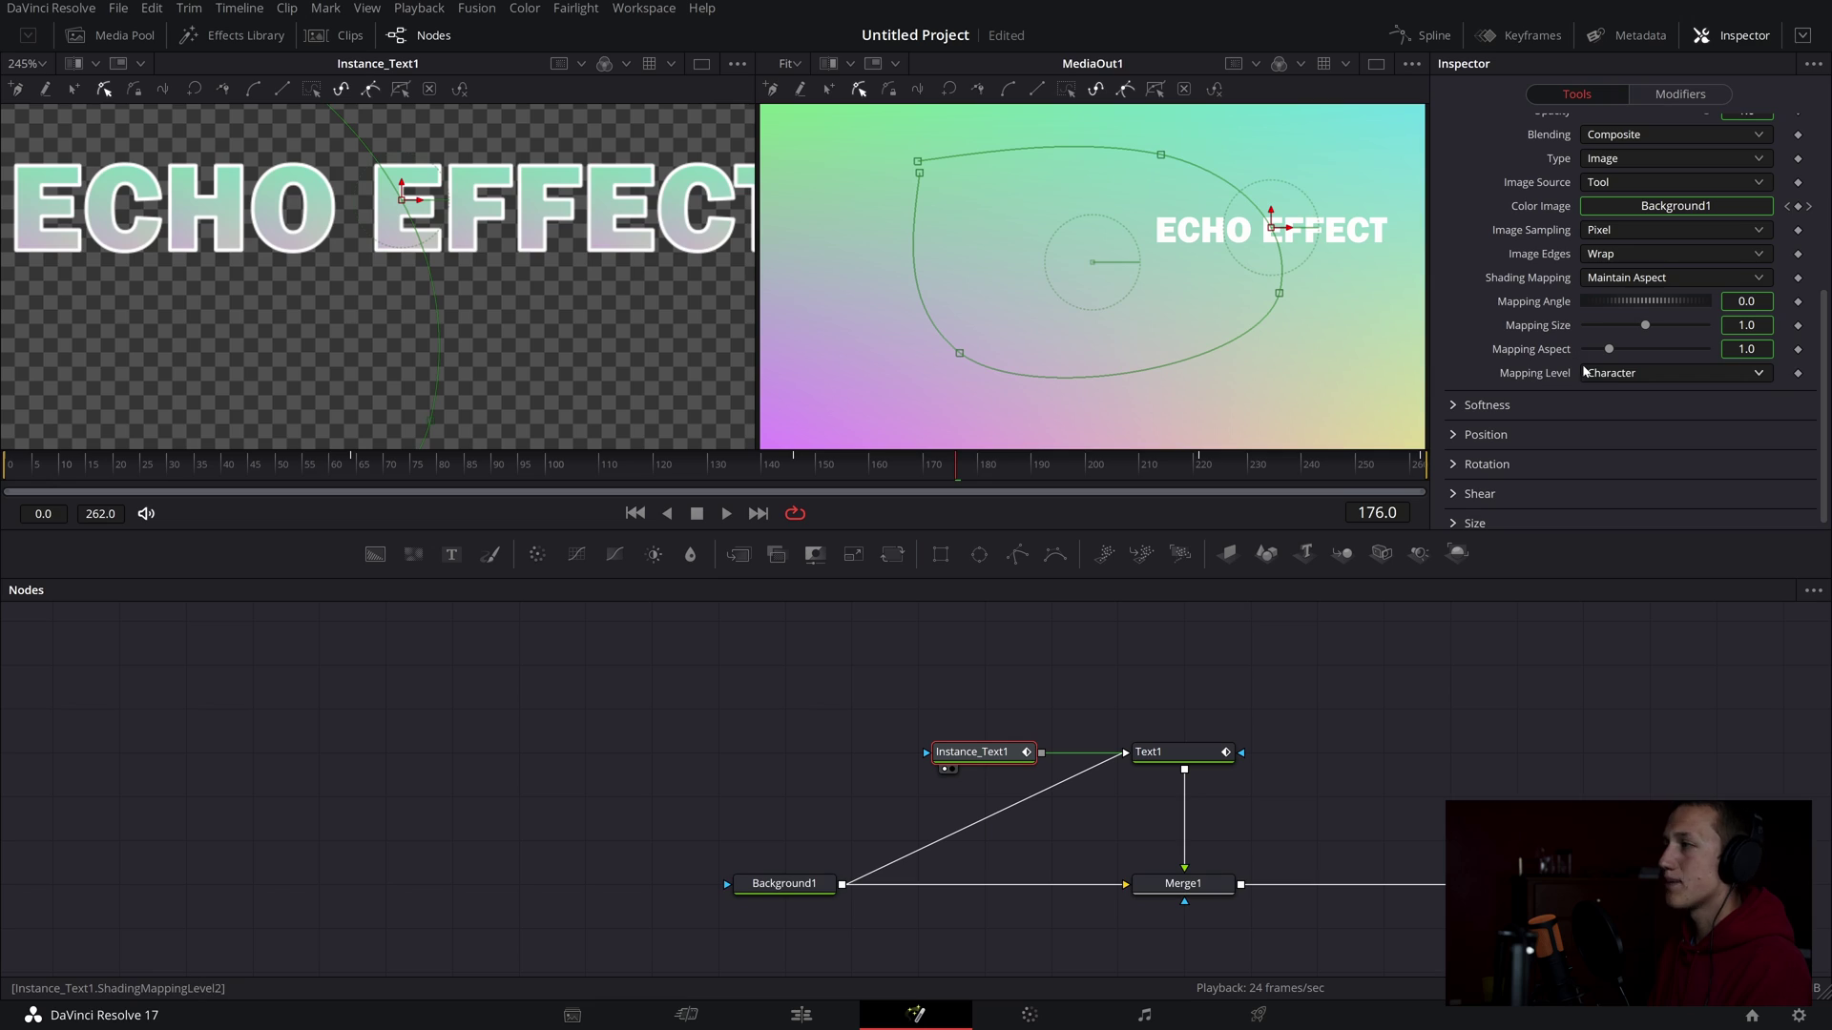
left_click(1615, 374)
left_click(1621, 396)
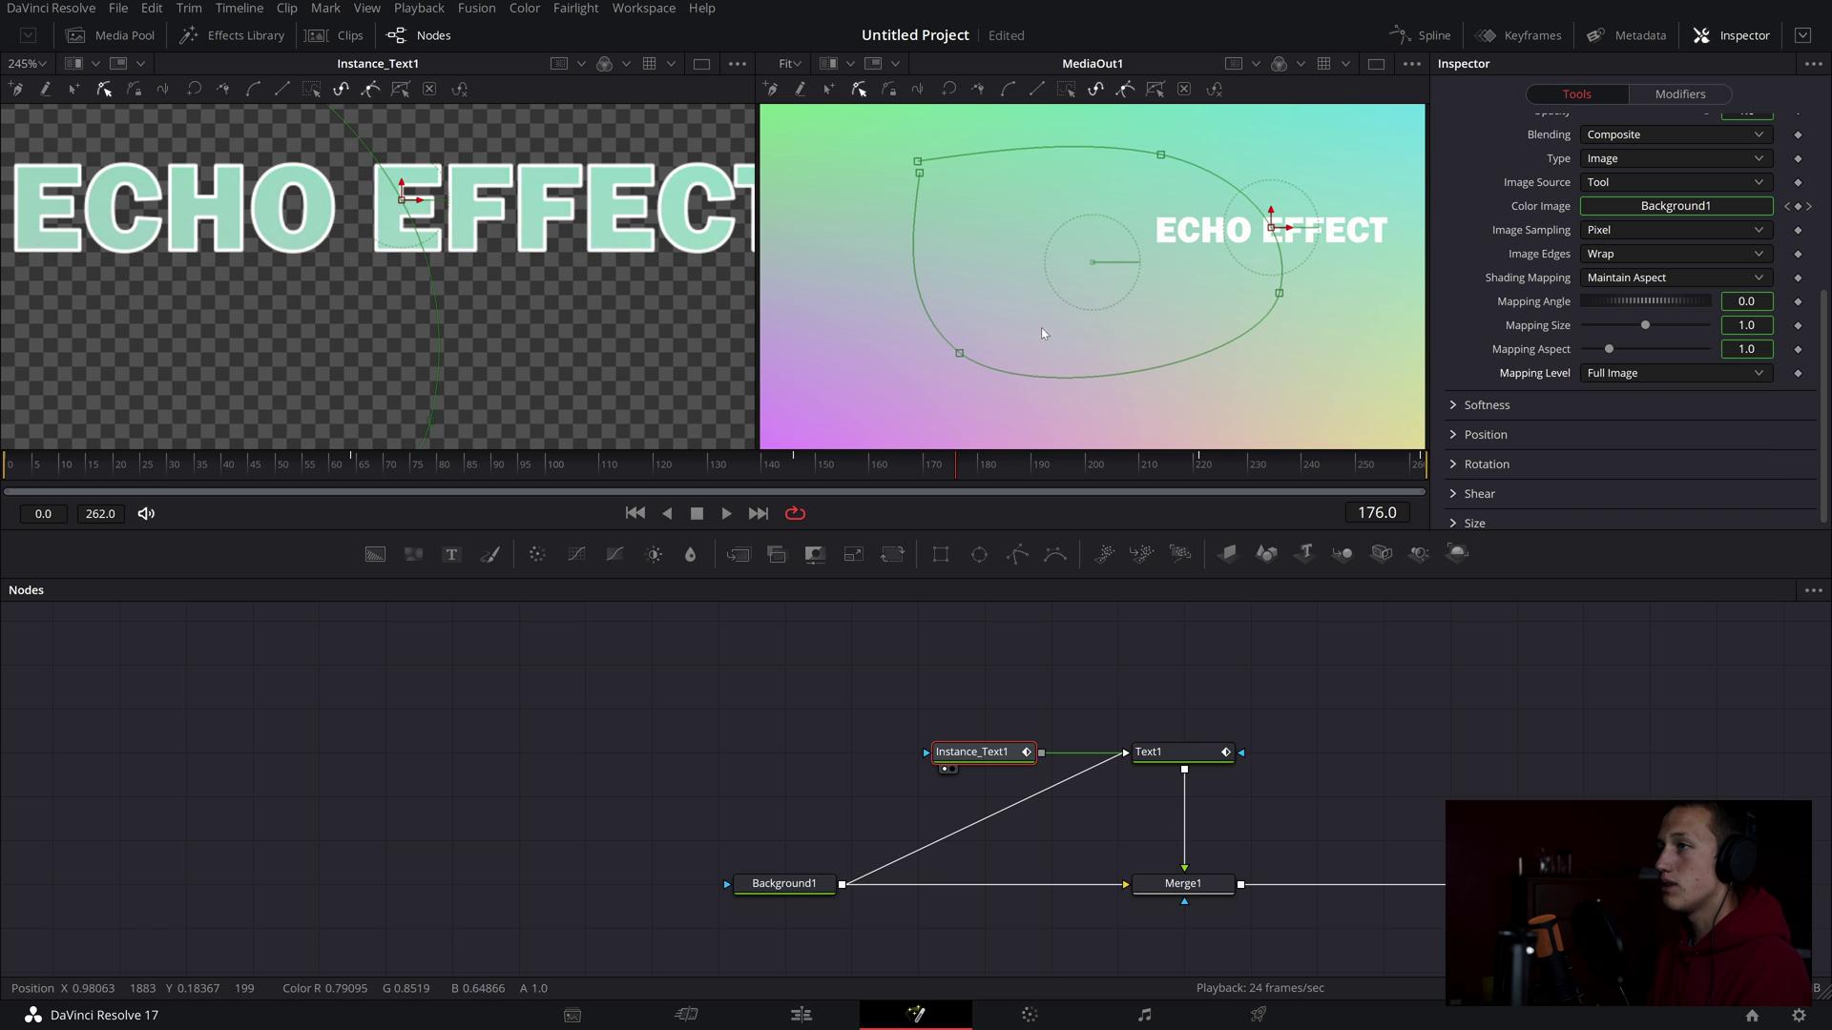
scroll(593, 273, "down", 5)
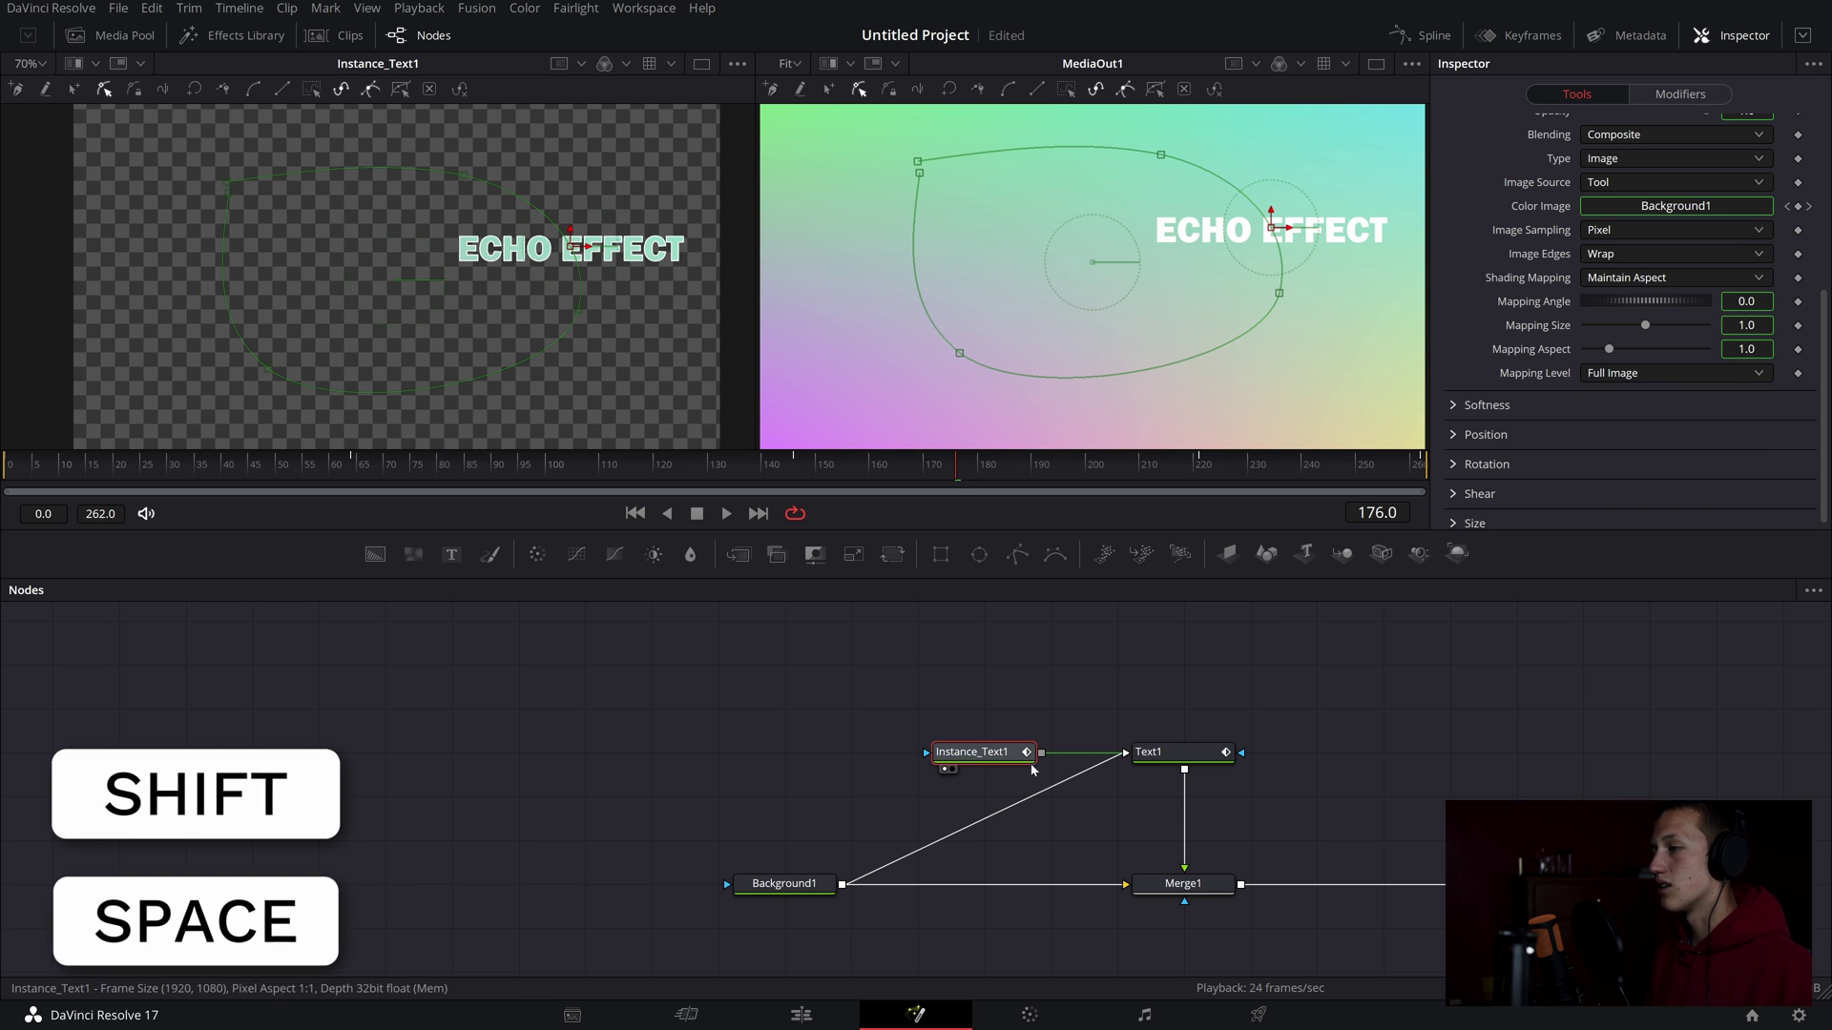
Step: Add an Echo node after Instance_Text1 and move Echo1 below it
key("shift+space")
type("echo")
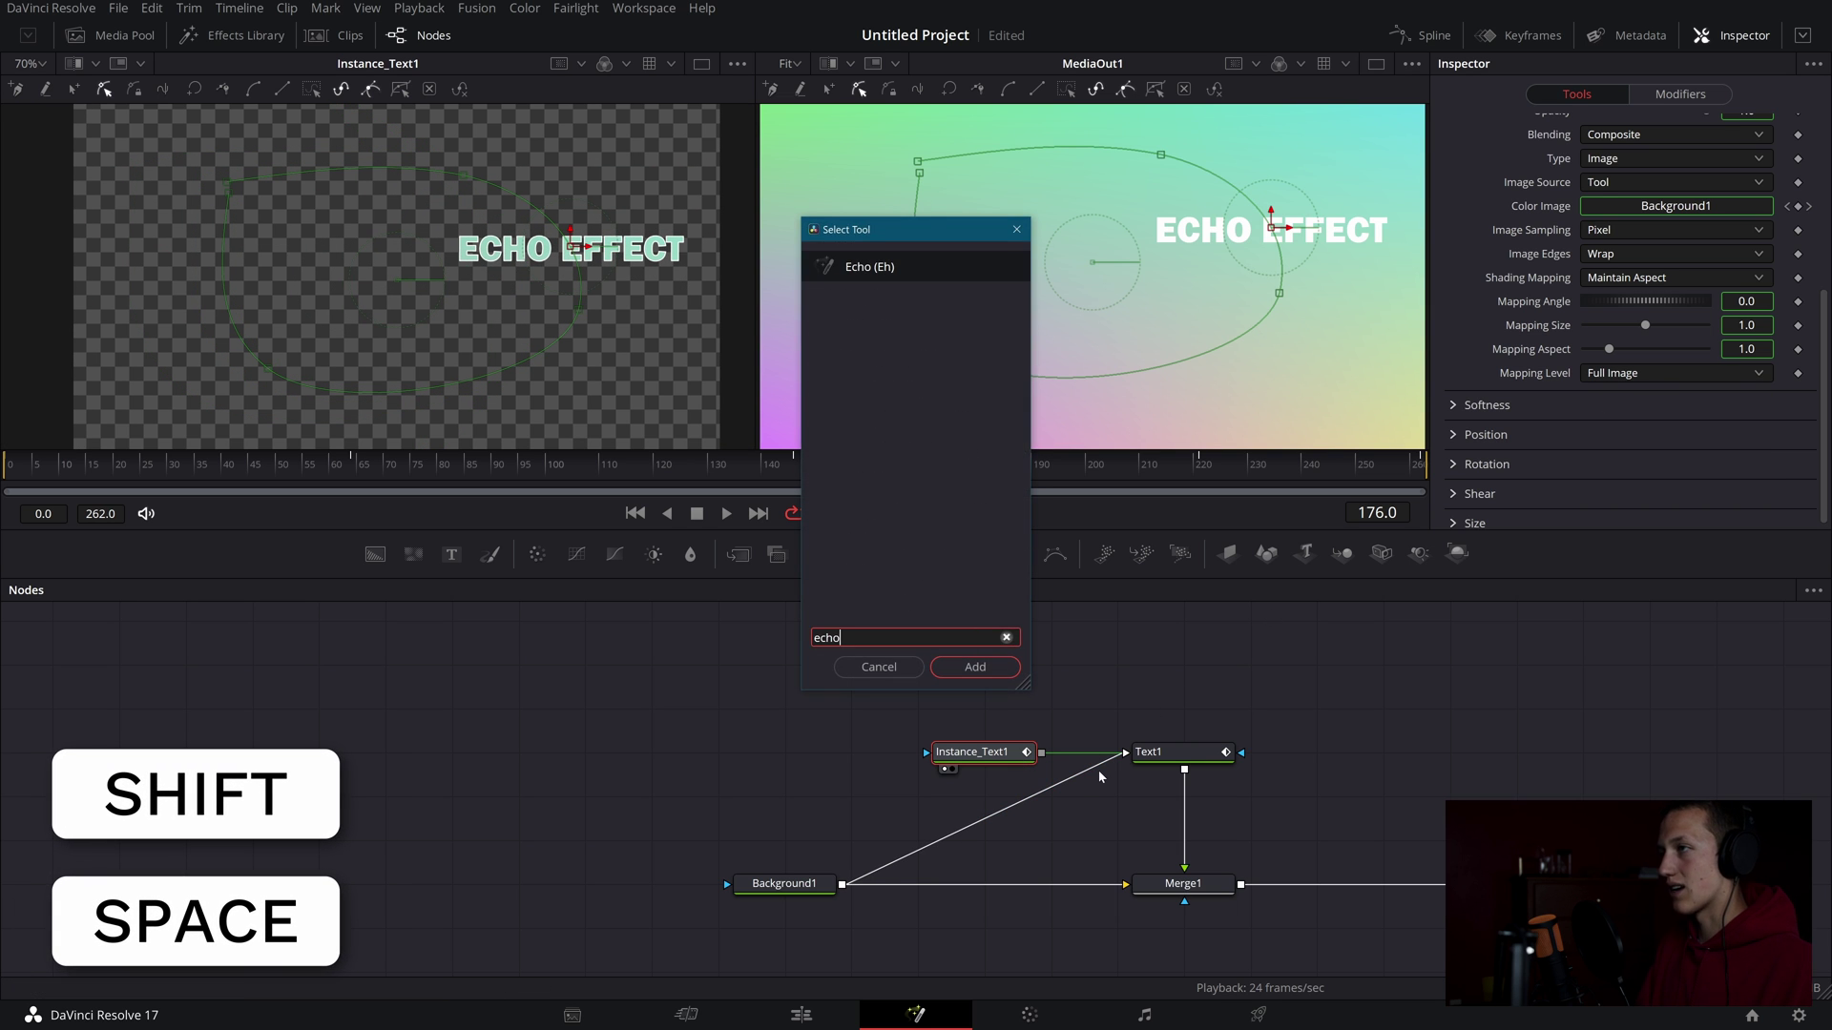
key("Return")
left_click_drag(1099, 776, 967, 820)
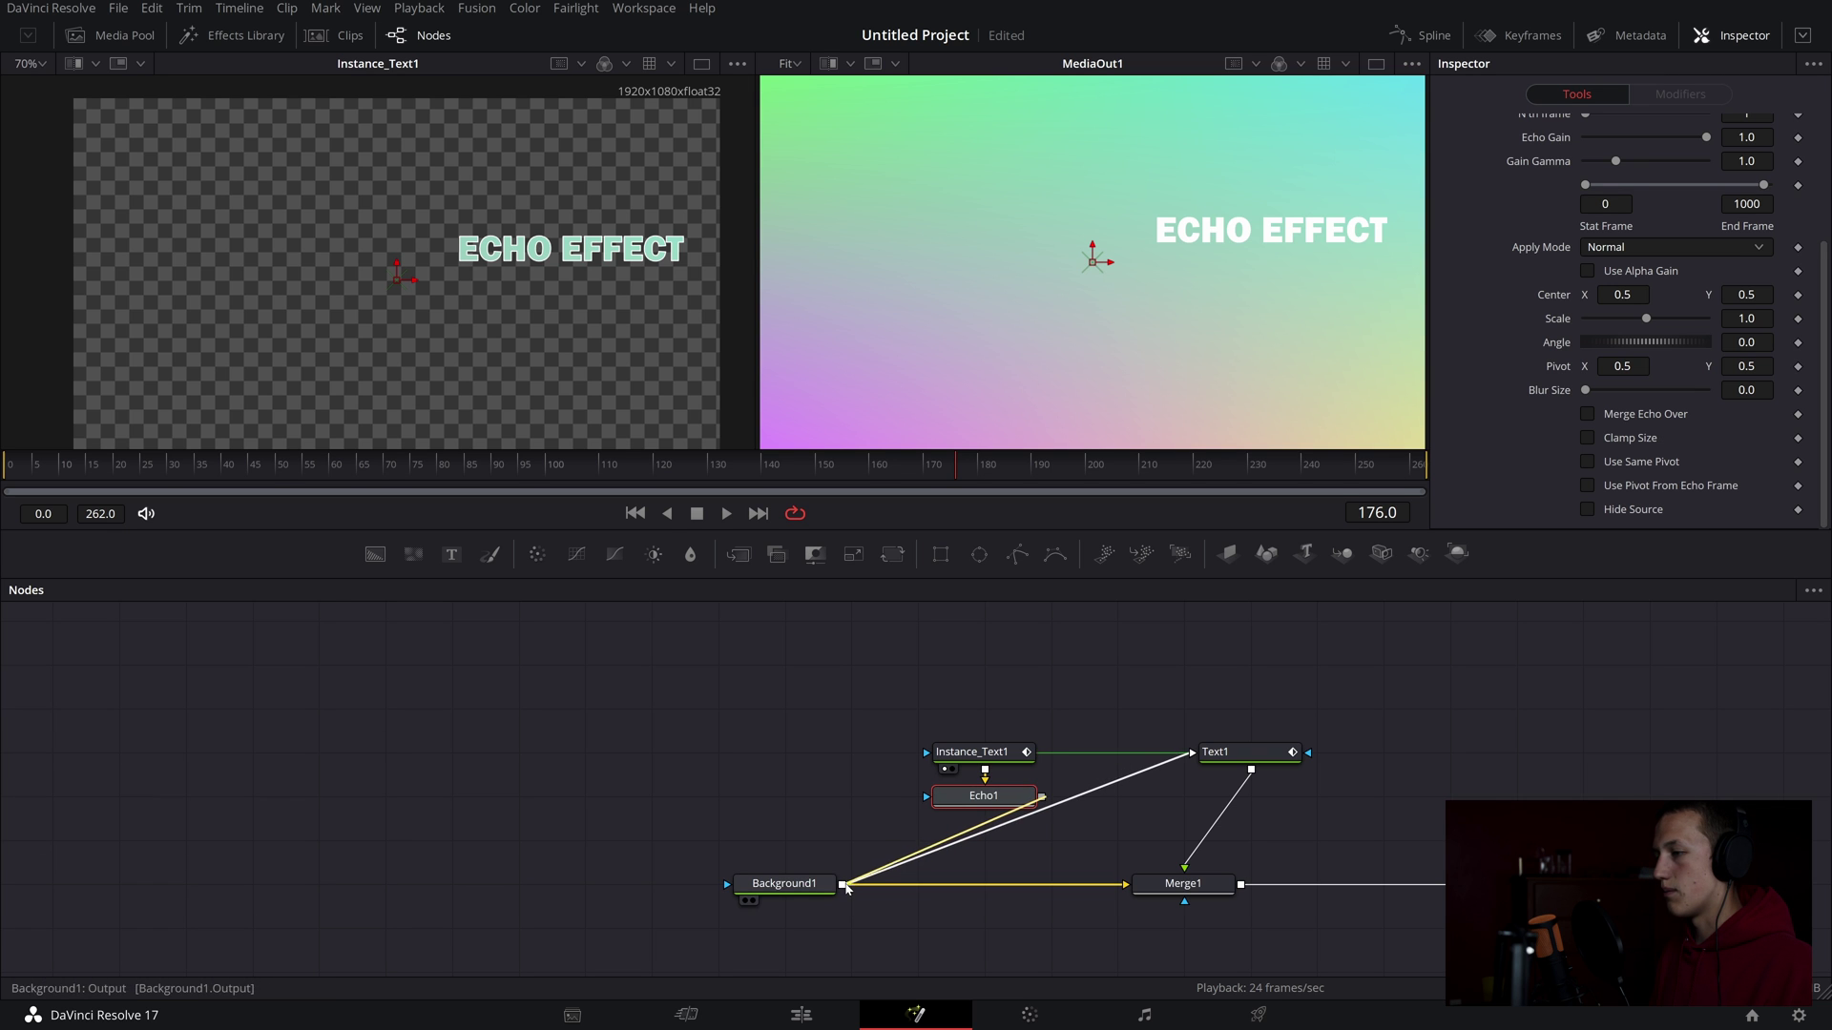
Step: Insert Merge2 on the Background1 line, feed Echo1 into it, and shift Text1 left
left_click_drag(863, 894, 1023, 891)
left_click_drag(737, 553, 1013, 888)
left_click_drag(985, 813, 984, 876)
left_click_drag(1245, 751, 1179, 751)
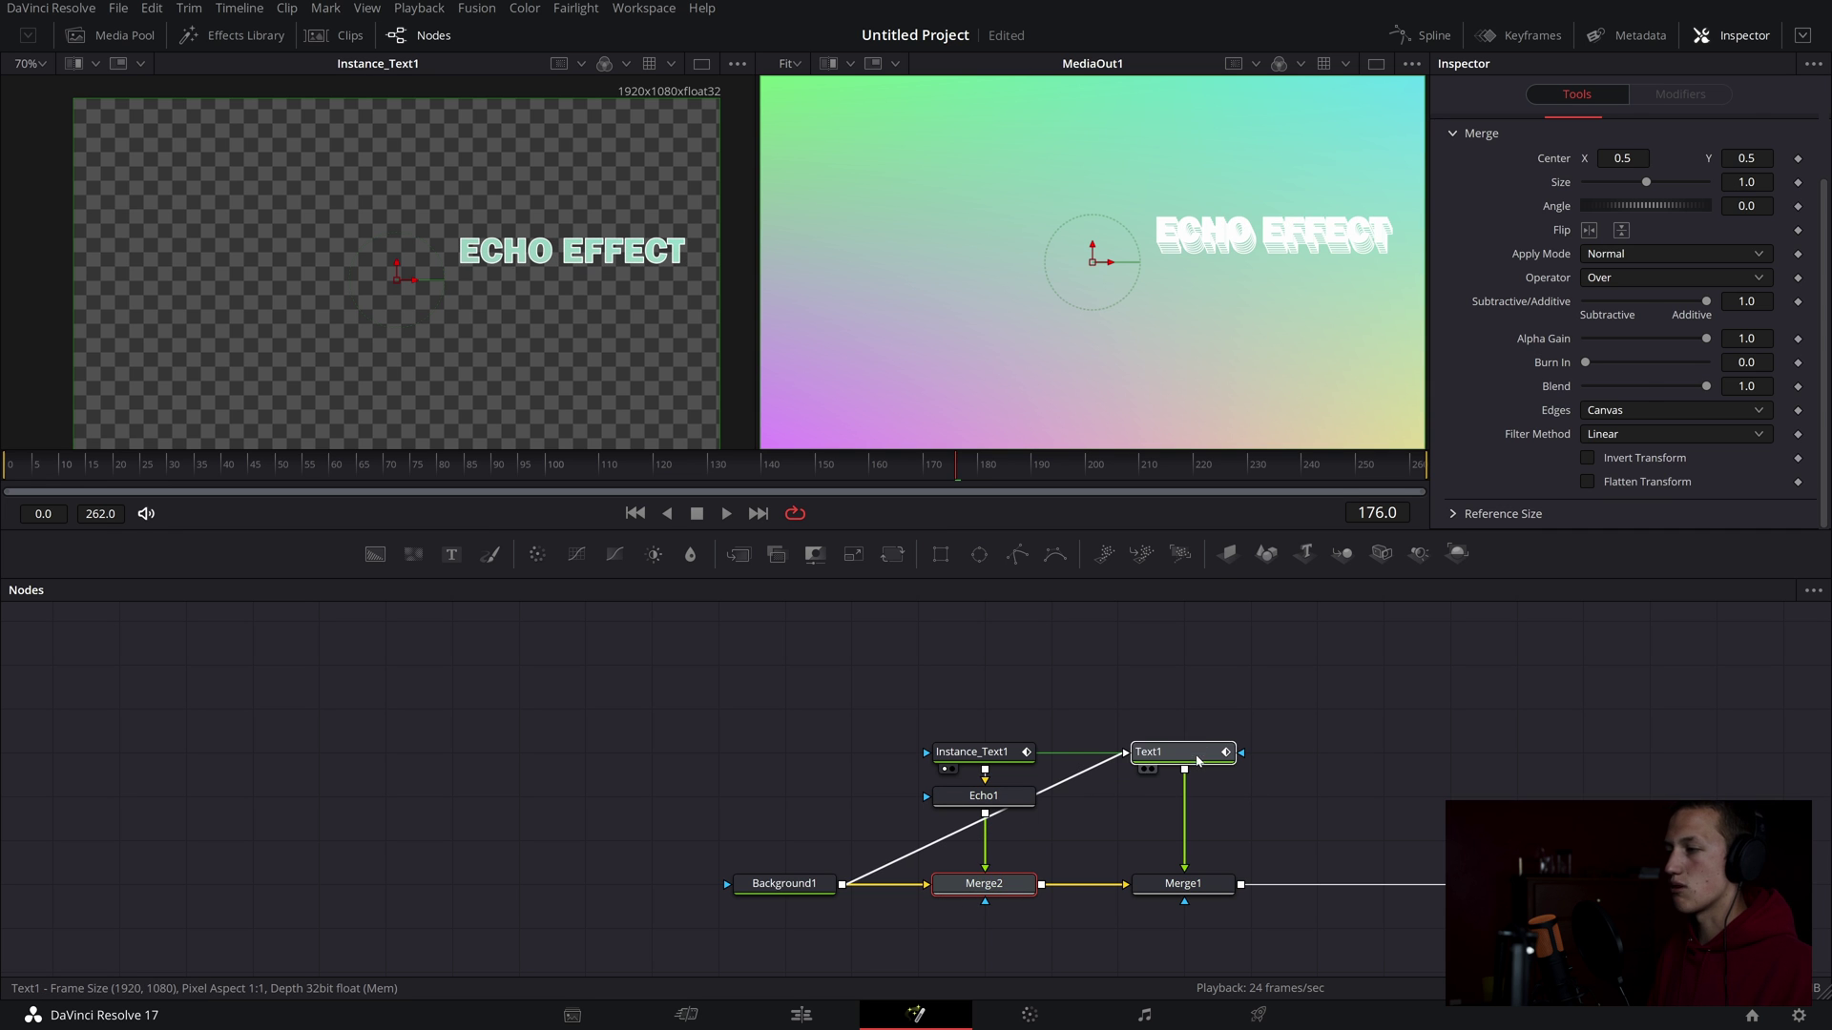
Step: Preview the Echo1 trail, trying 30 echo frames with sparser spacing
left_click(984, 796)
key("space")
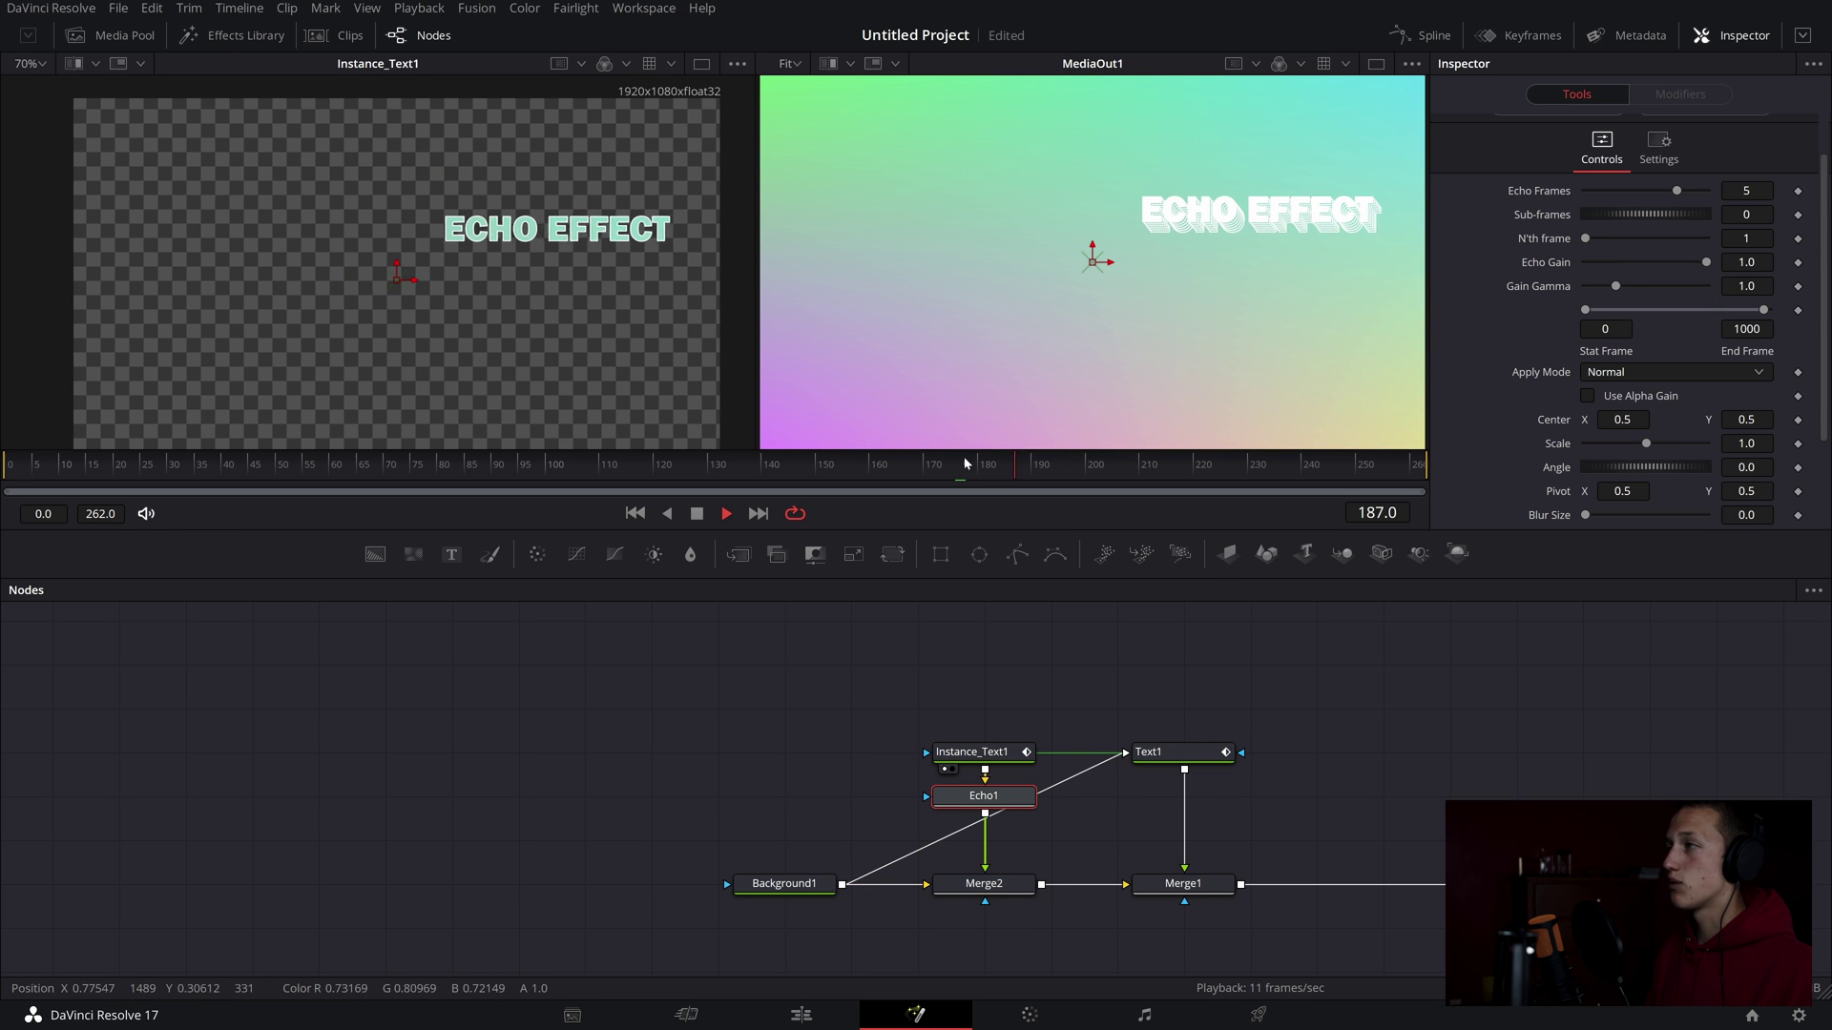
left_click(3, 458)
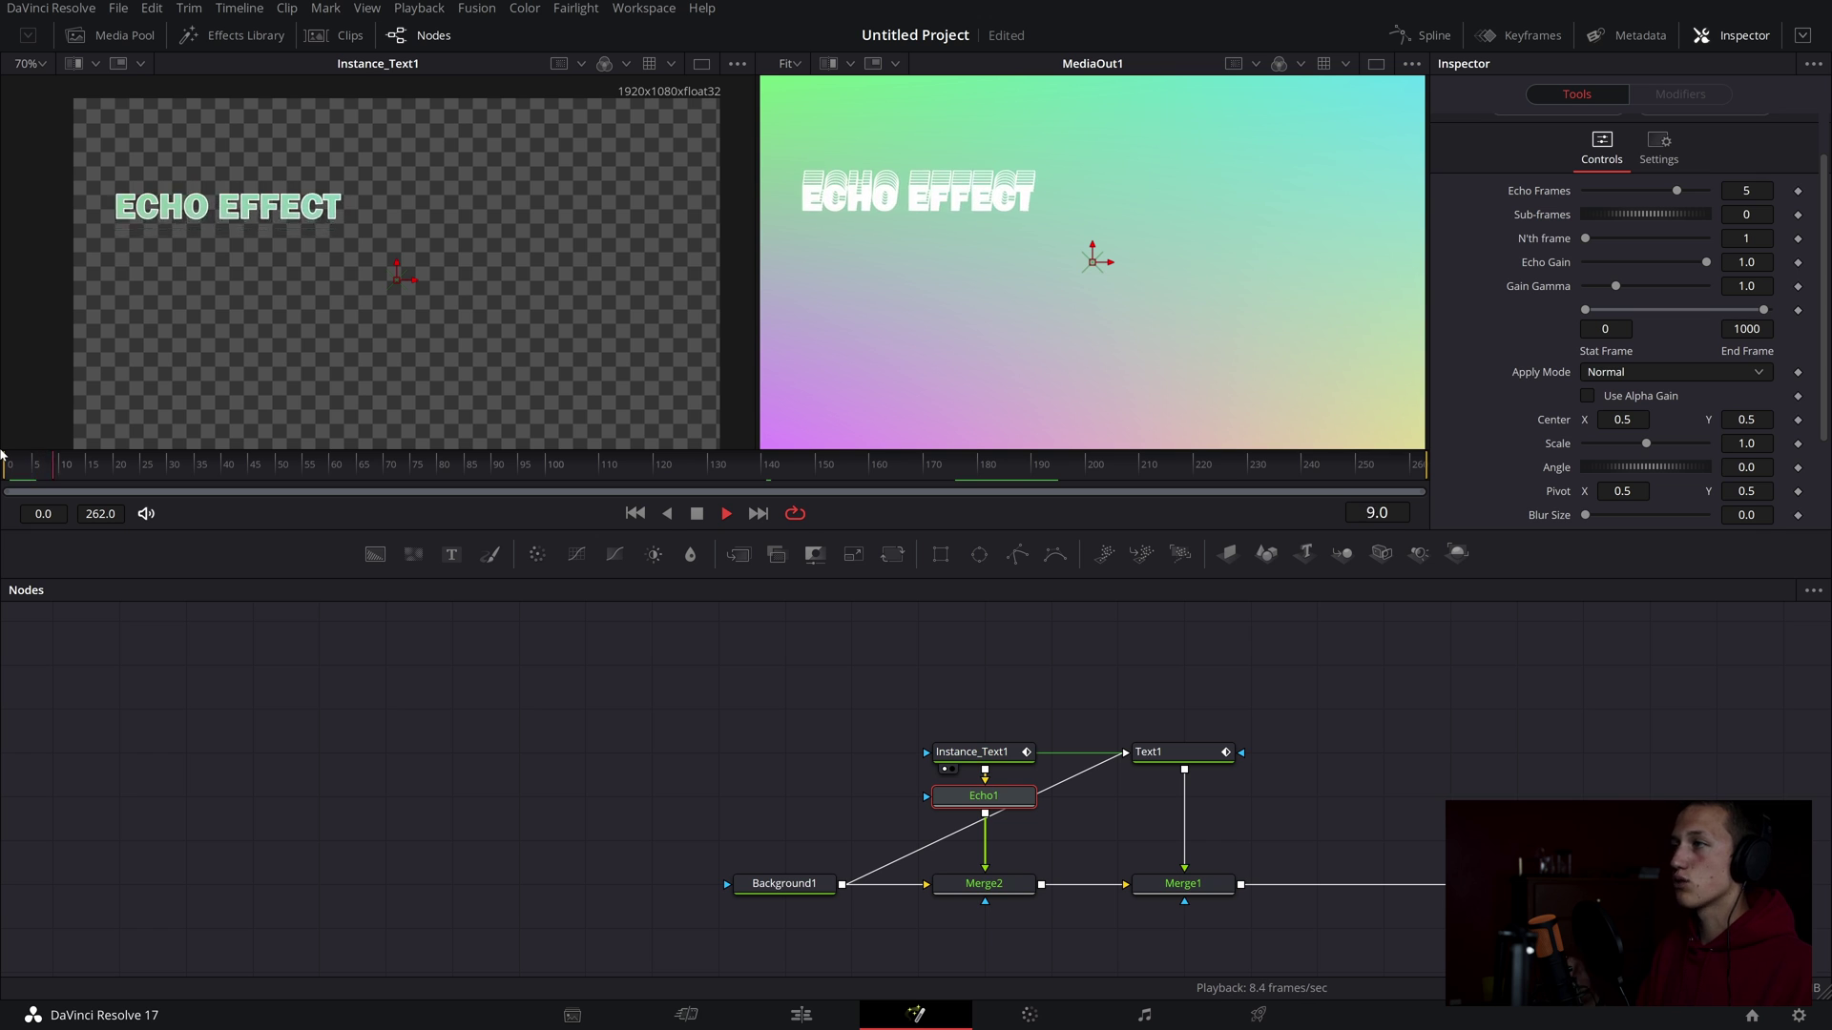
key("space")
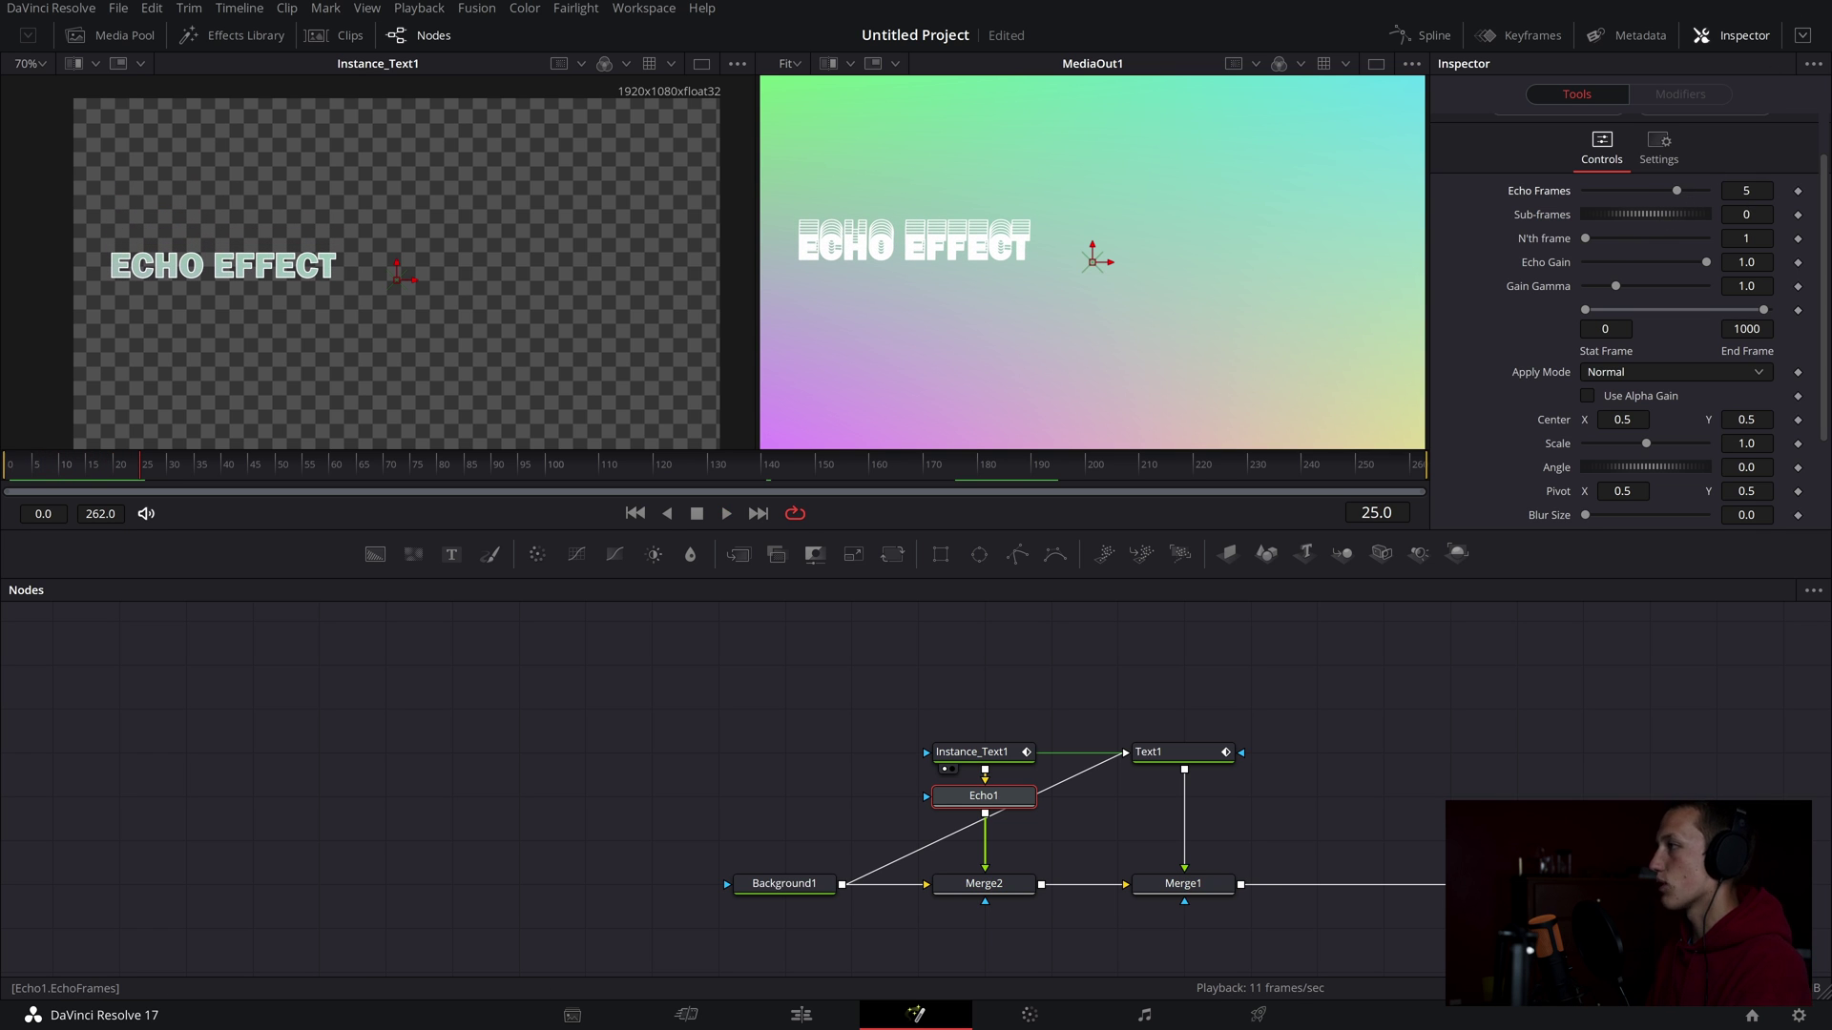
key("BackSpace")
type("30")
key("Tab")
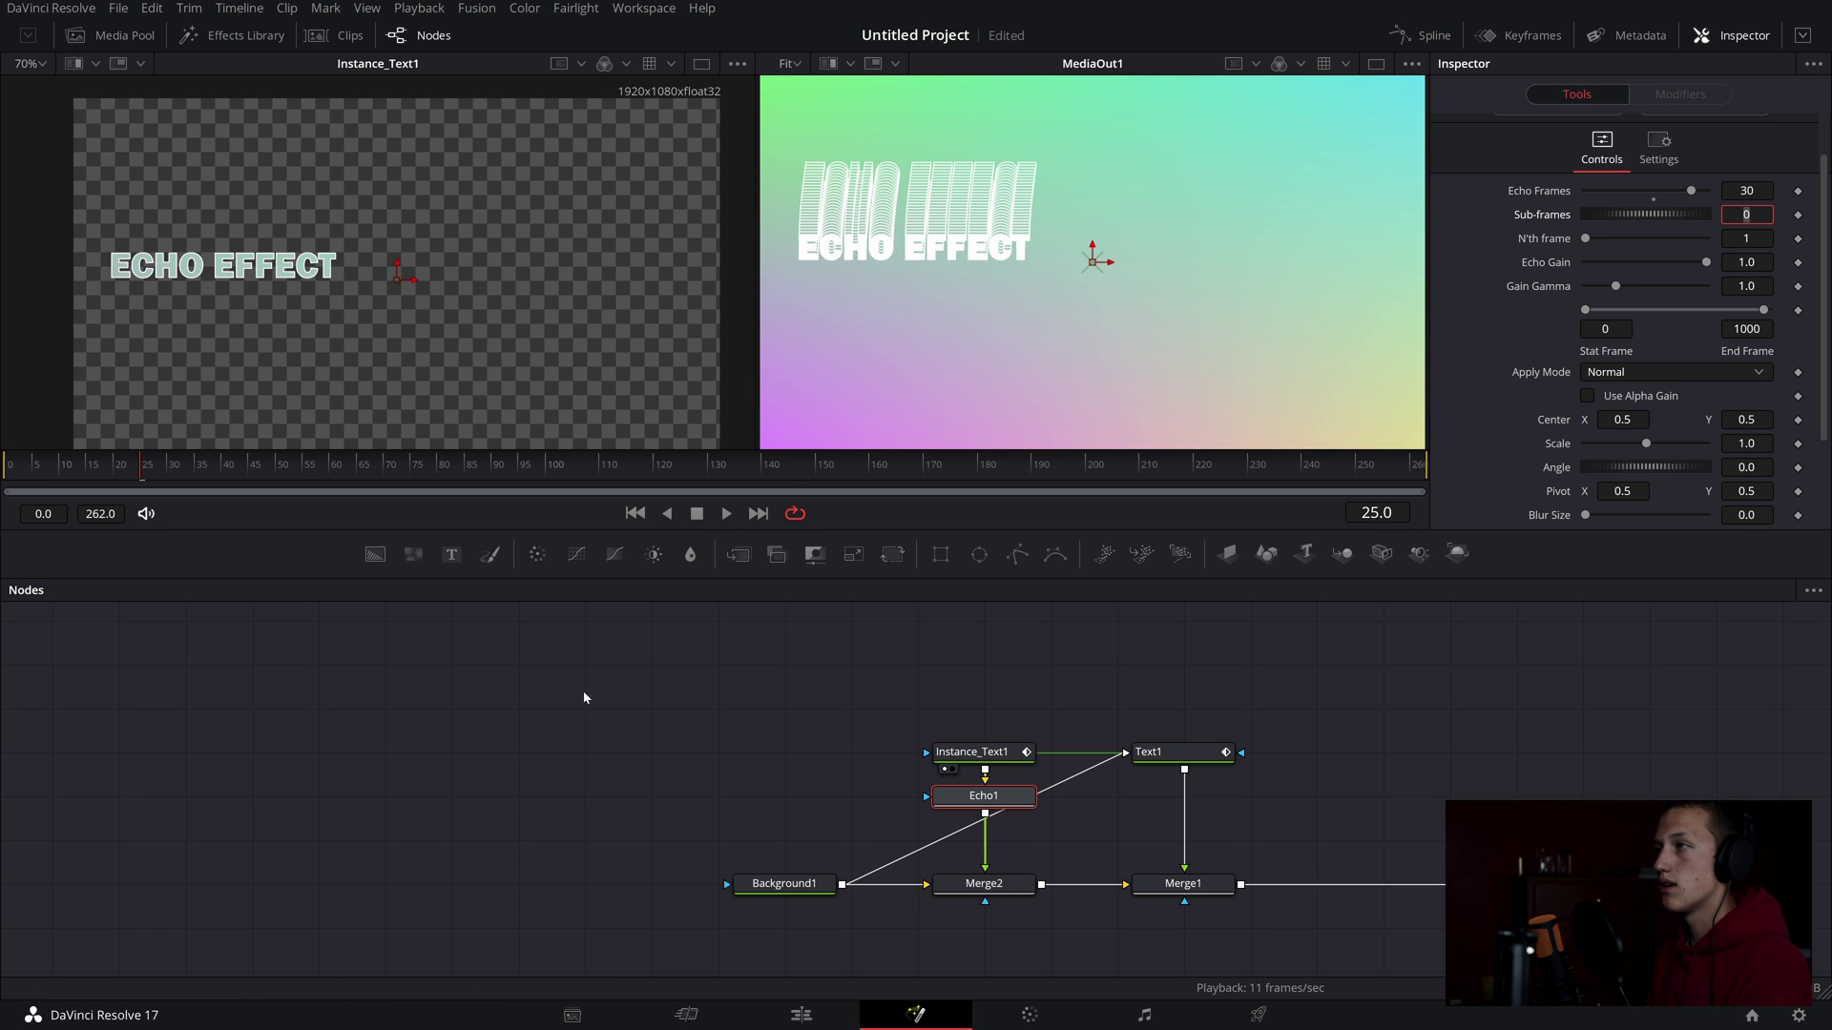
left_click_drag(1590, 239, 1638, 240)
Step: Set Echo Frames to 40 and N'th frame to 4, then preview the trail
left_click(1746, 191)
left_click(523, 469)
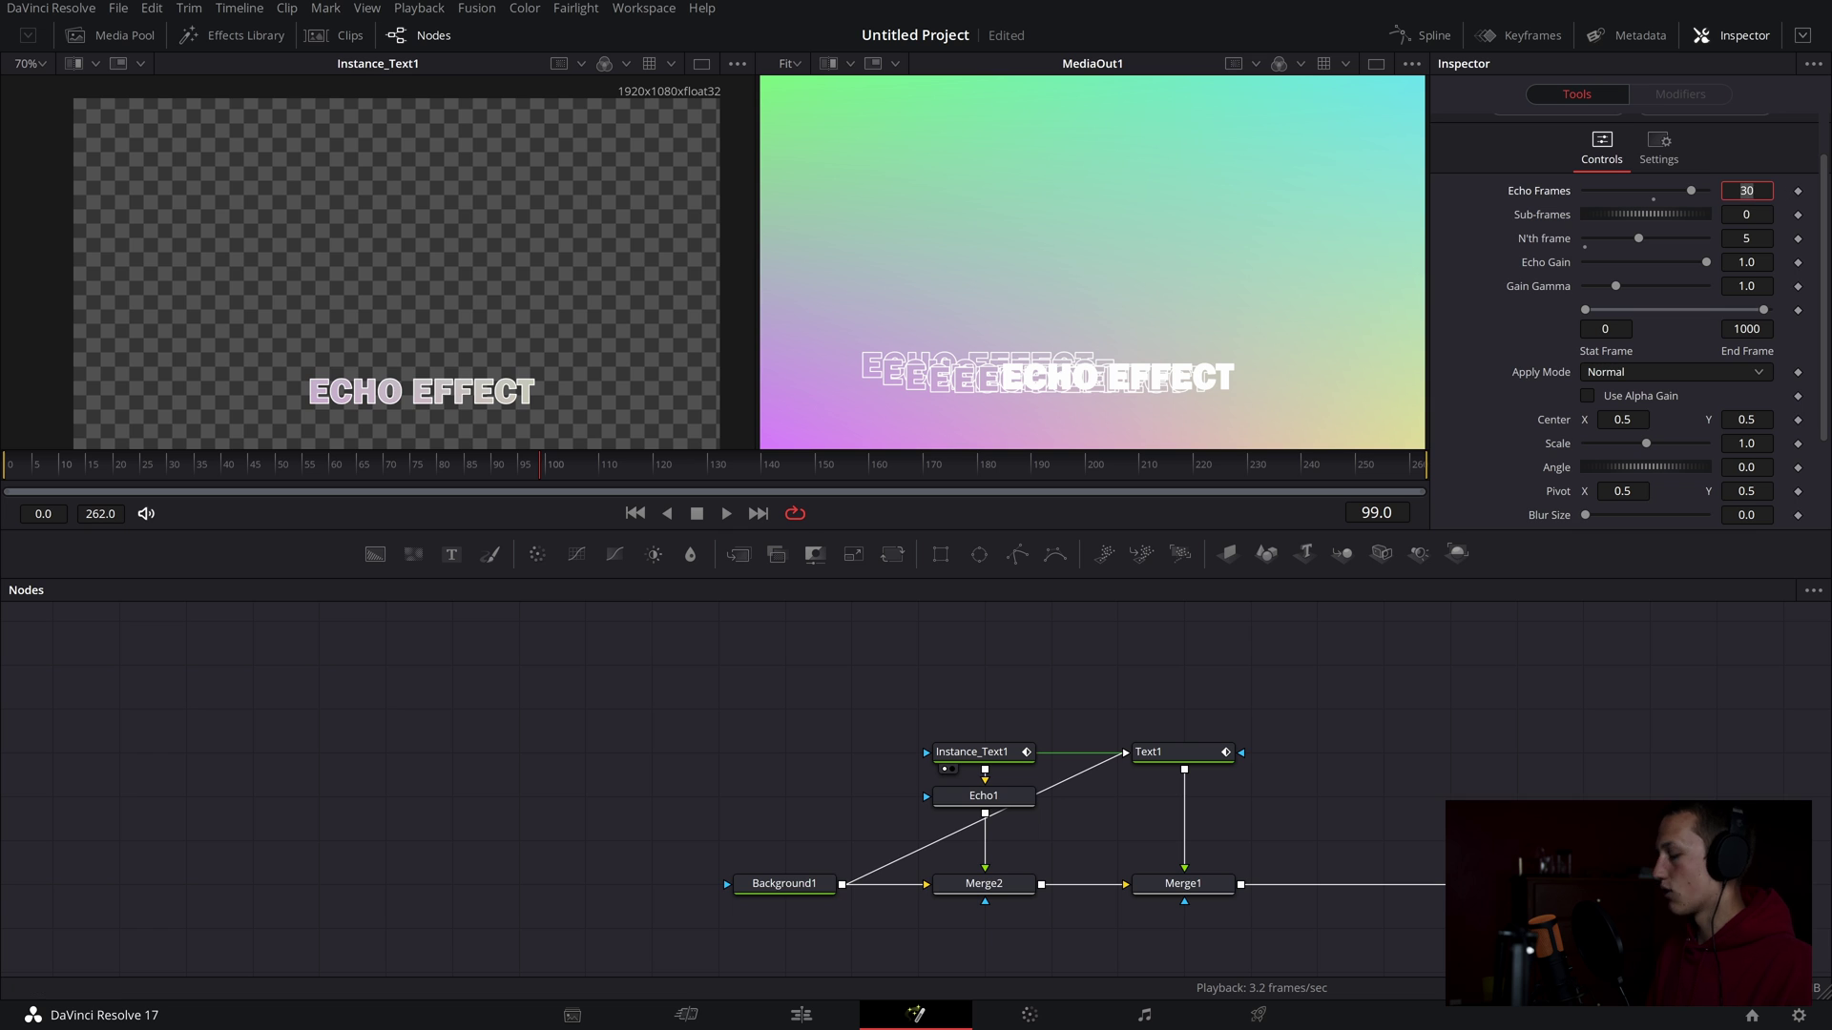
type("40")
key("Tab")
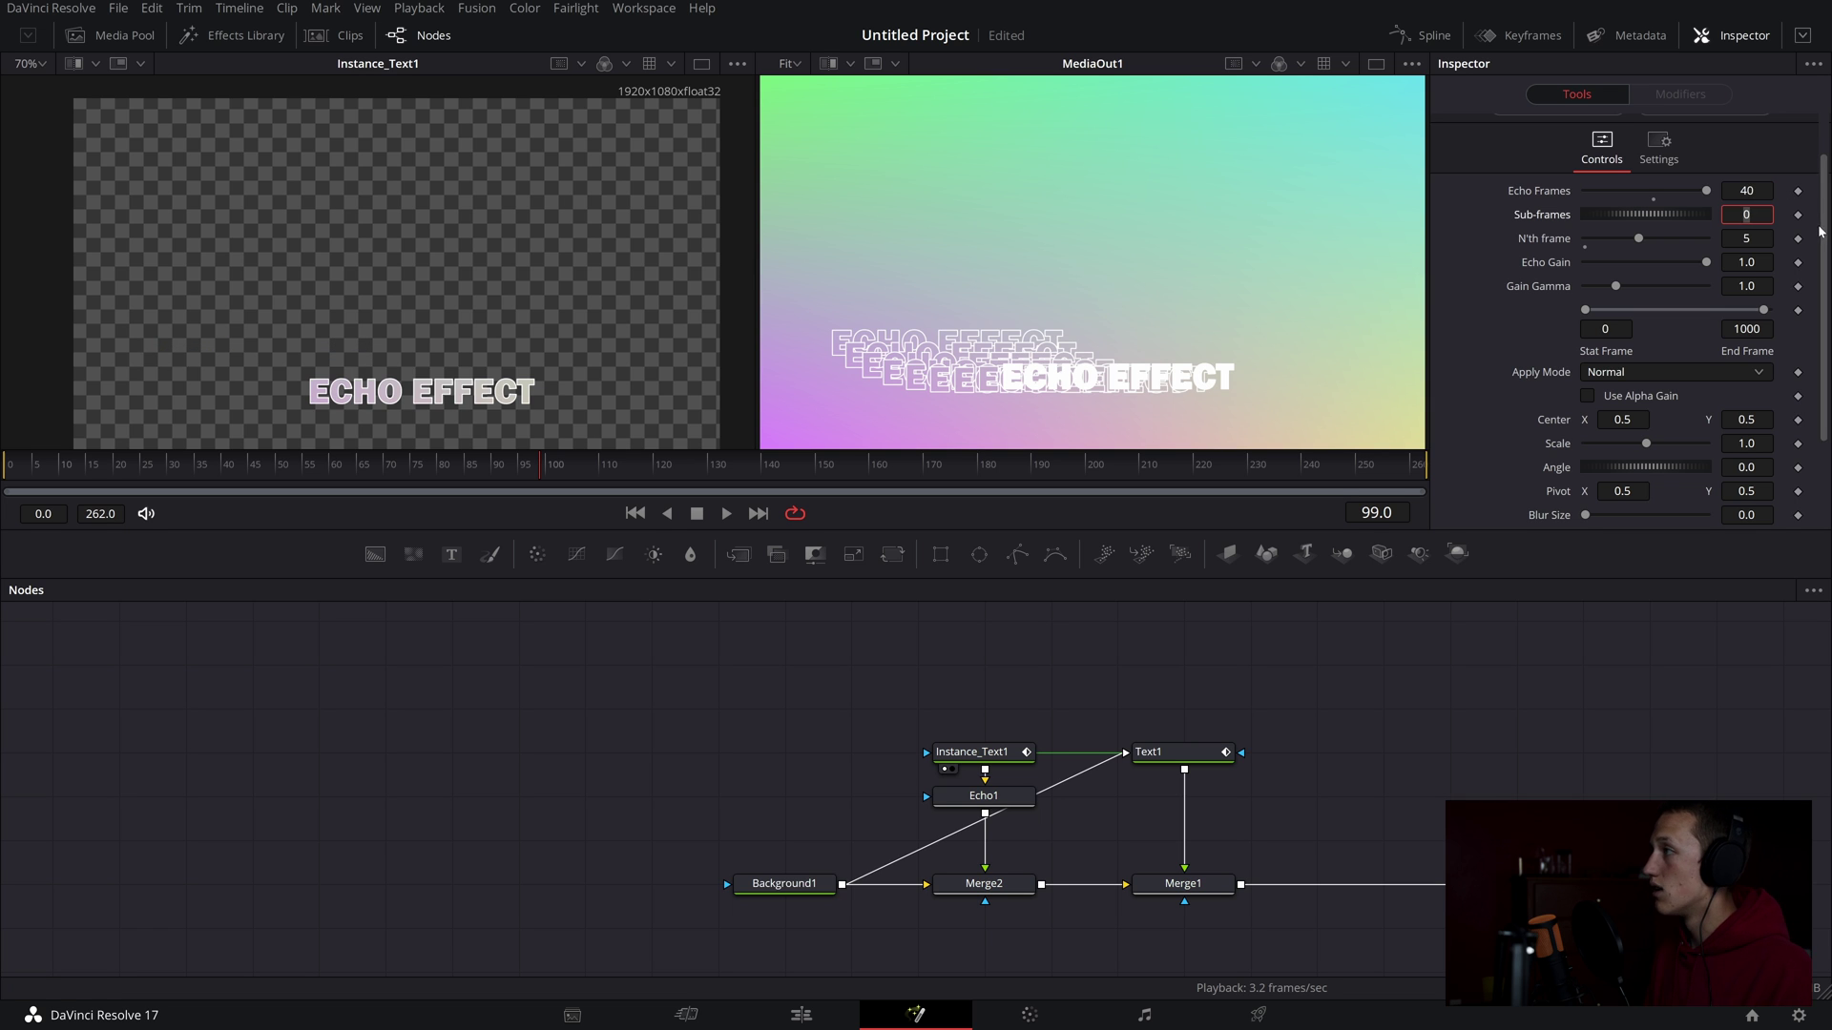
left_click(1773, 244)
type("4")
key("Return")
key("space")
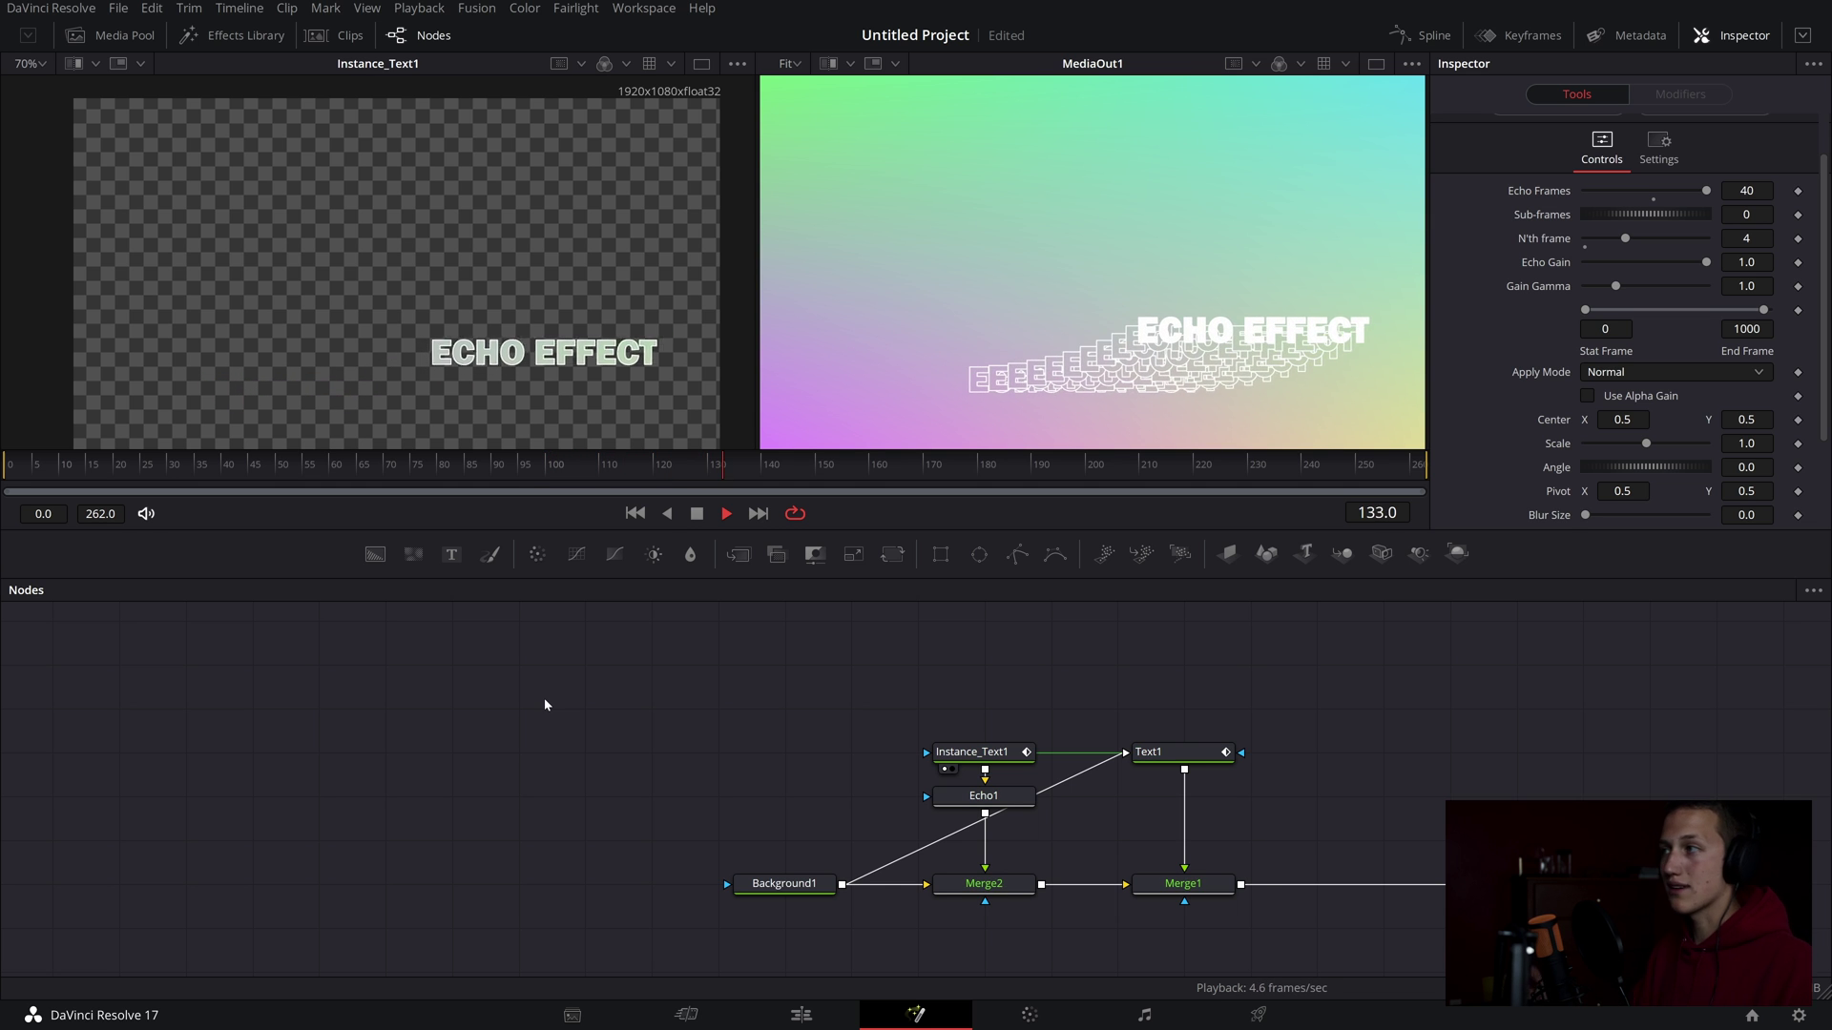
key("space")
left_click(997, 752)
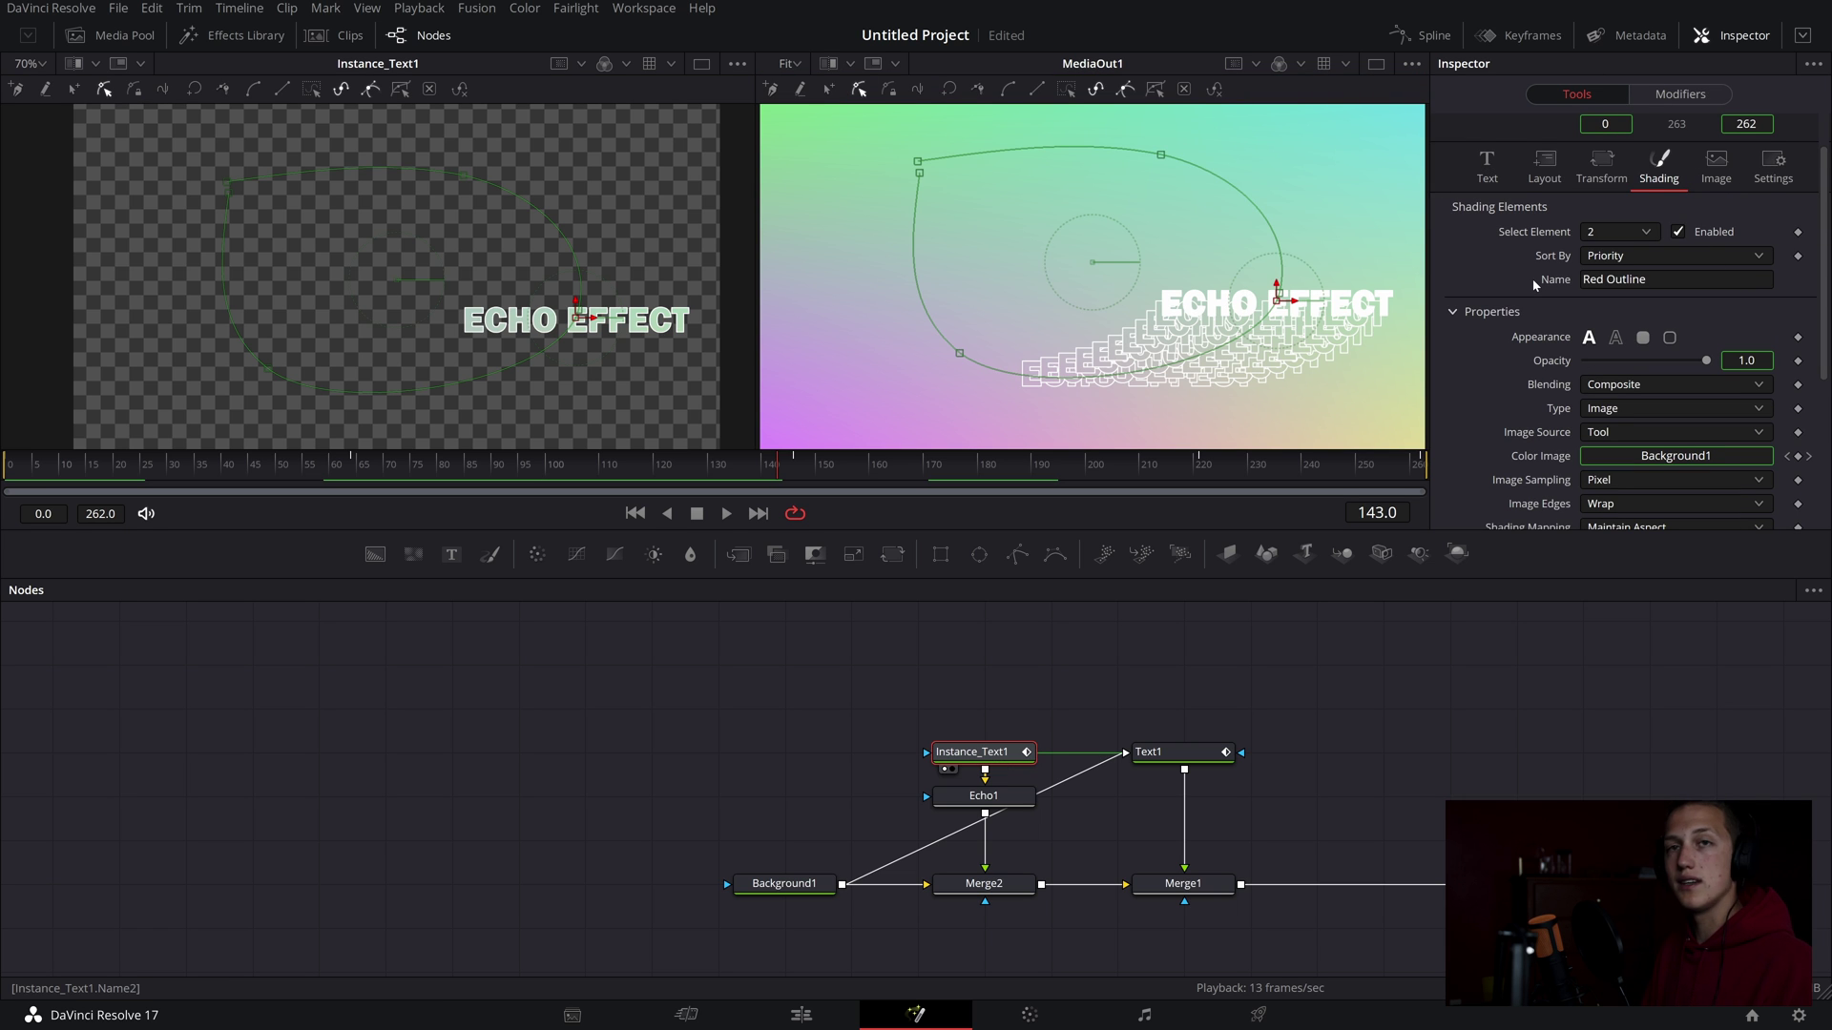
left_click(782, 883)
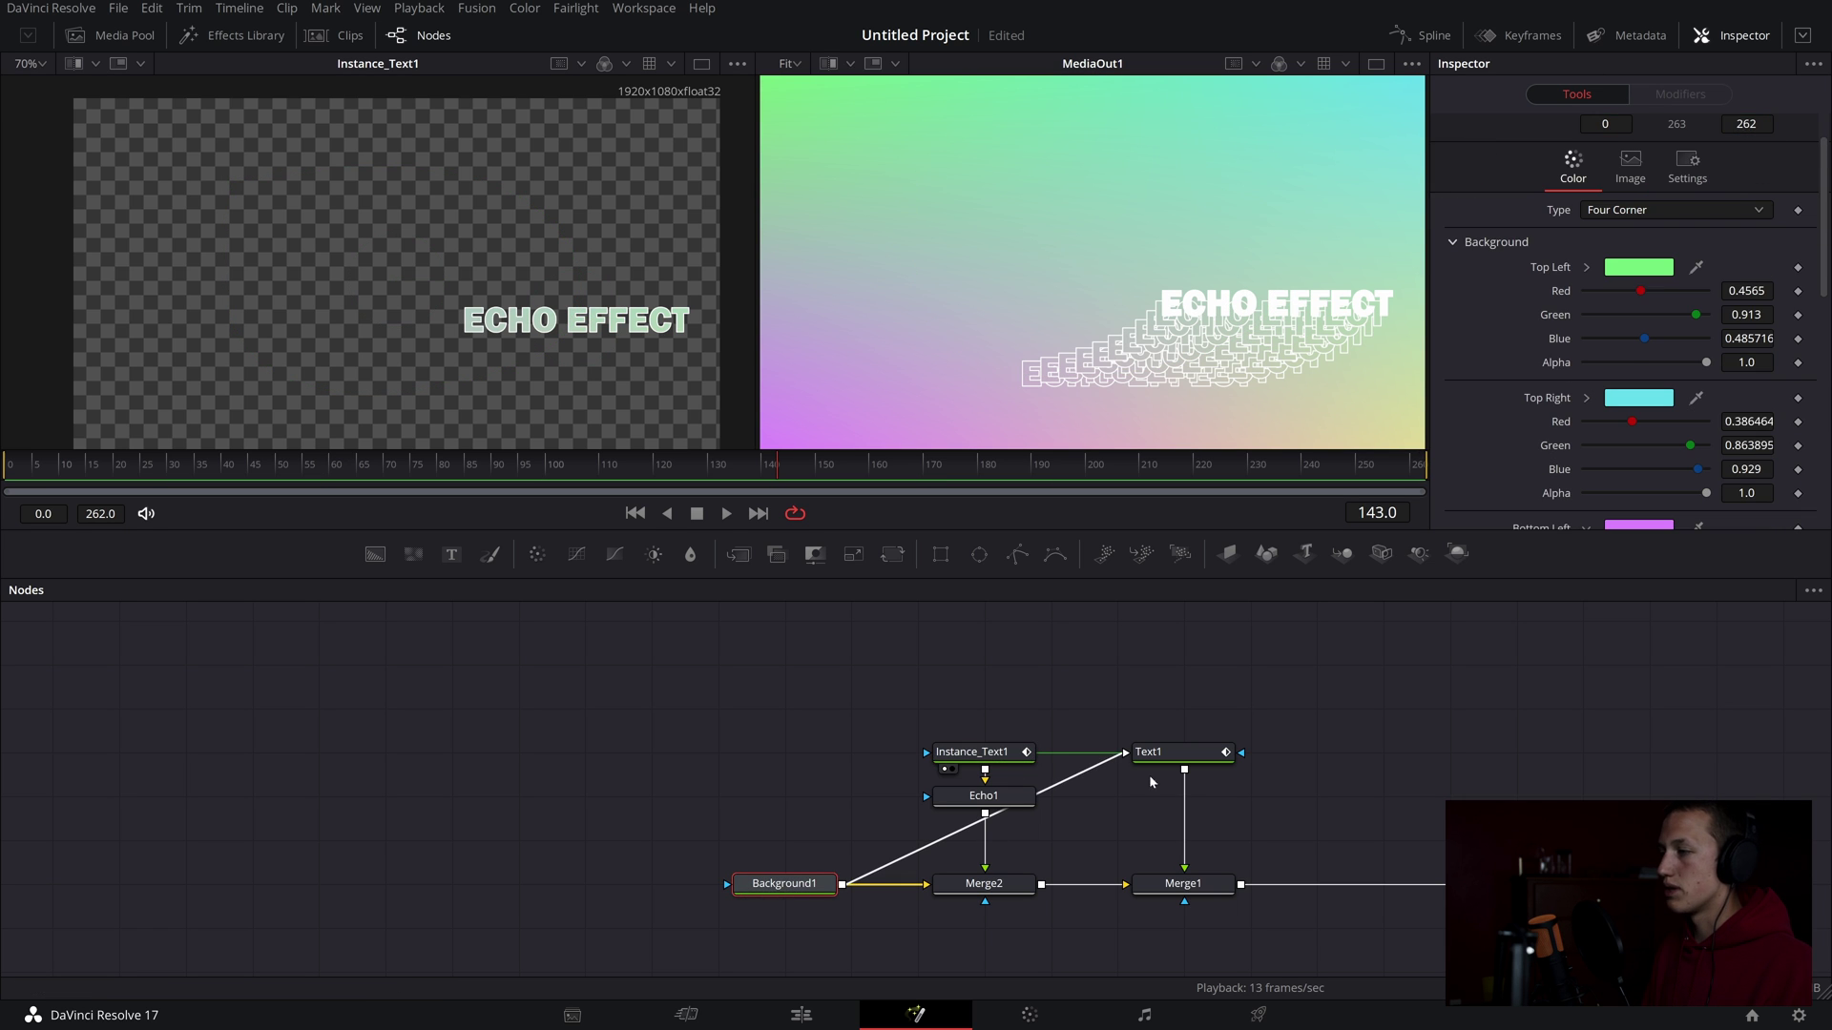
left_click(973, 752)
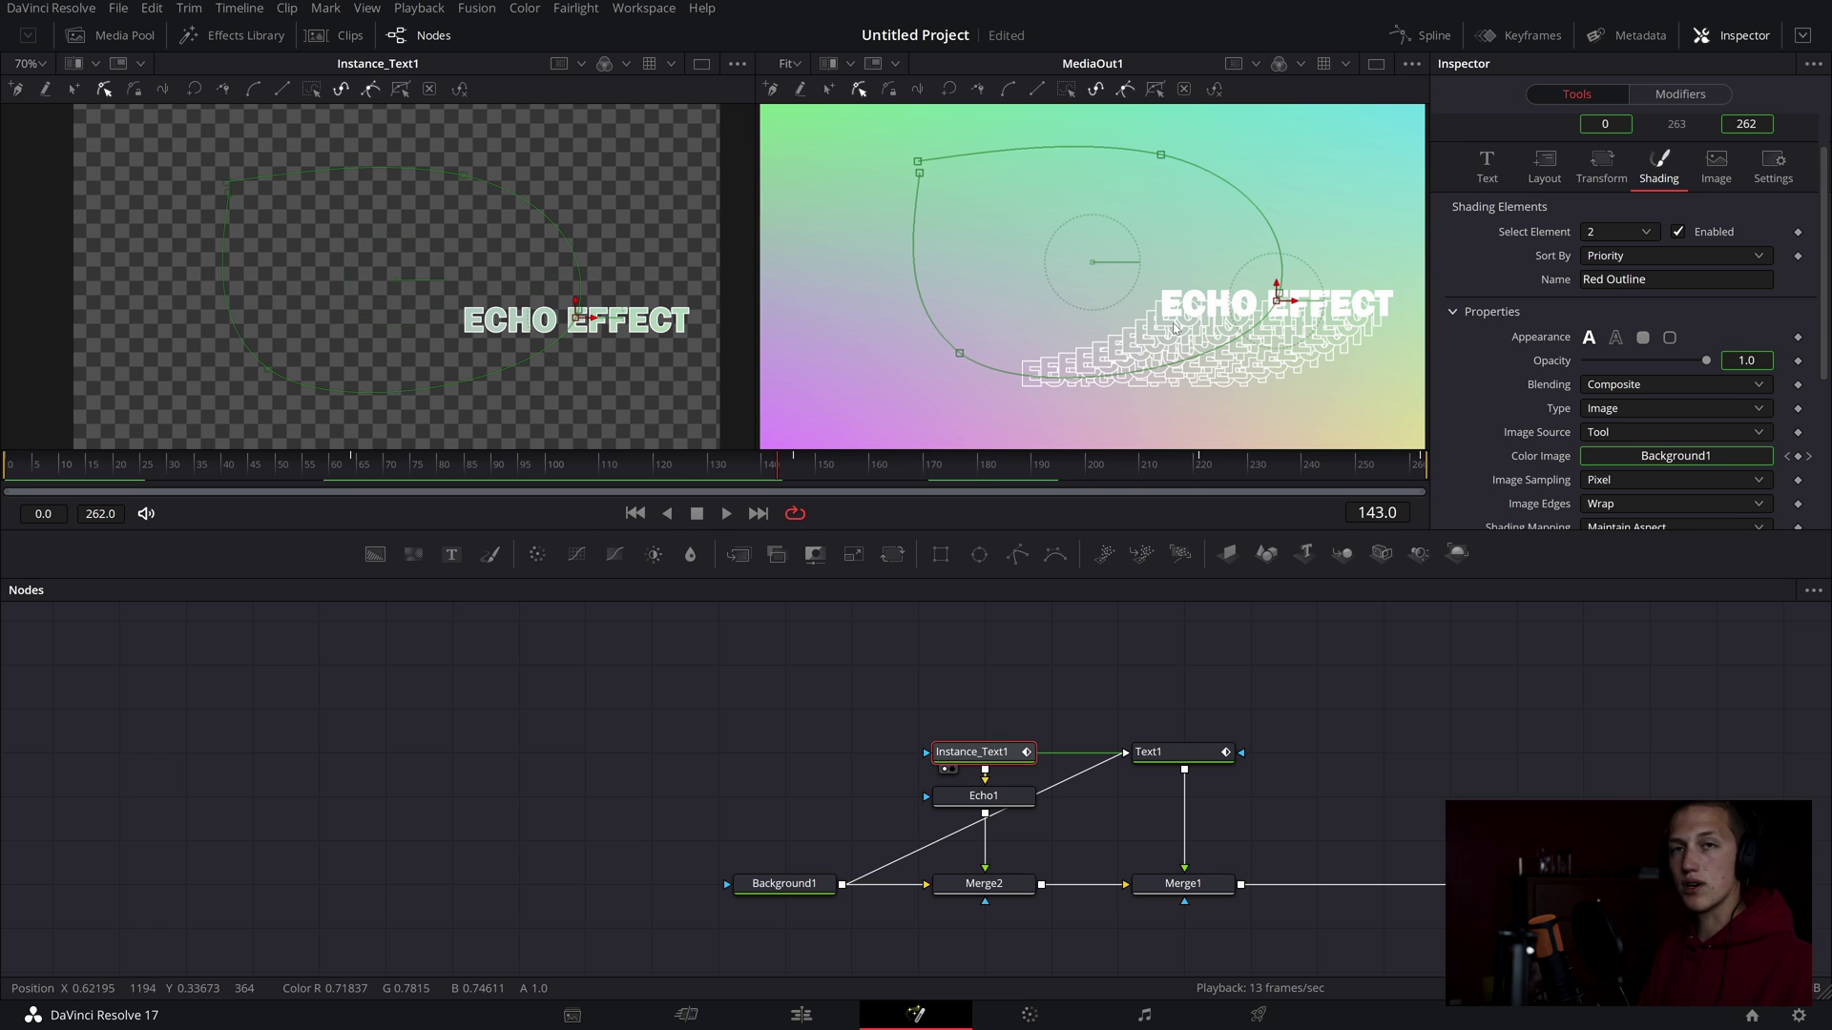
scroll(1173, 329, "up", 15)
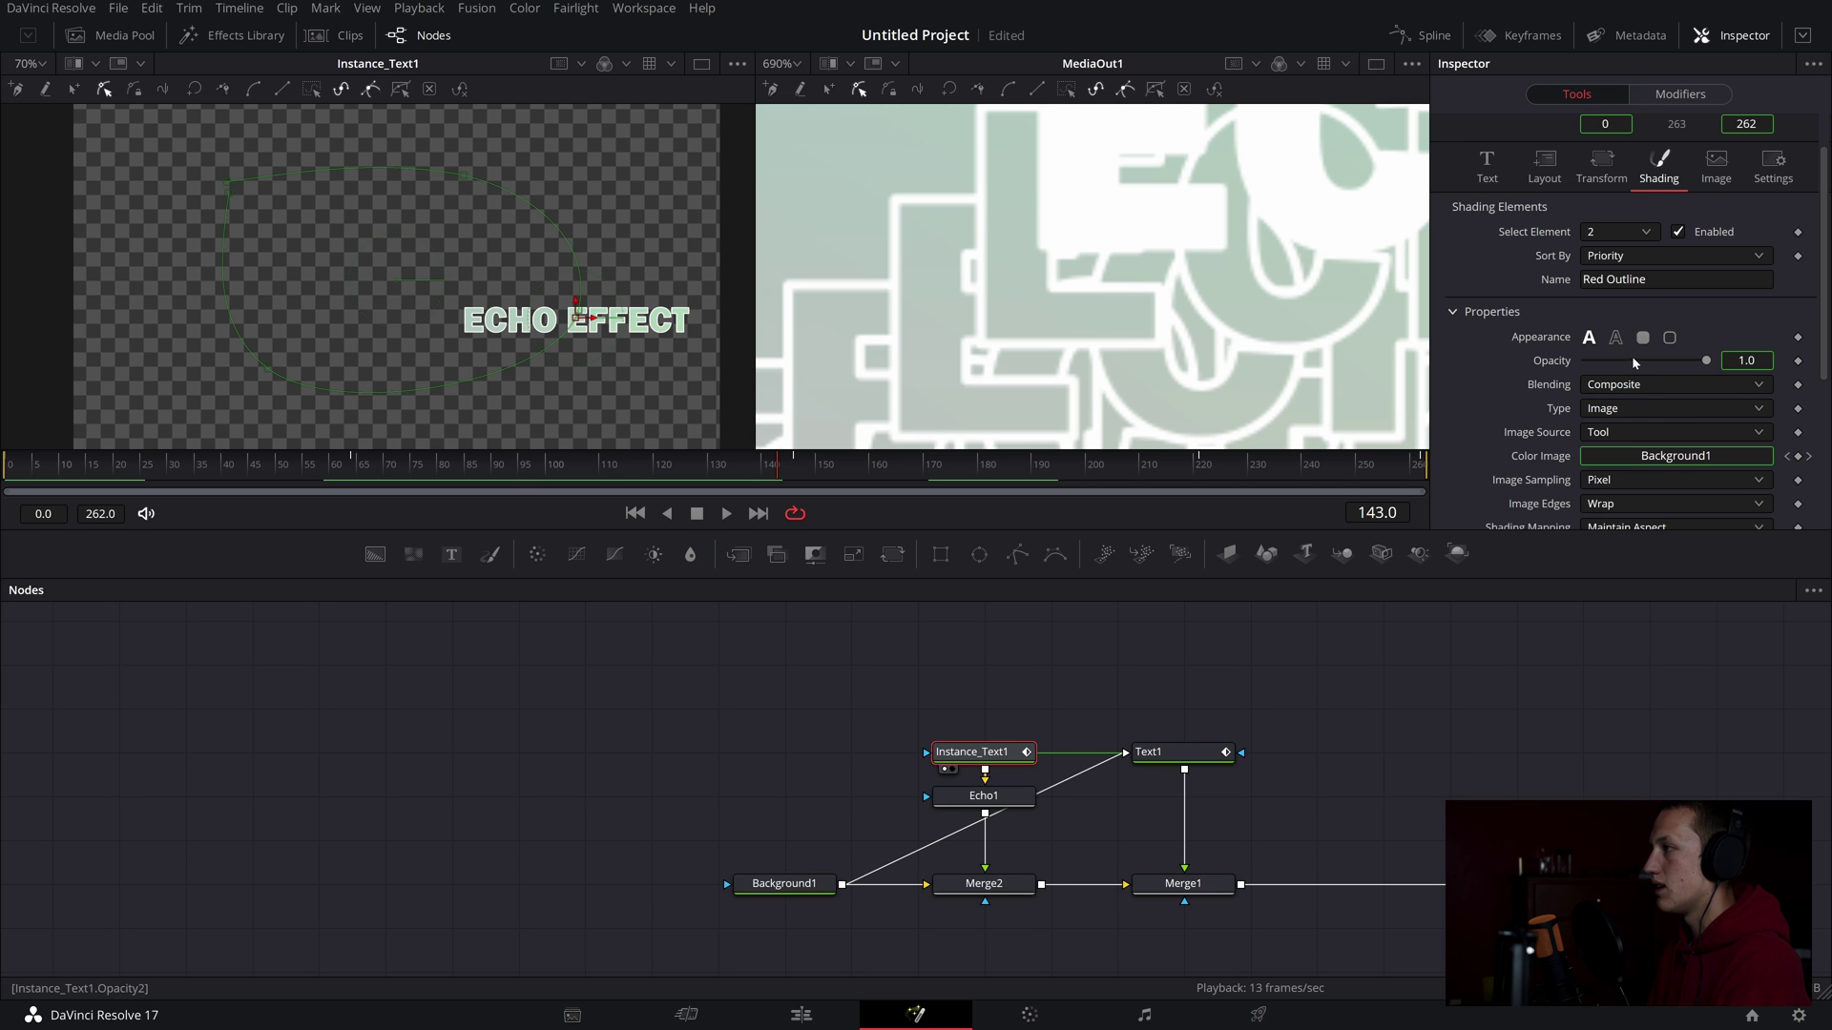
key("ctrl+z")
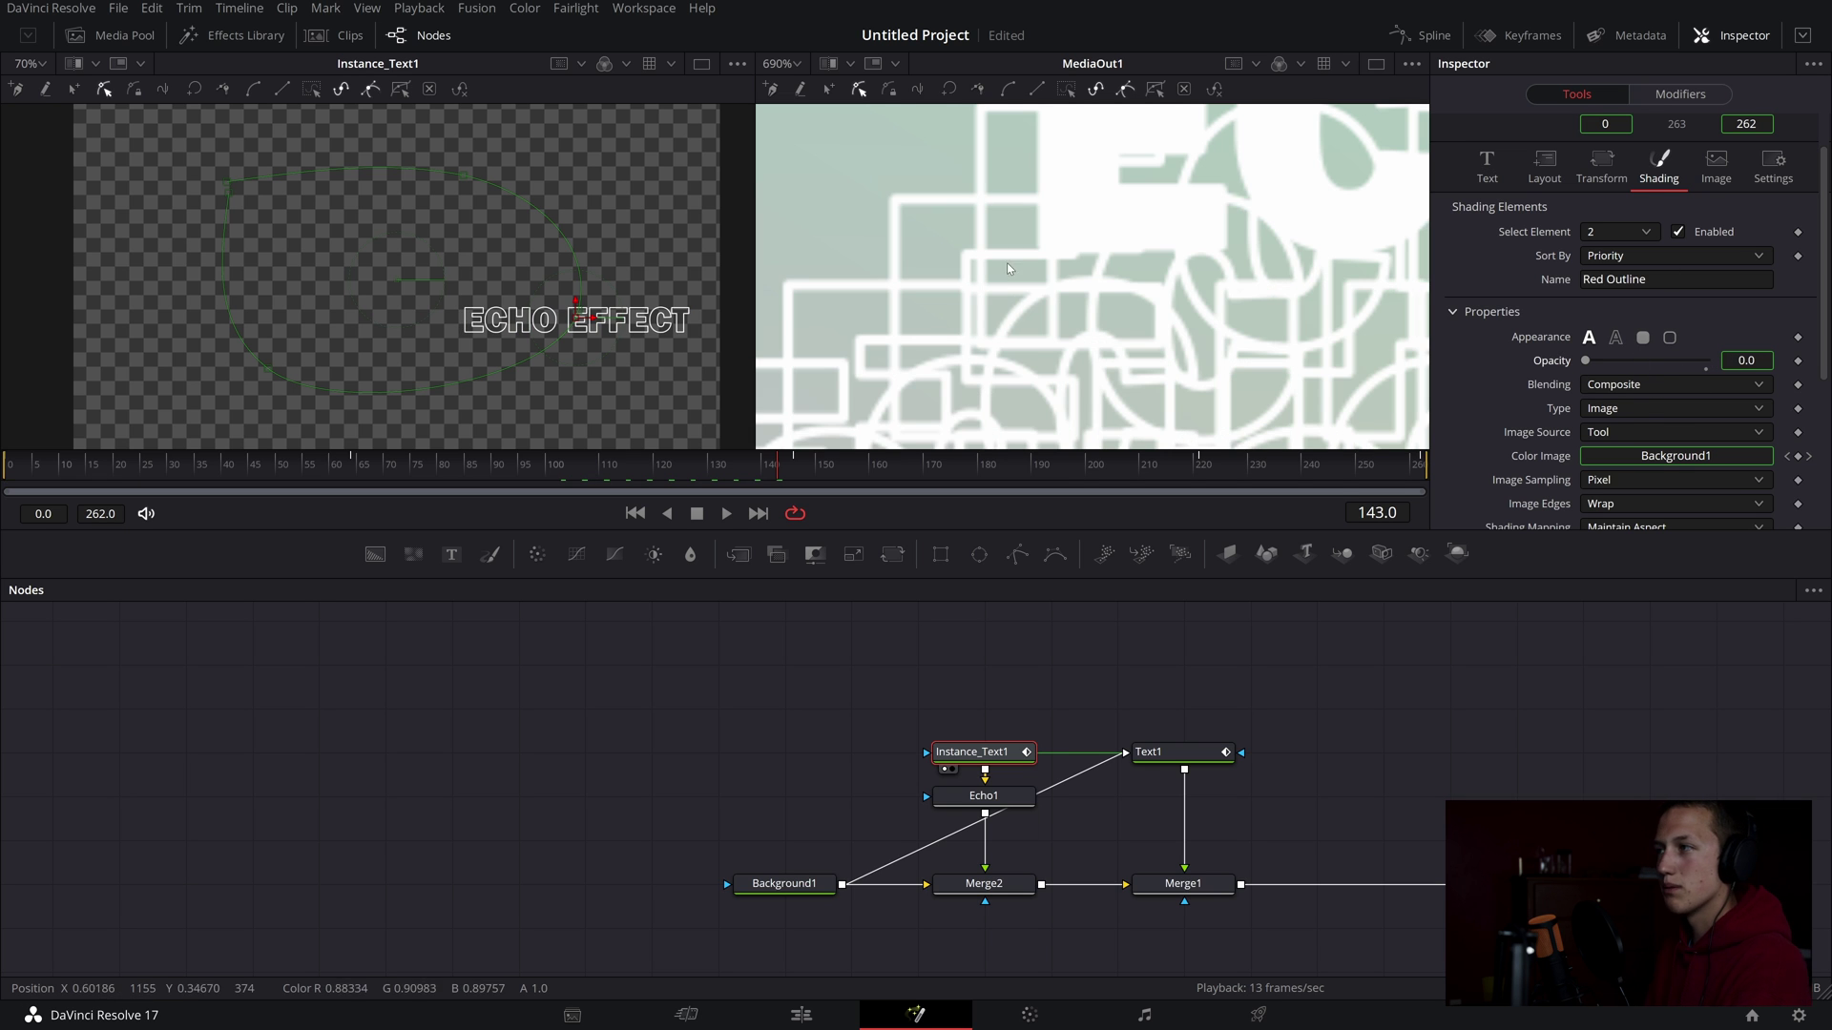
scroll(996, 408, "down", 8)
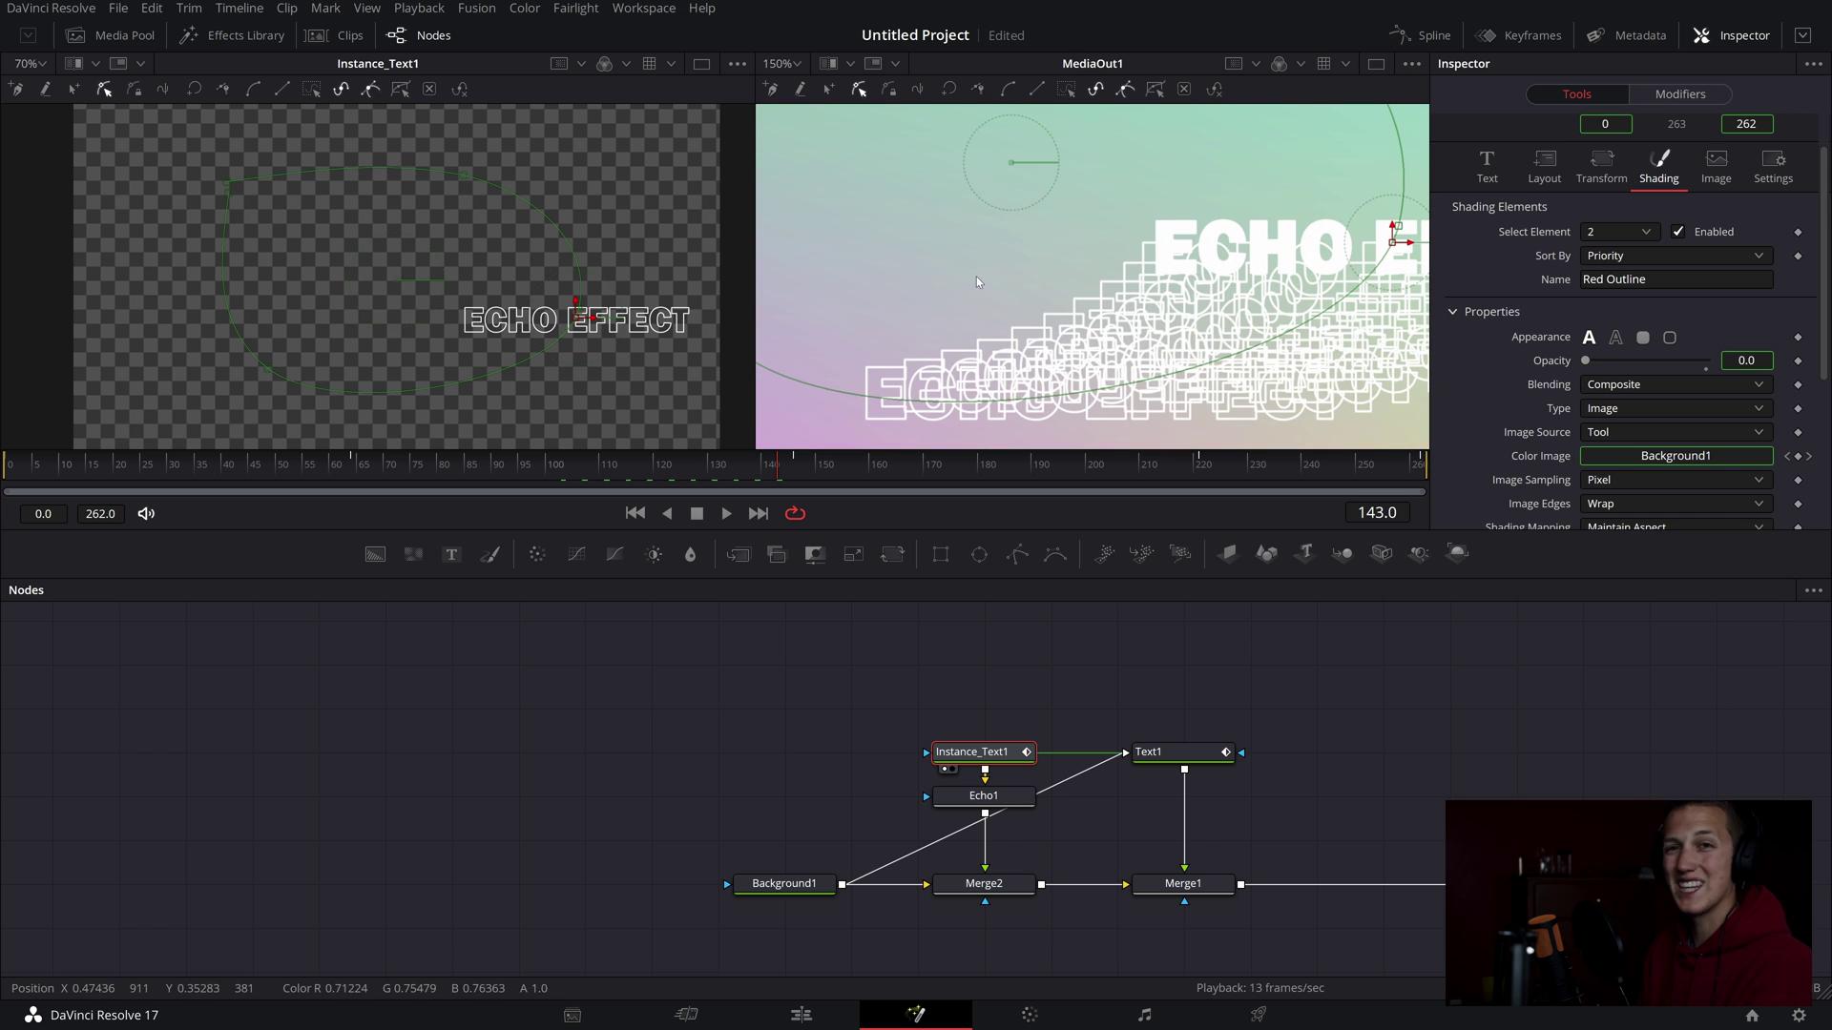
left_click_drag(1586, 365, 1765, 377)
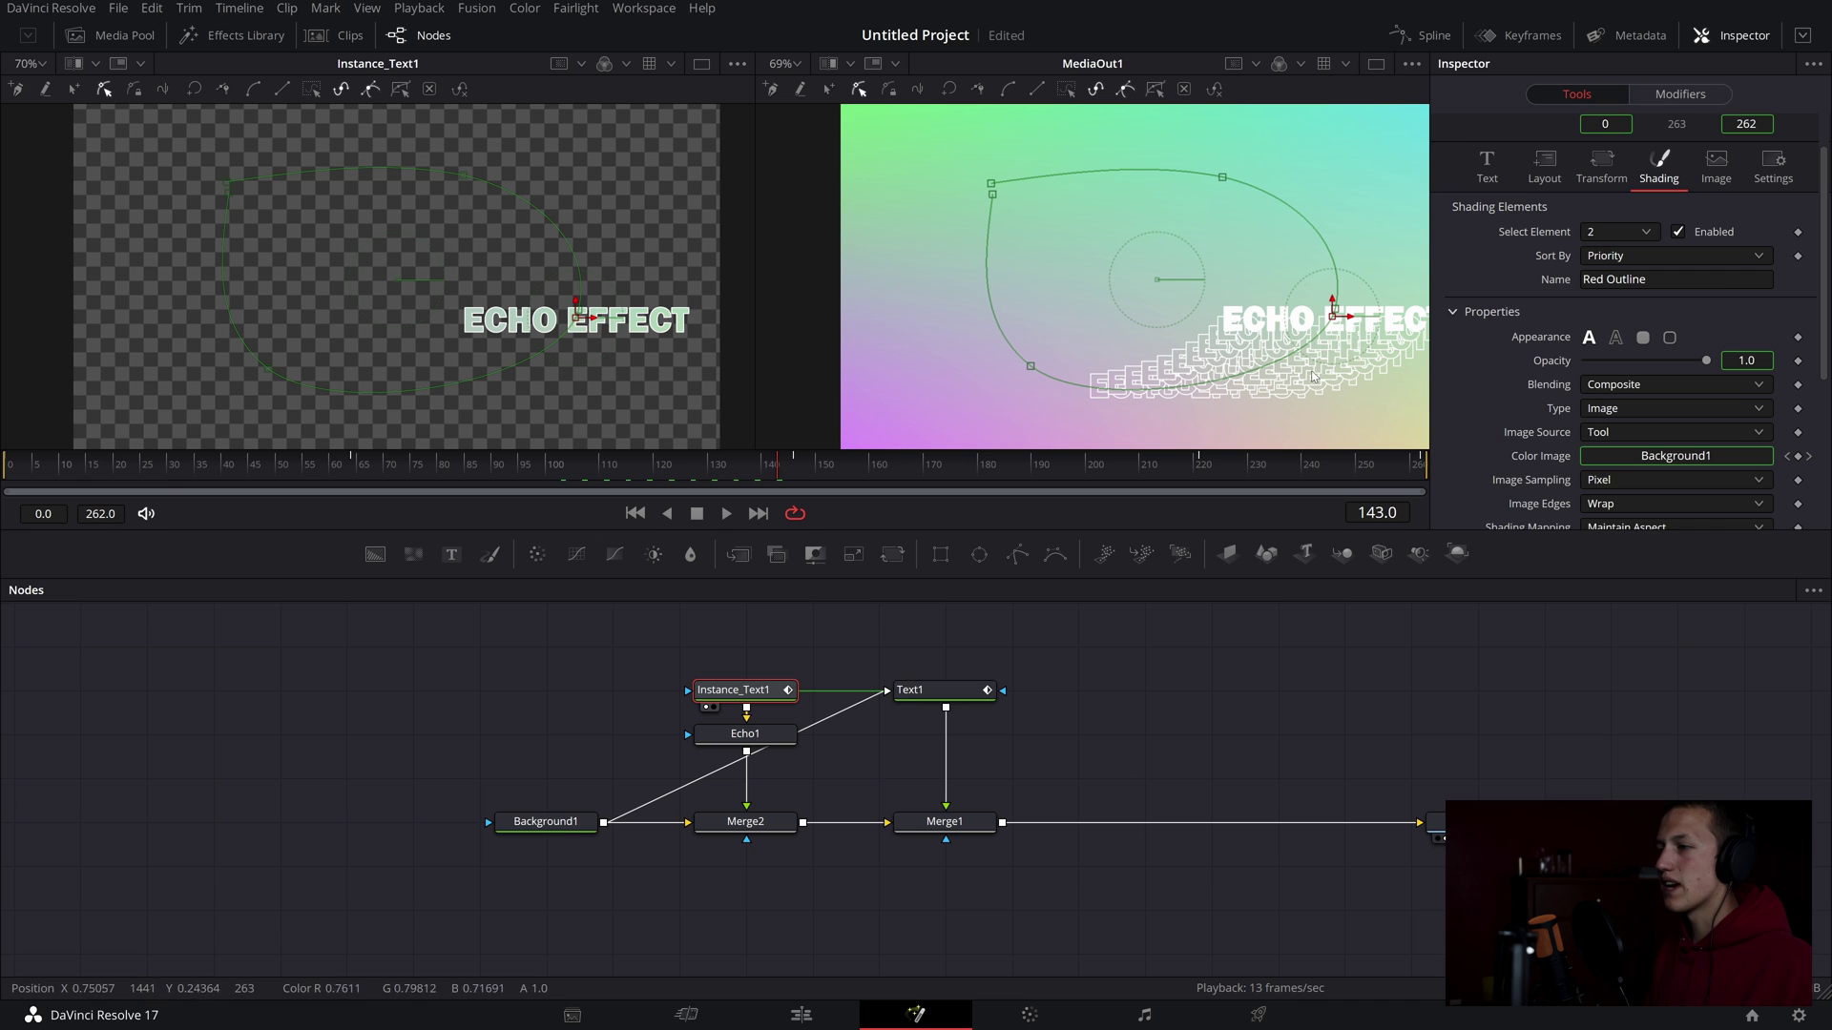
Step: Add a Soft Glow after Text1 with Glow Size raised to about 37
left_click(911, 690)
key("shift+space")
type("echo")
key("BackSpace")
key("BackSpace")
key("BackSpace")
key("BackSpace")
type("soft")
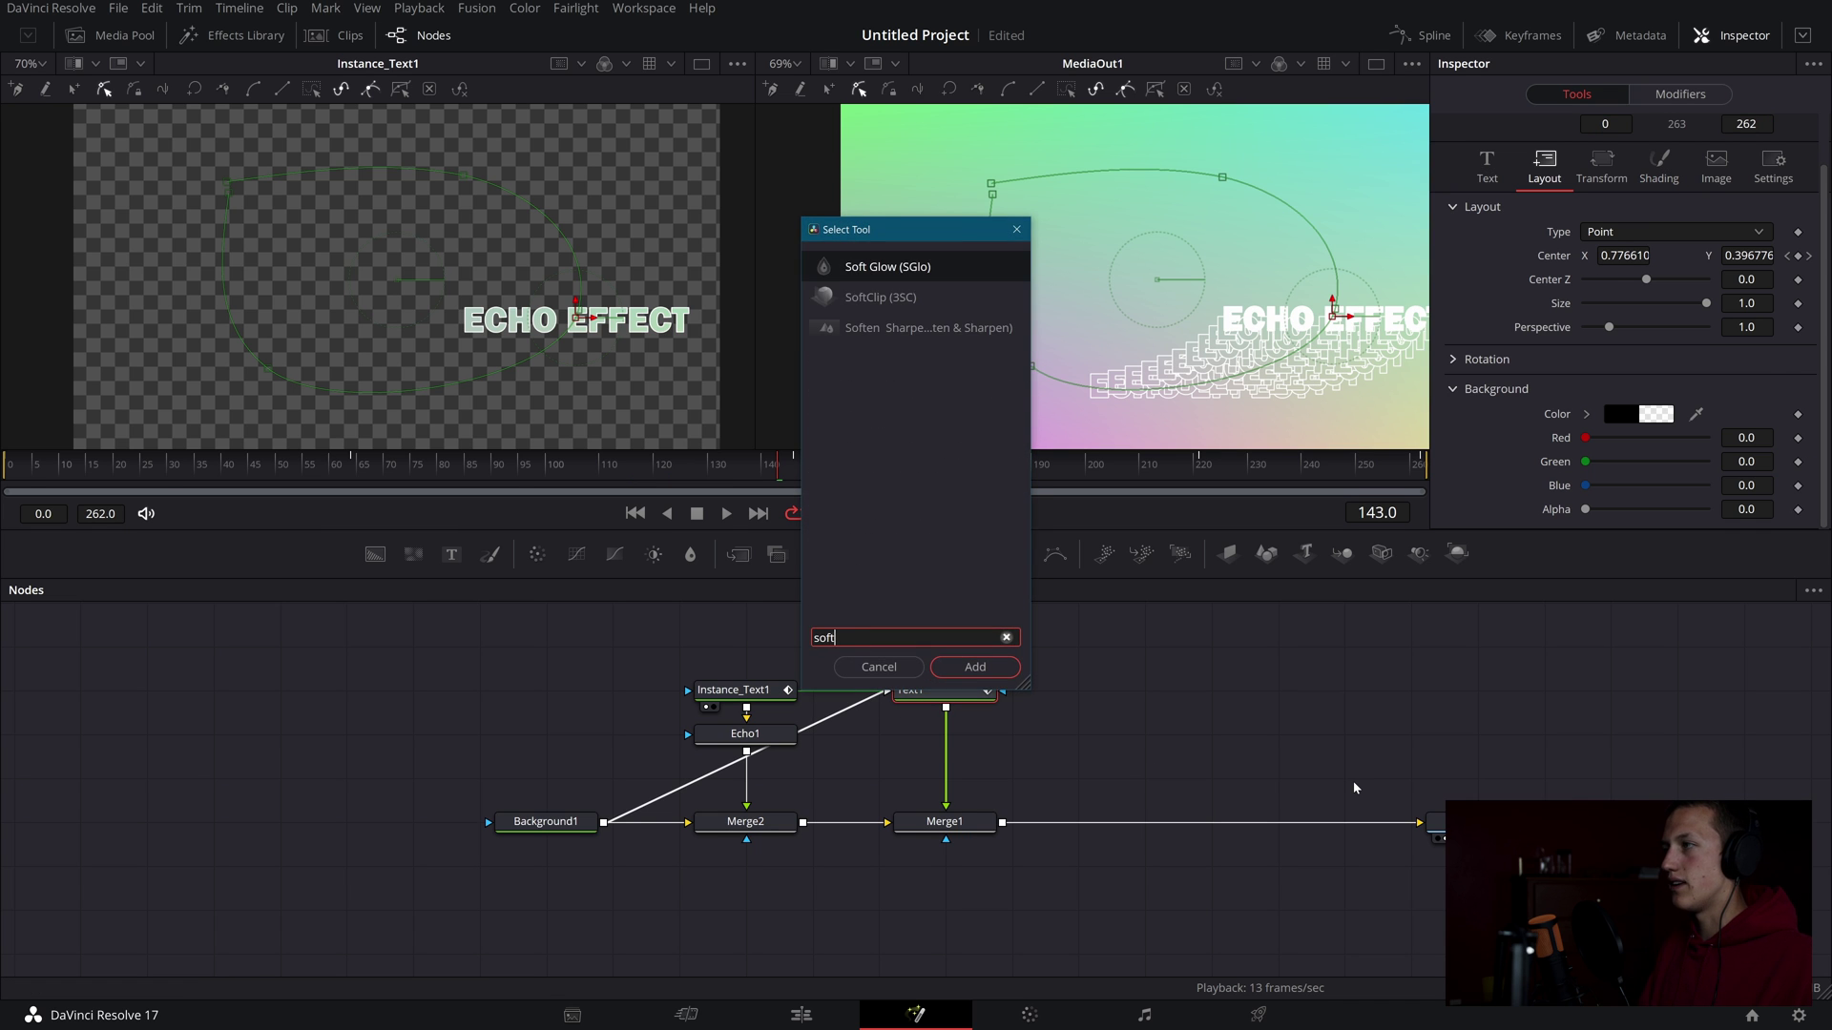
key("Return")
left_click_drag(1597, 330, 1614, 285)
Step: Paste a glow copy after Echo1 at gain 0.231, then toggle both glows to compare
key("ctrl+c")
left_click(745, 734)
key("ctrl+v")
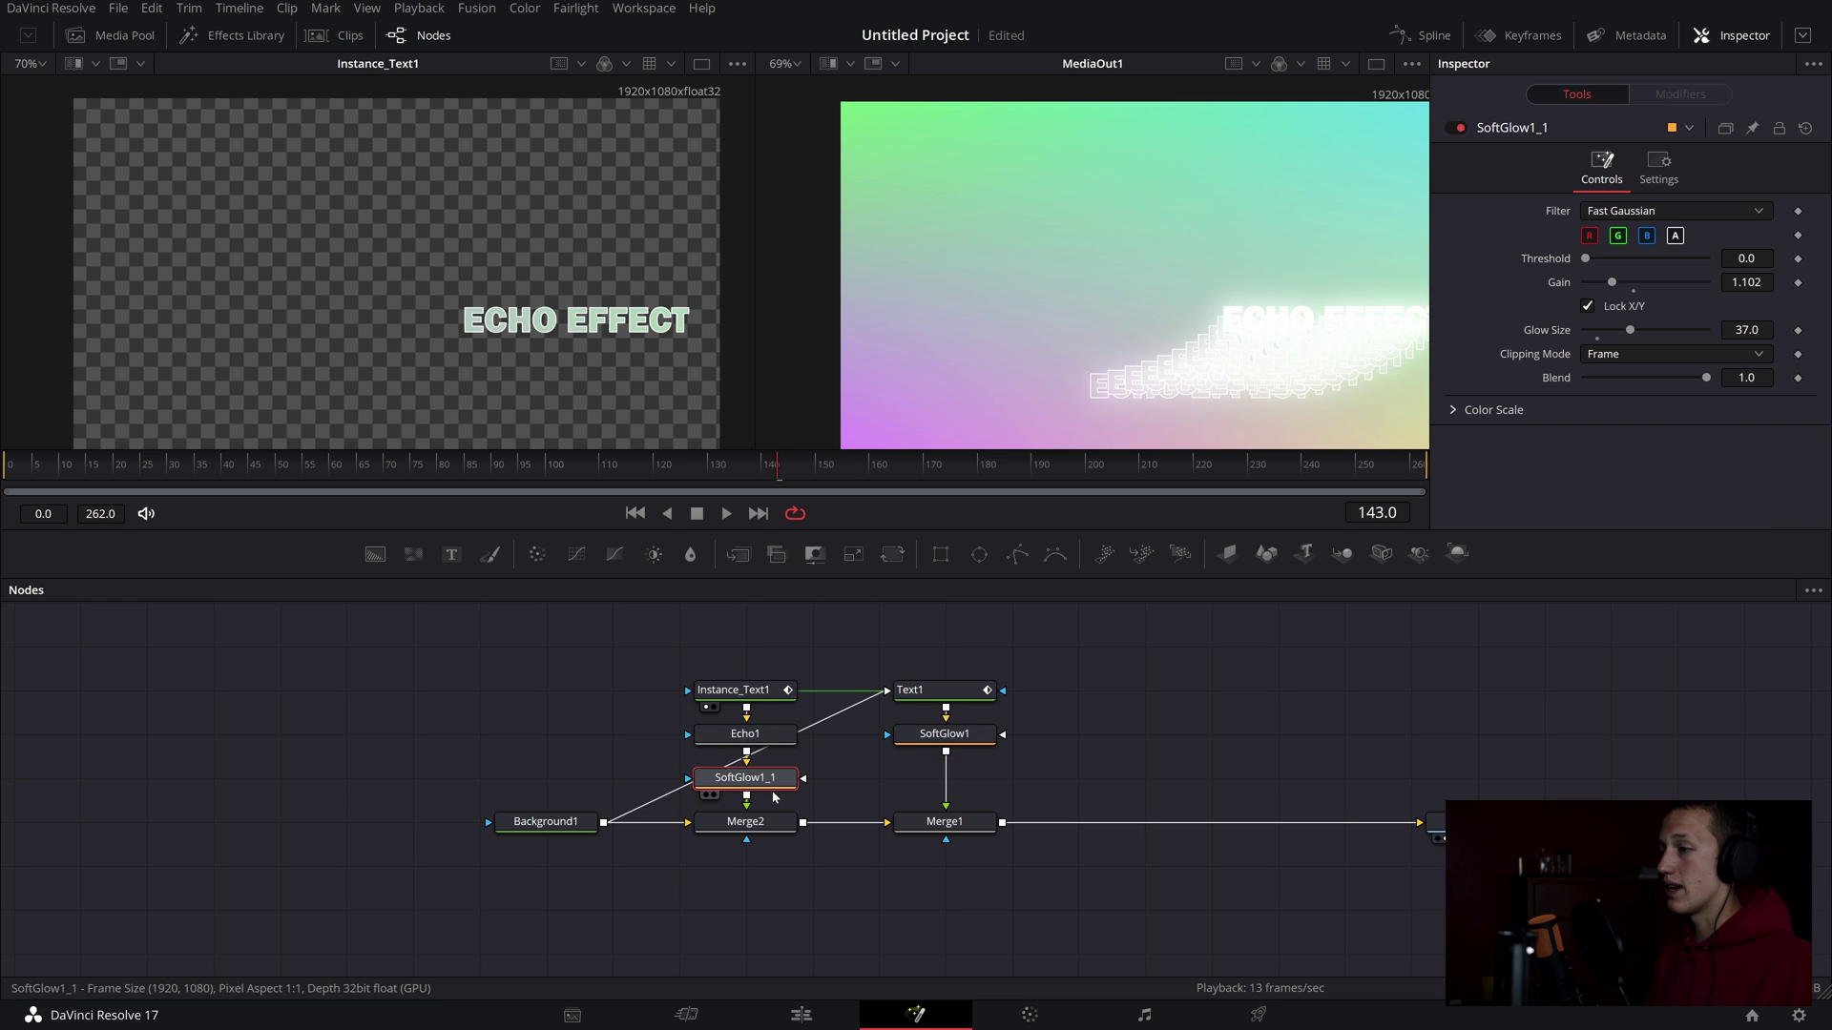
left_click_drag(1604, 282, 1587, 282)
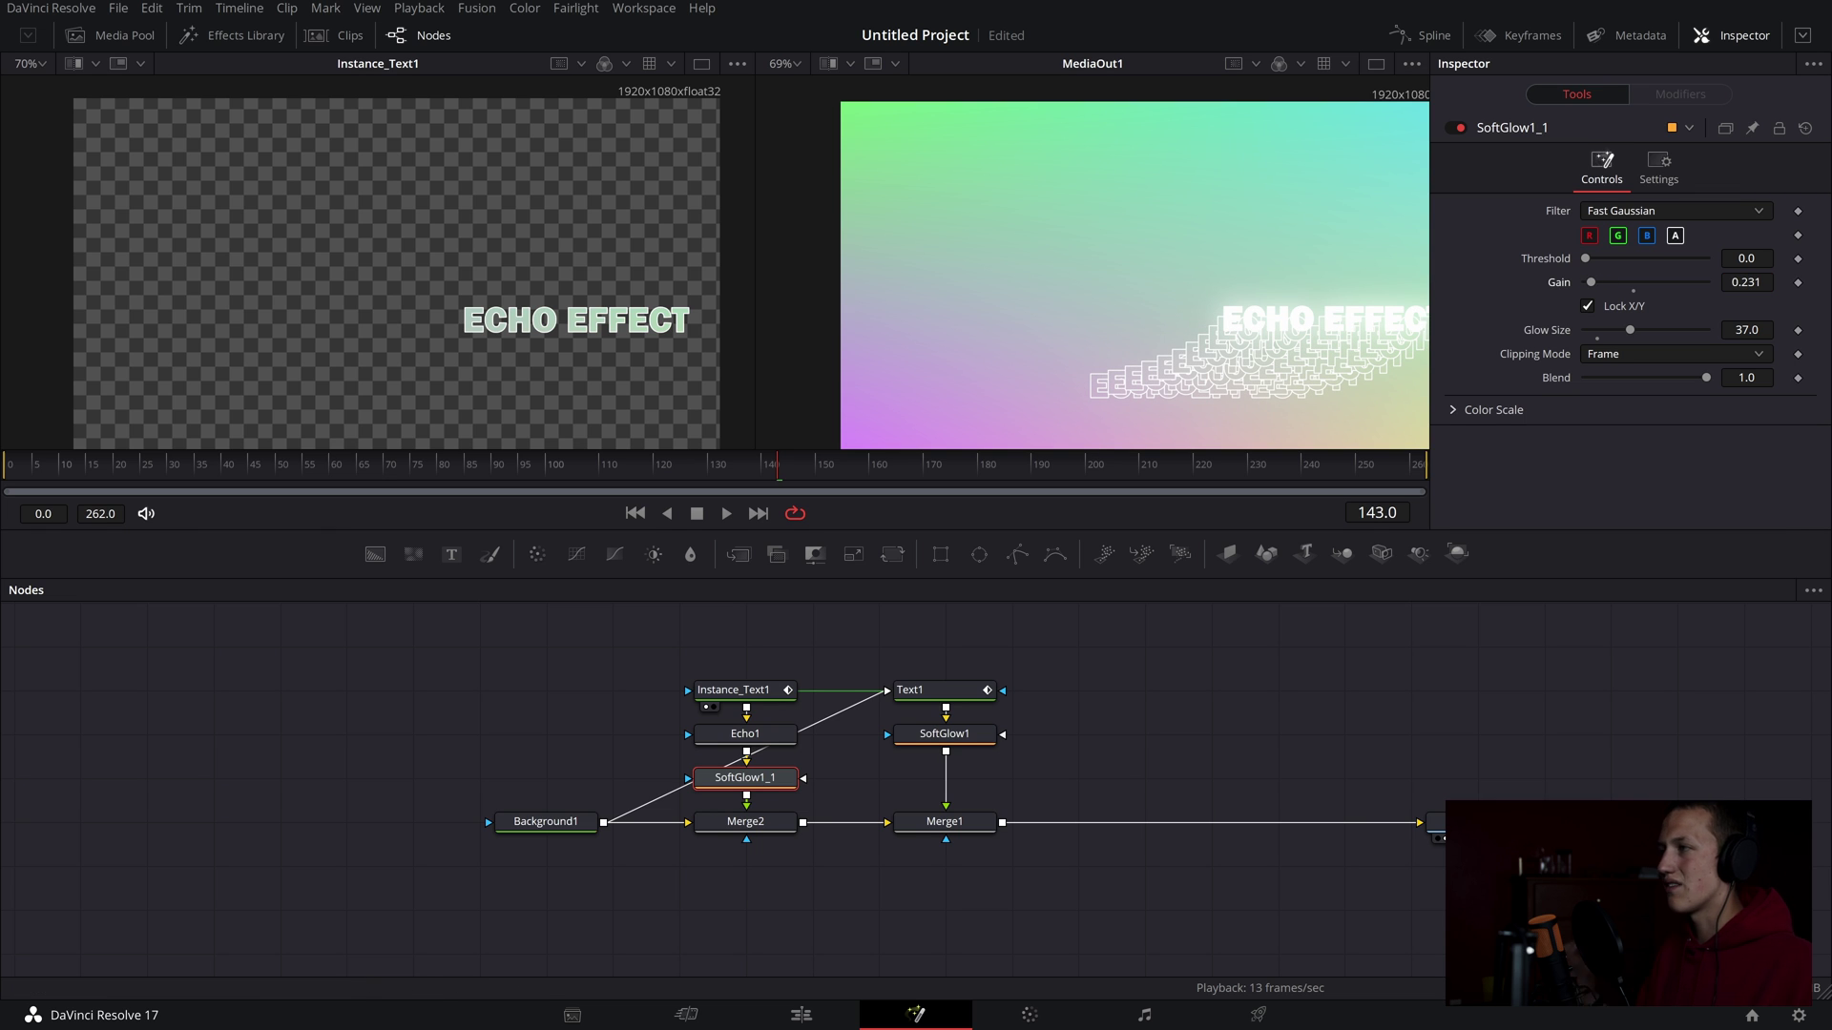
left_click(983, 739, "ctrl")
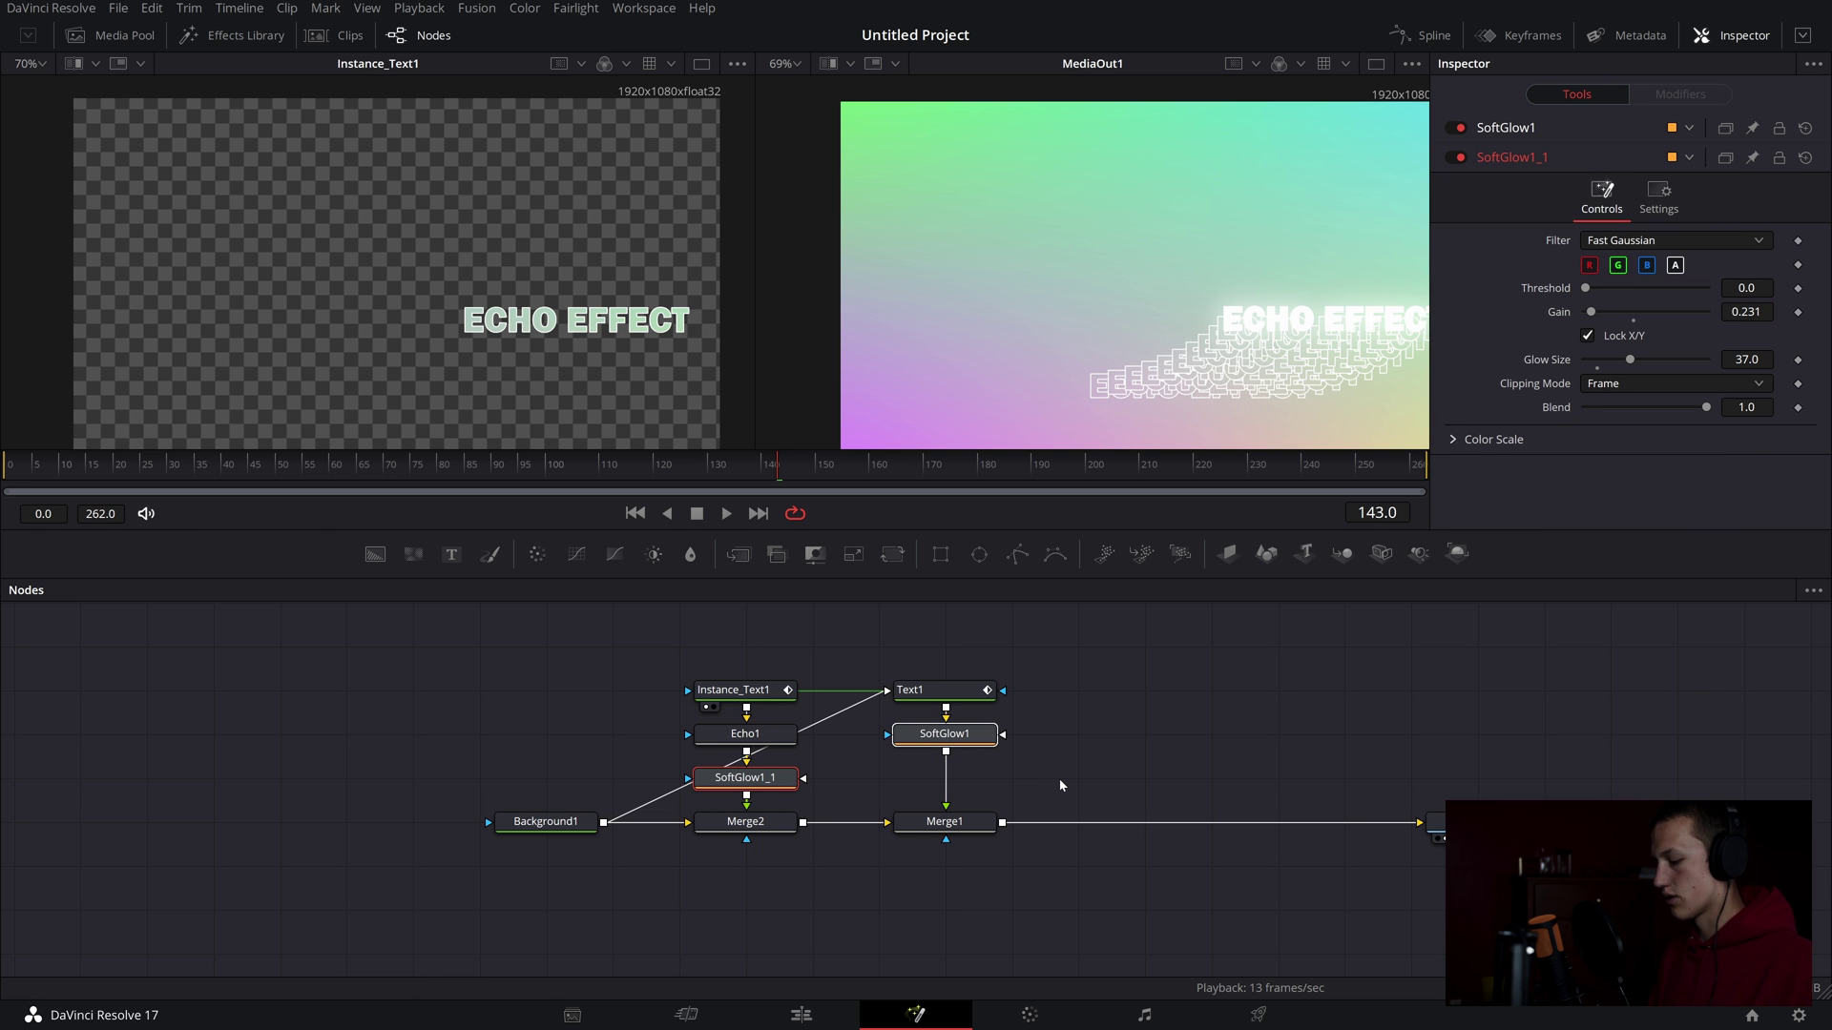
key("ctrl+p")
key("ctrl+p")
key("ctrl+p")
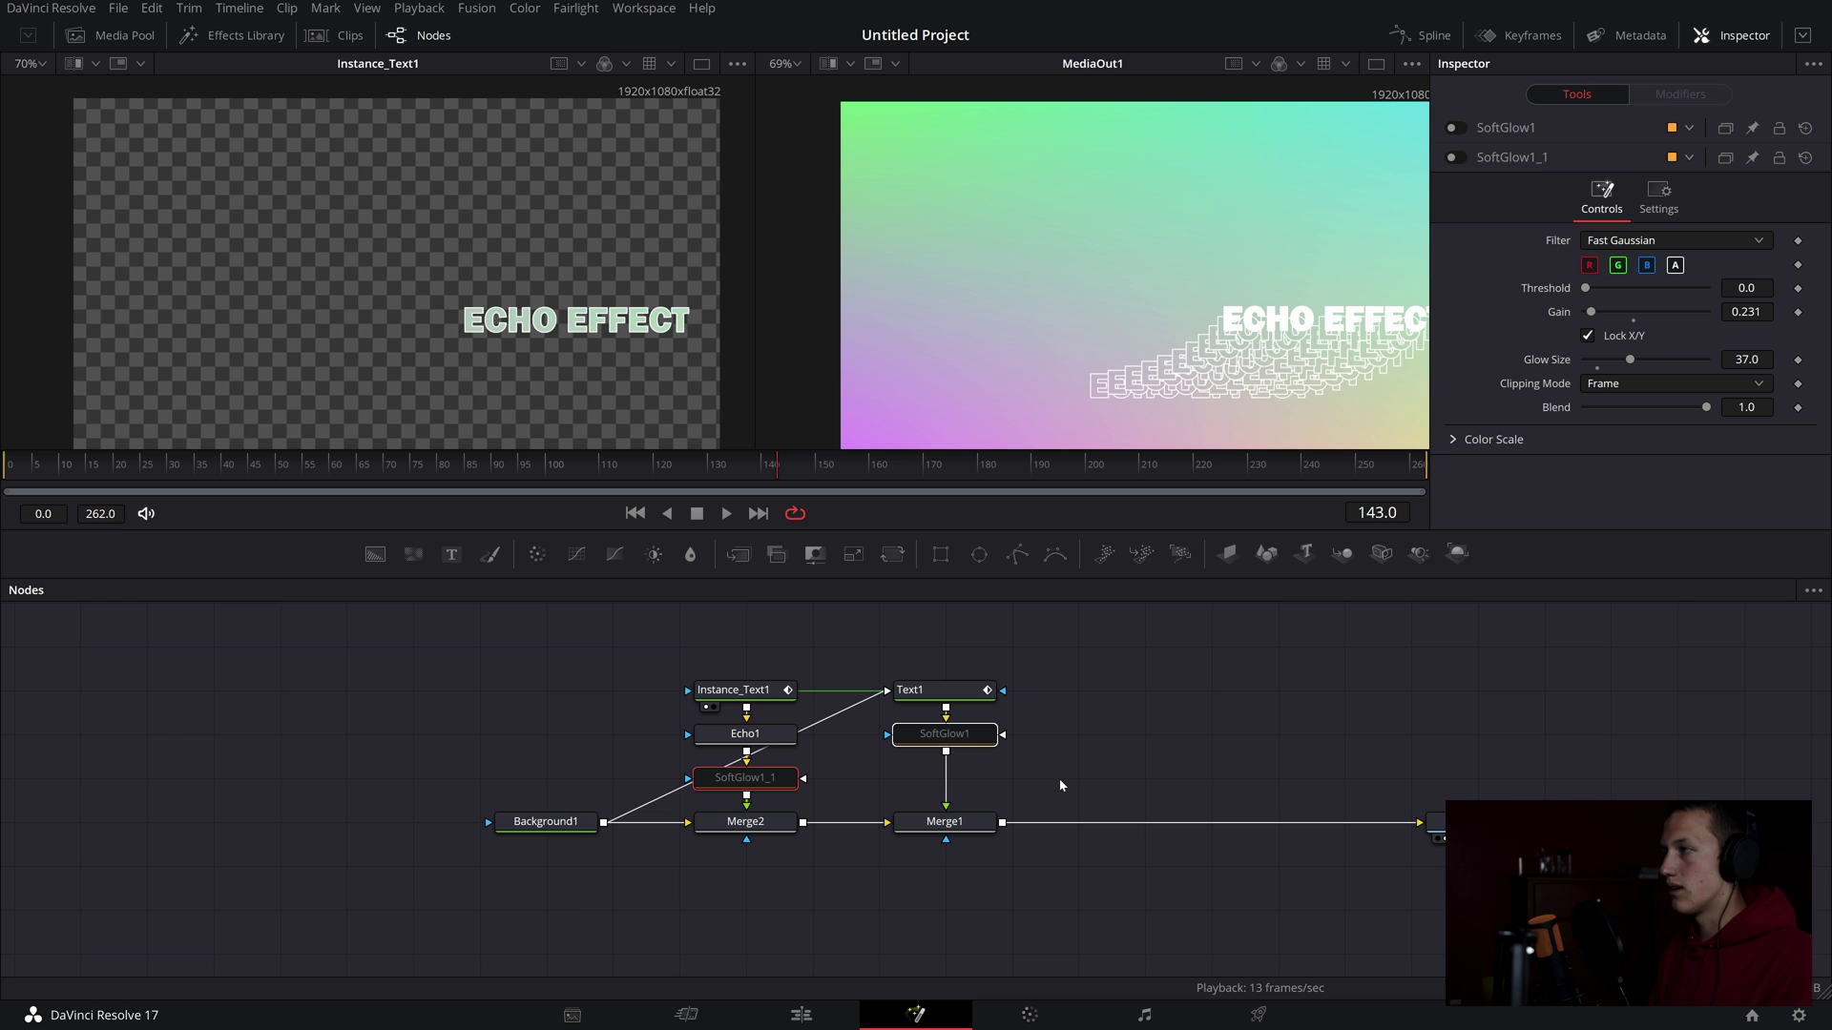
key("ctrl+p")
key("ctrl+p")
key("ctrl+p")
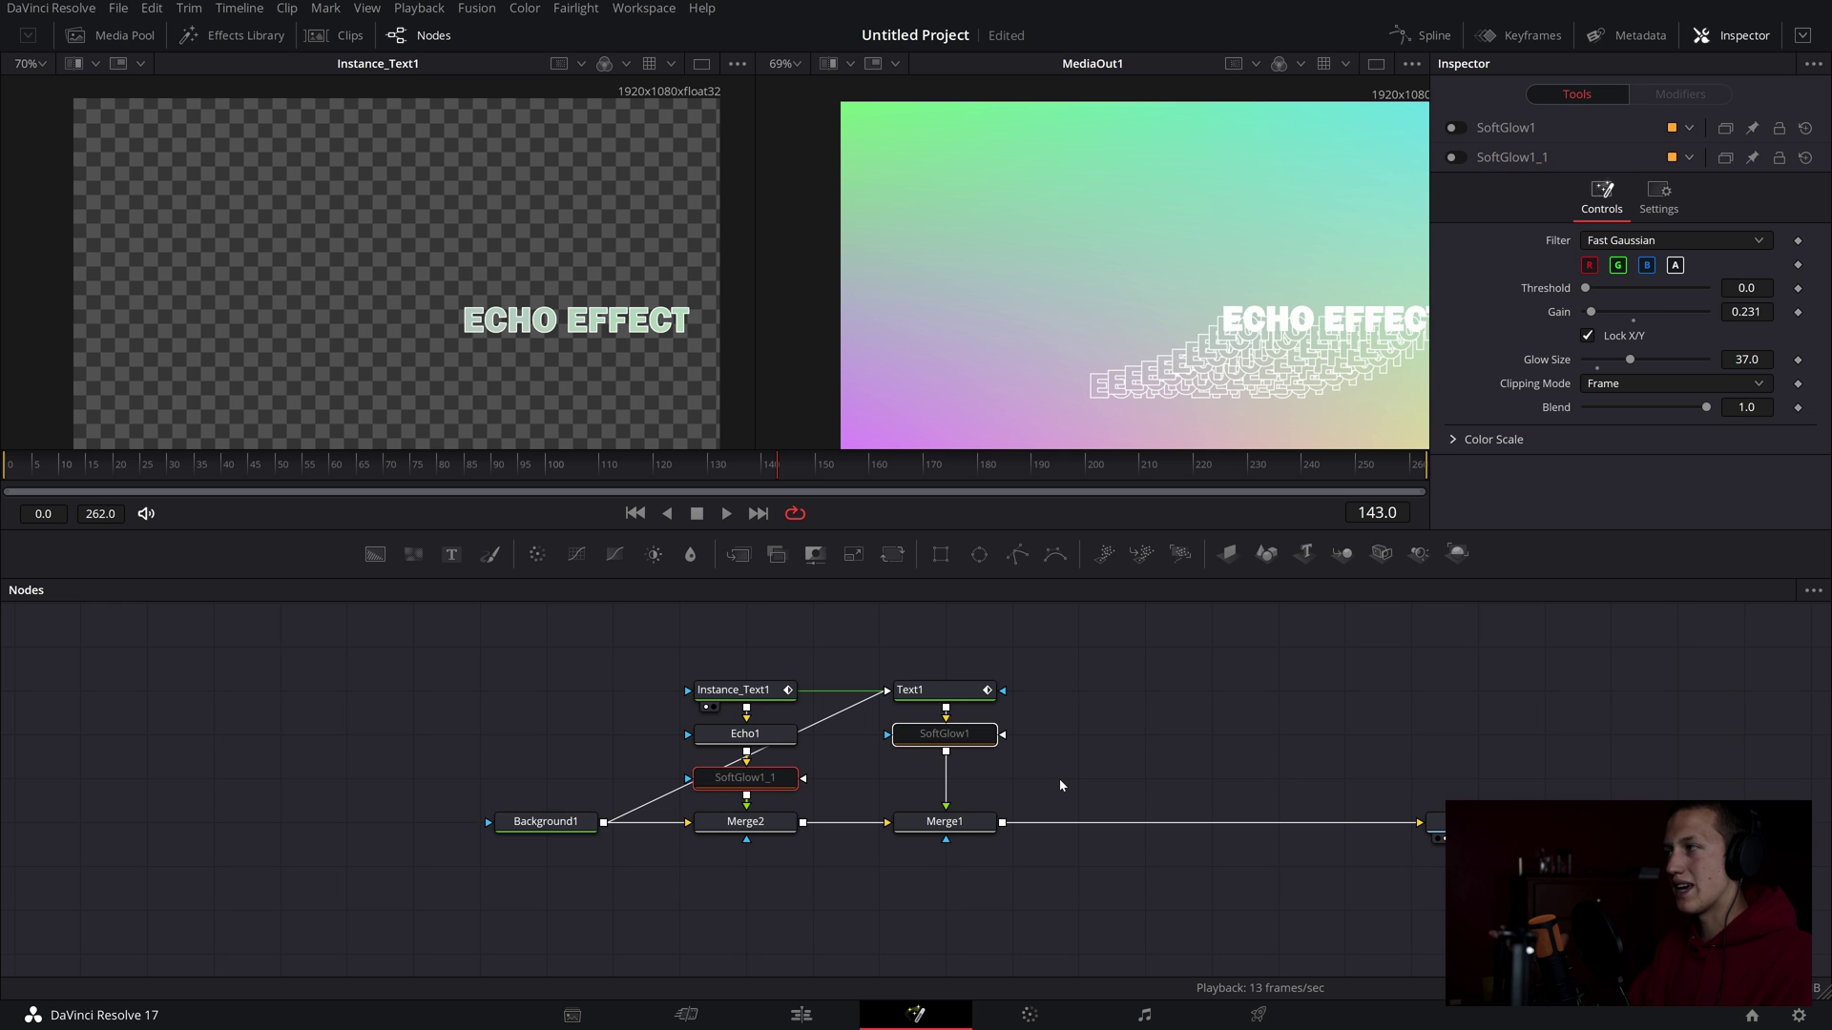
key("ctrl+p")
key("ctrl+p")
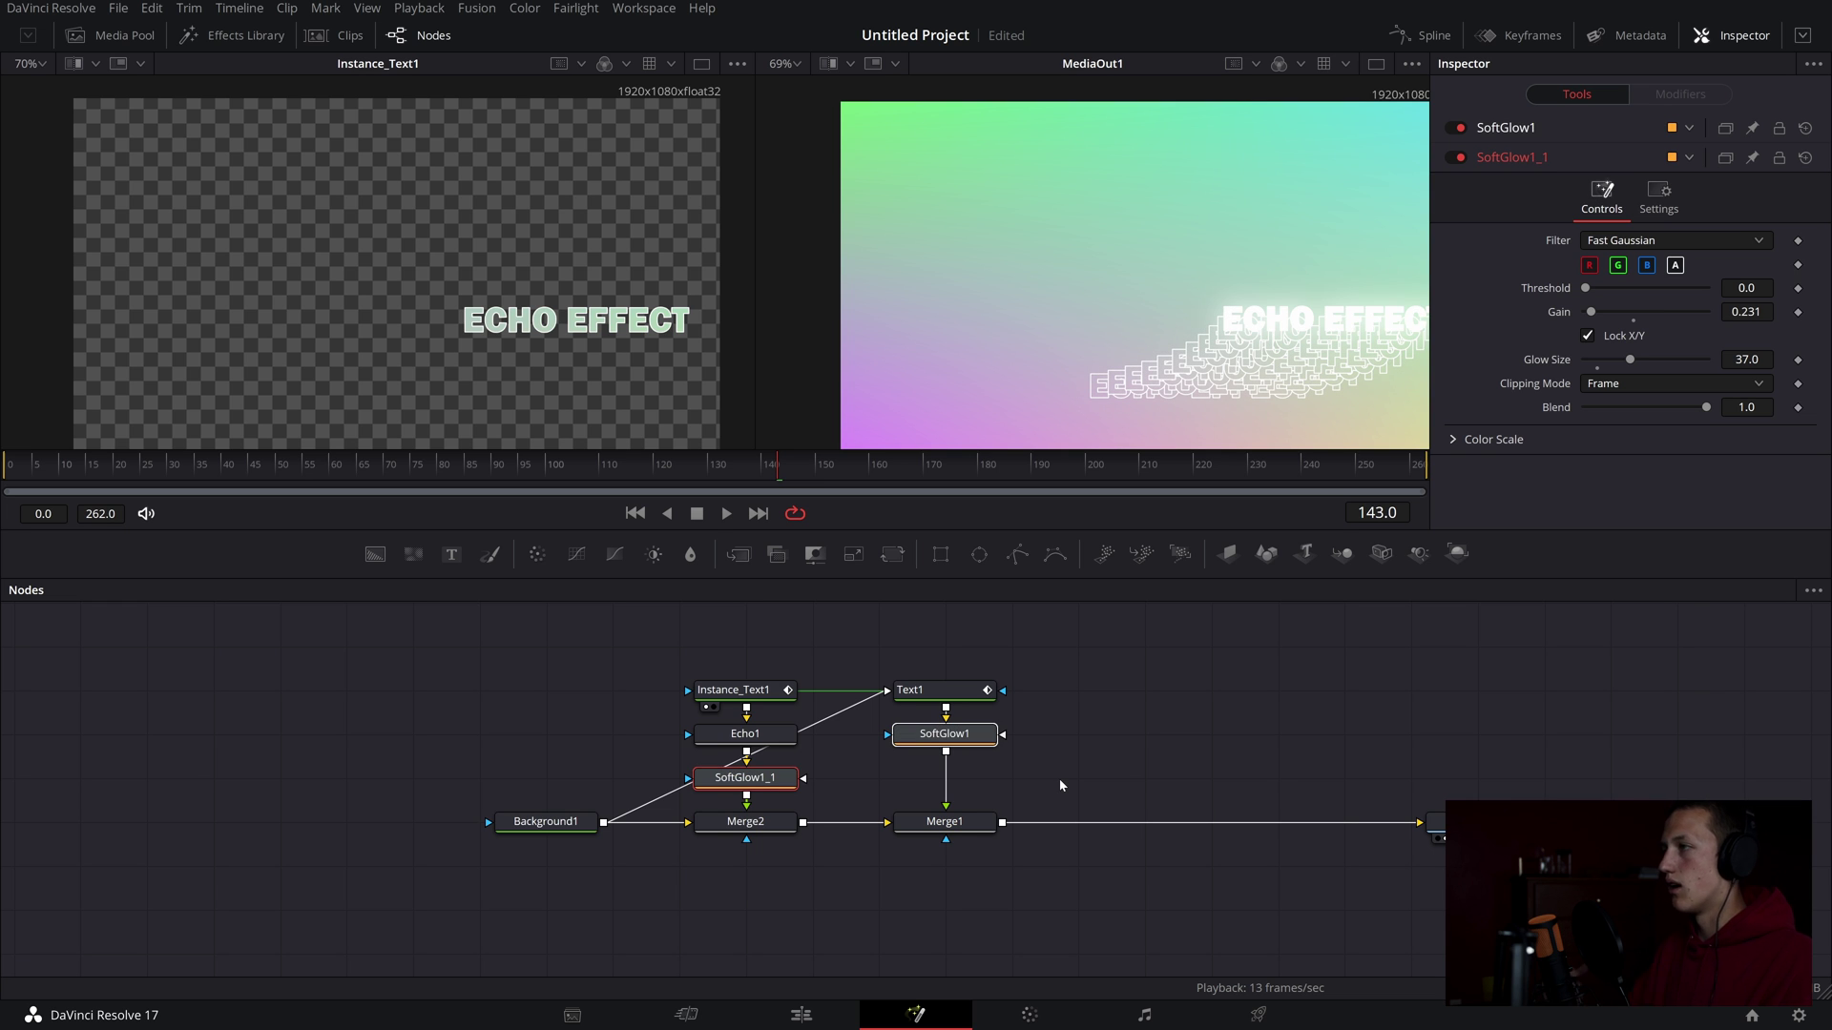
Step: Add a Grain node after Merge1 at Power 2.52 and preview the result
left_click(983, 827)
key("shift+space")
type("soft")
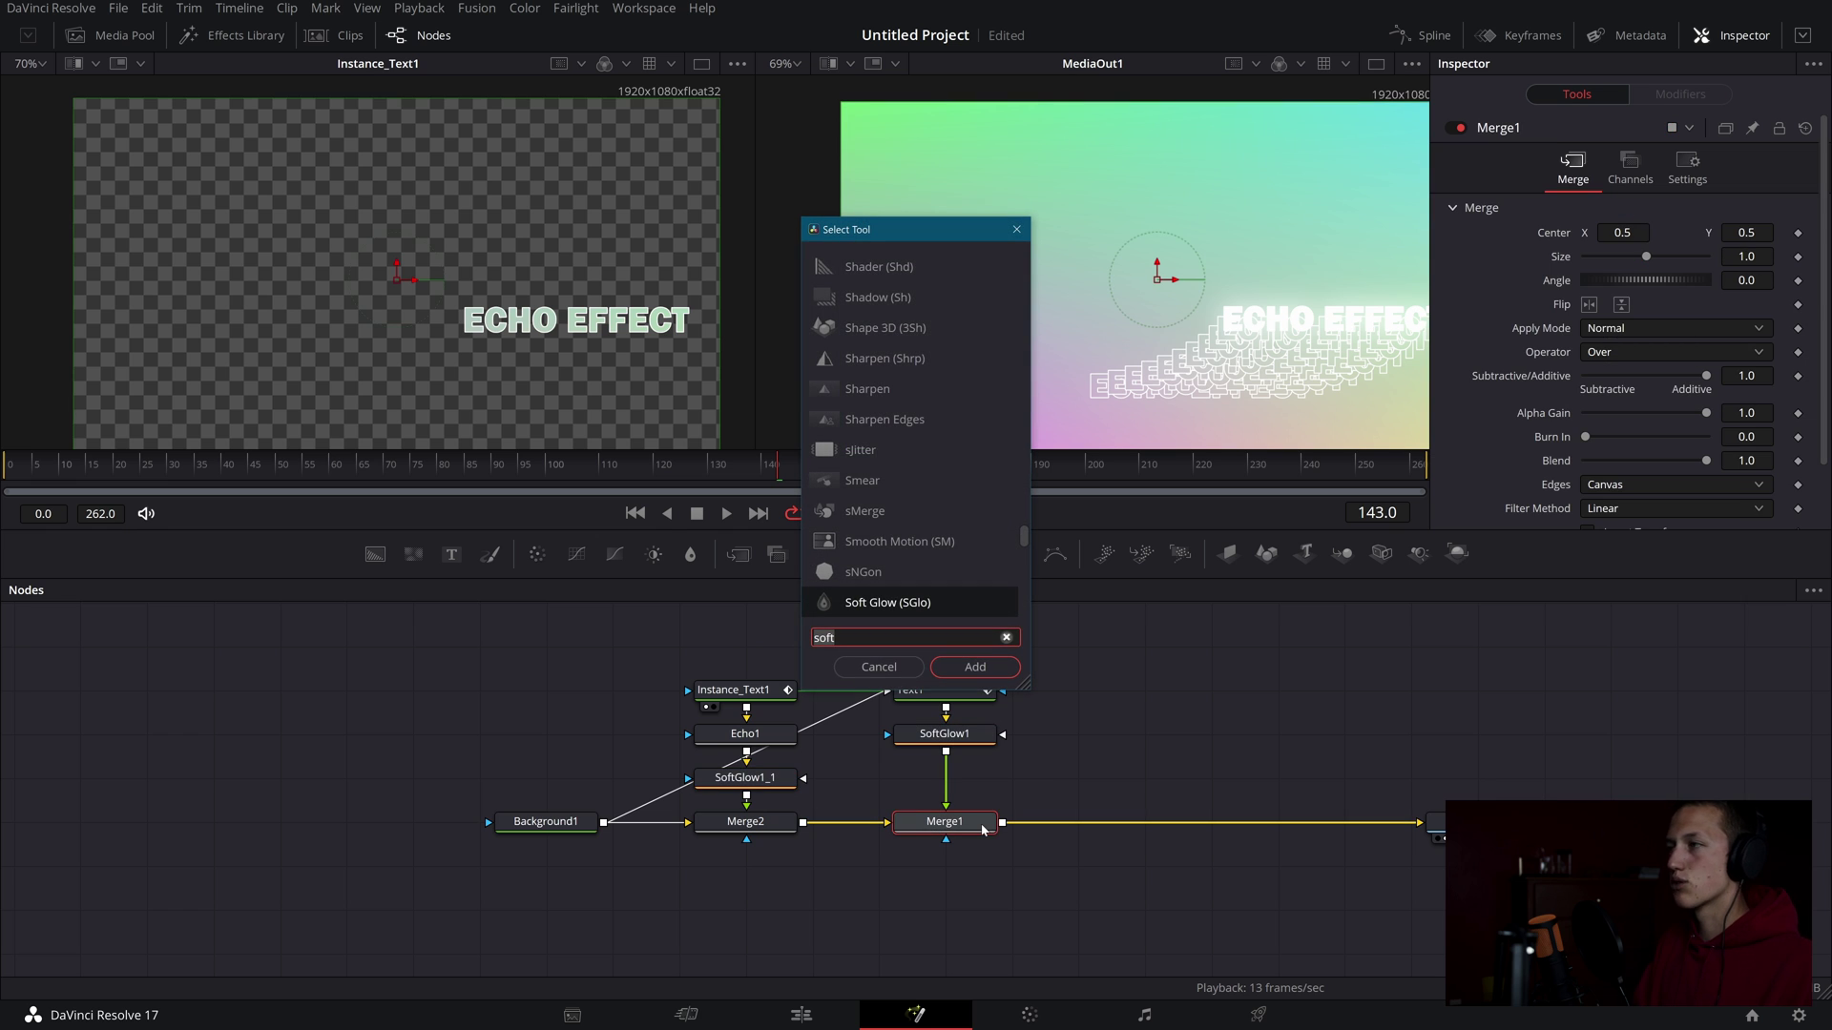
key("BackSpace")
key("BackSpace")
key("BackSpace")
key("BackSpace")
type("grain")
key("Return")
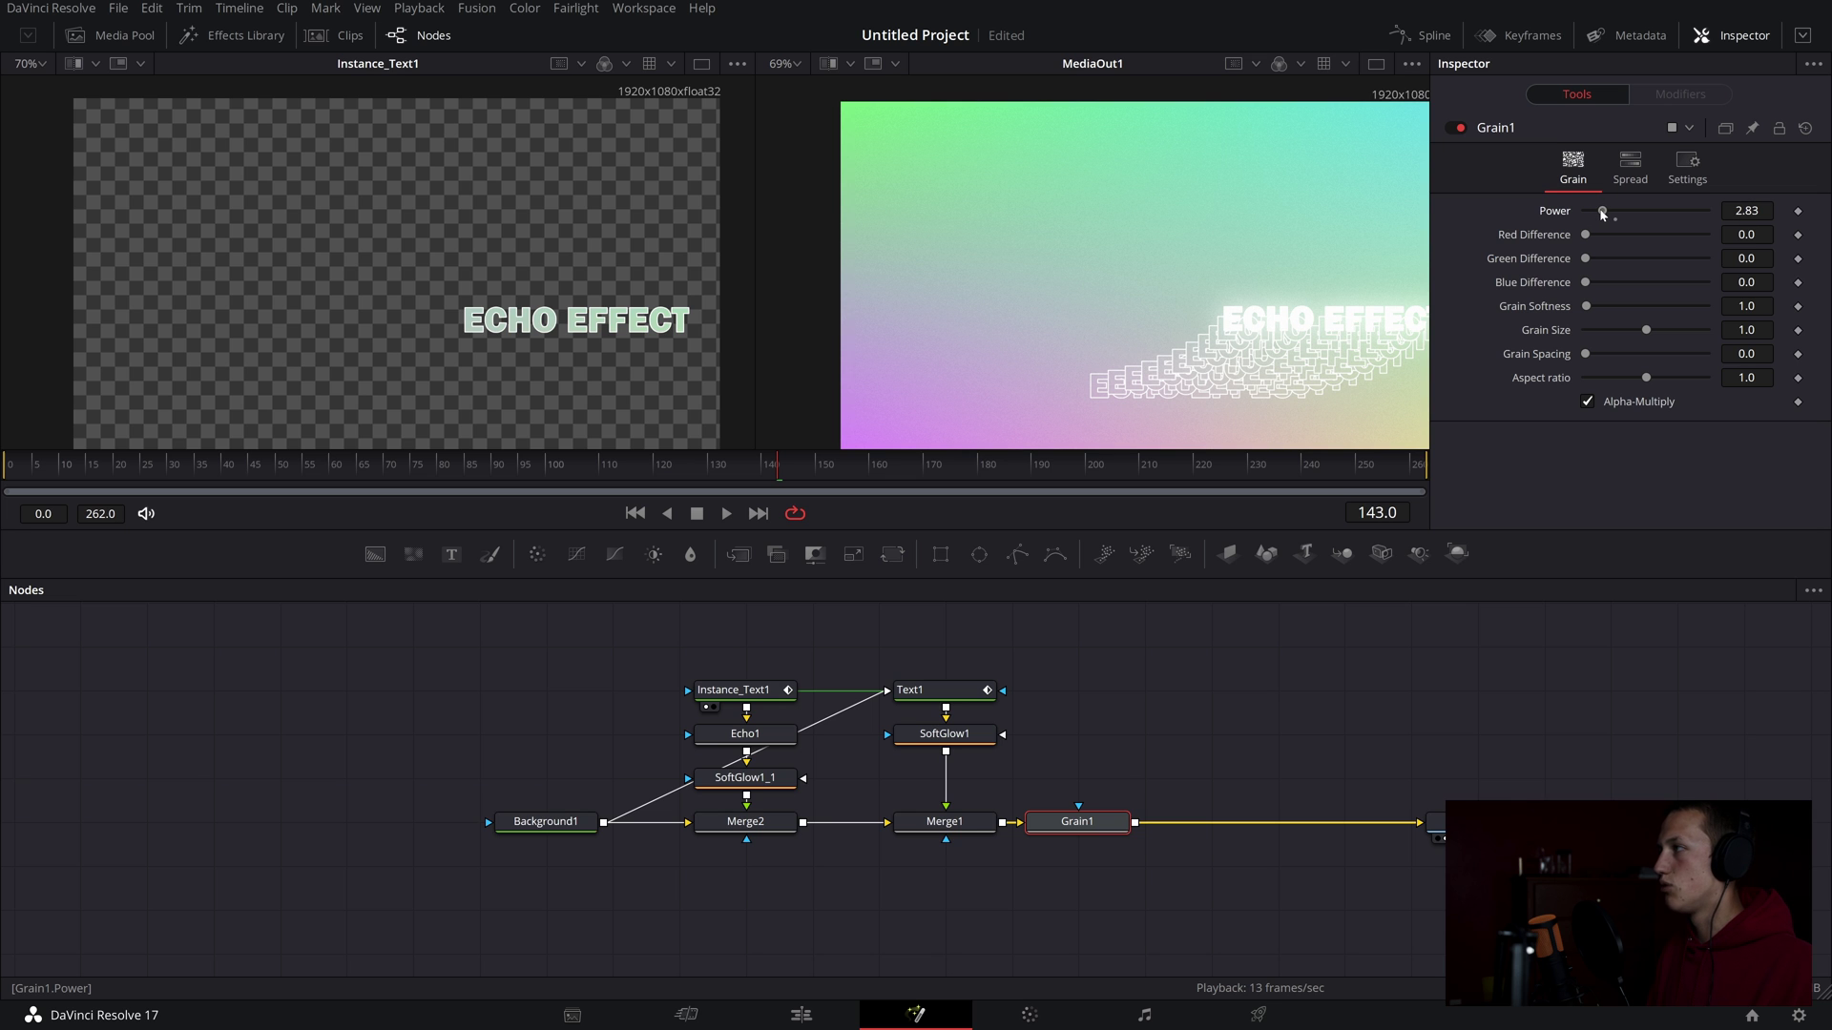
key("space")
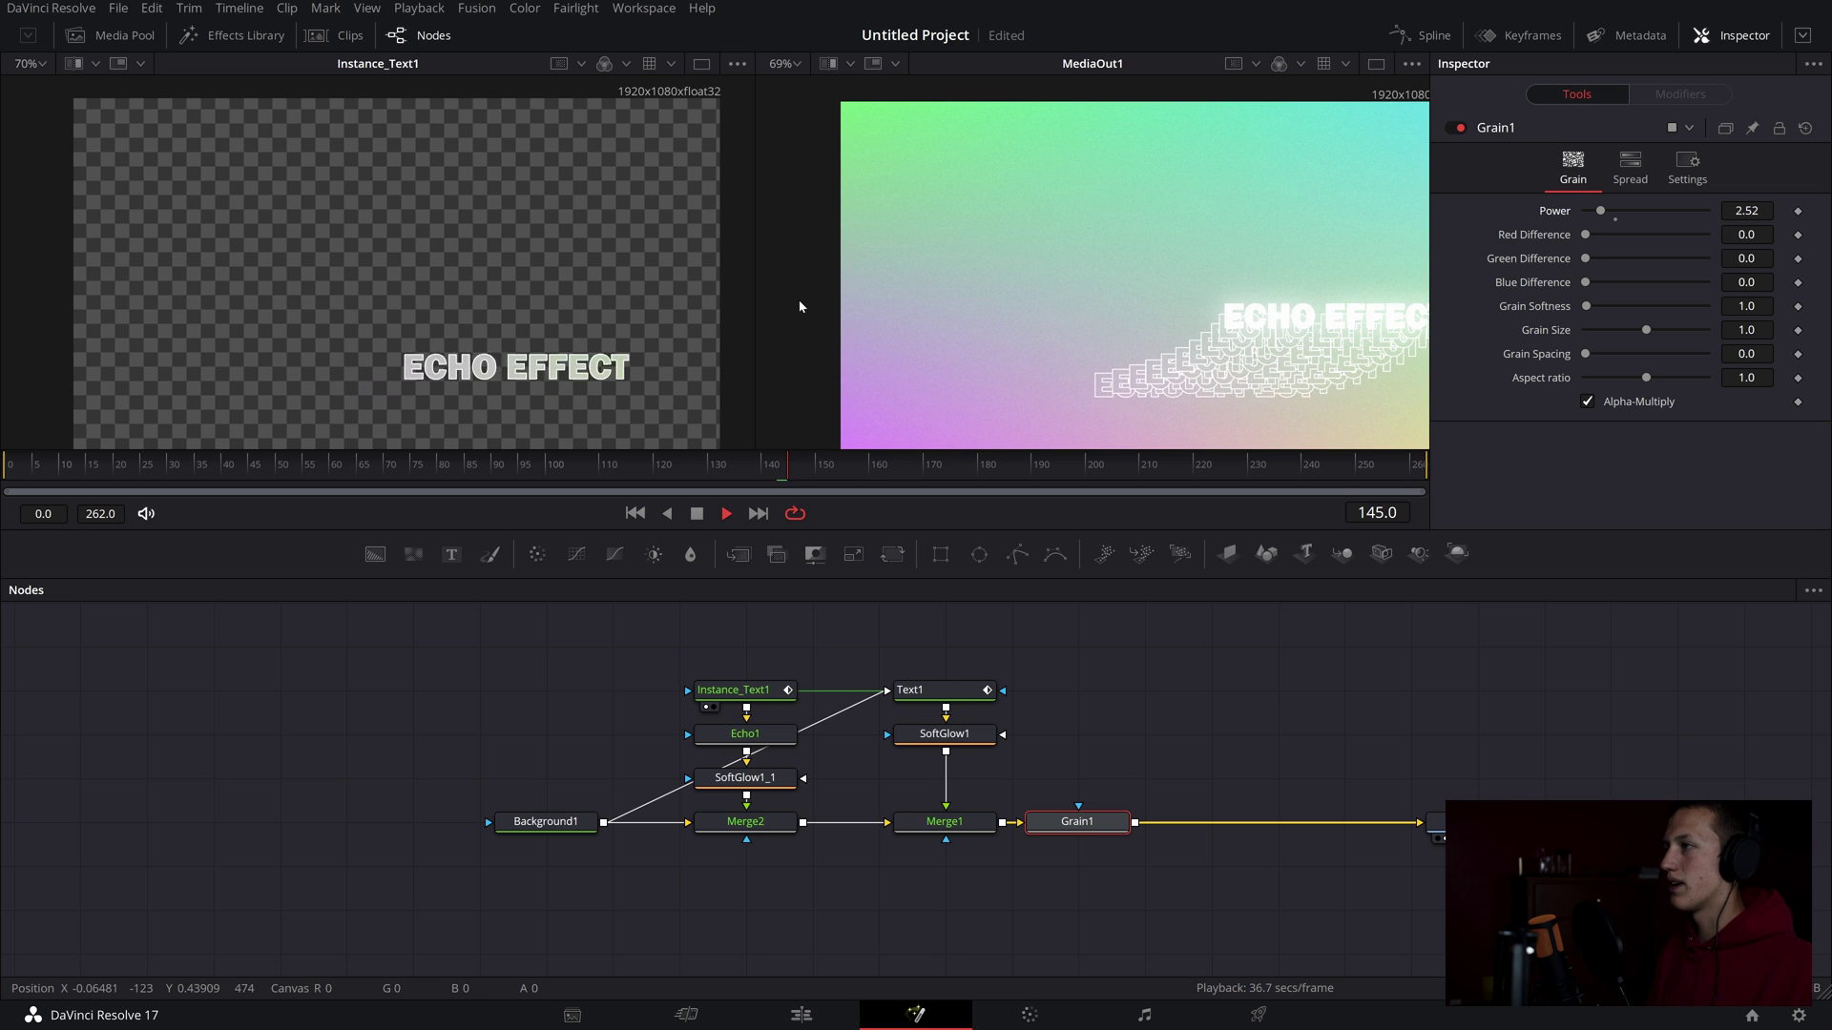
key("space")
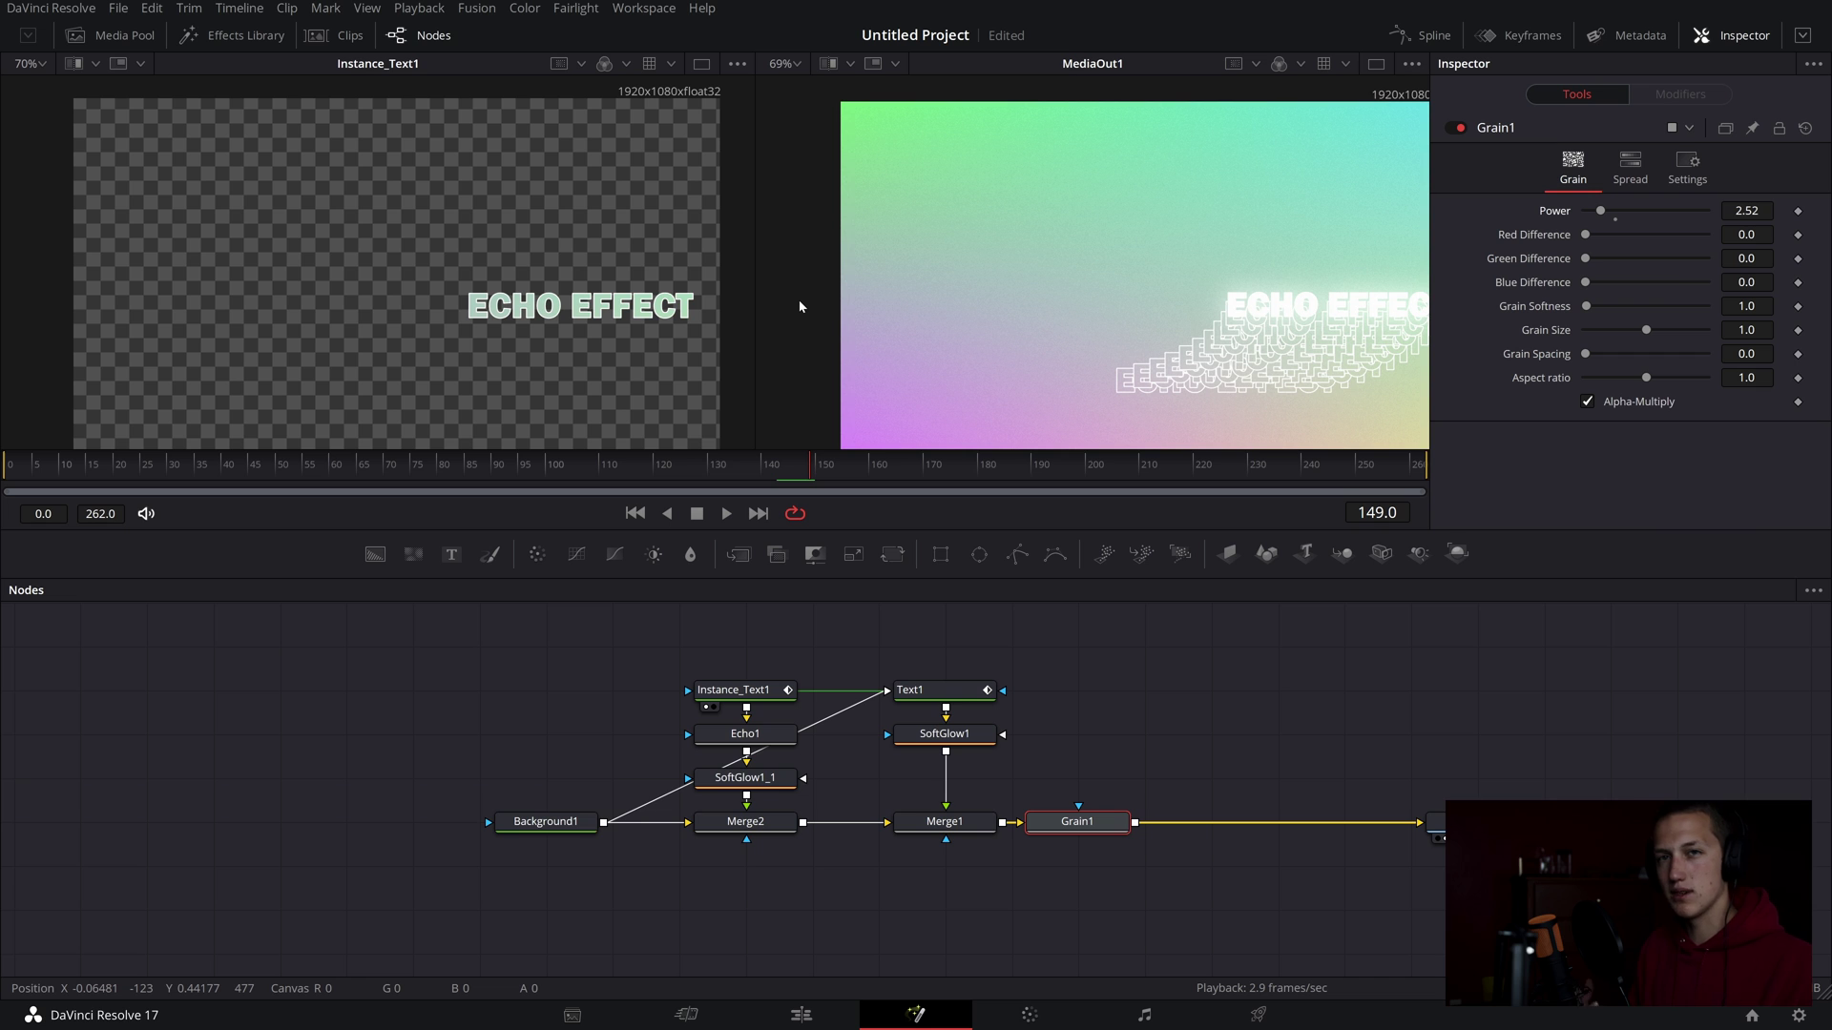